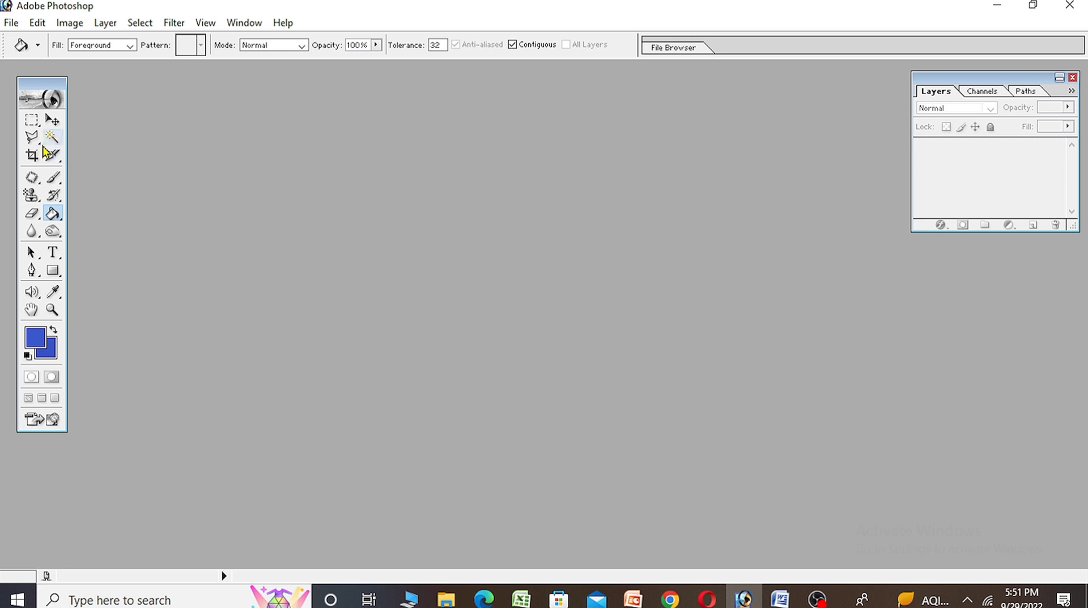
Step: Switch to the Polygonal Lasso Tool from the lasso flyout
click(39, 147)
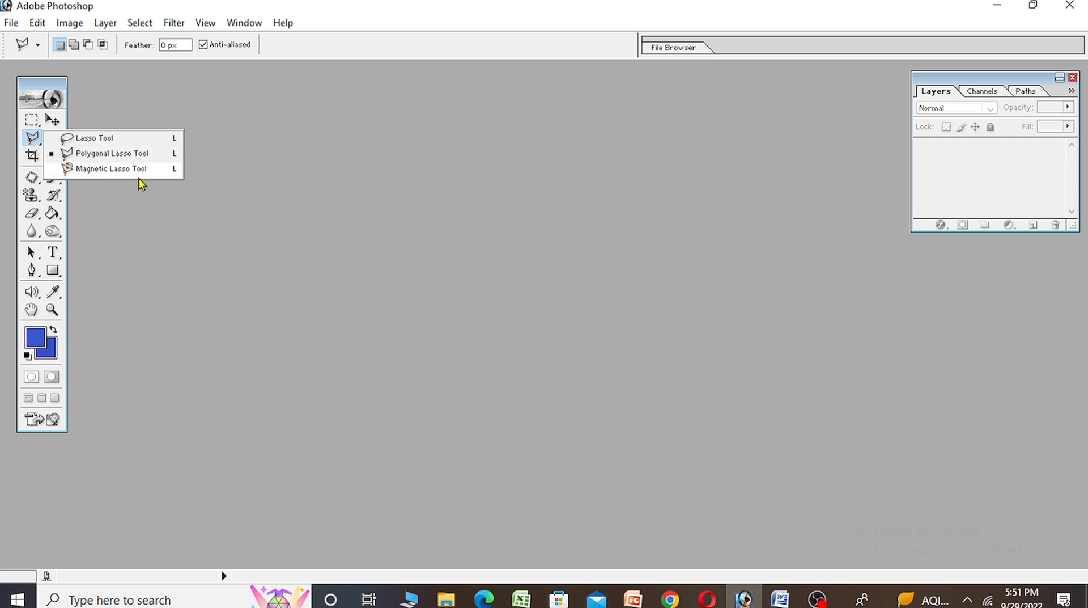
click(220, 178)
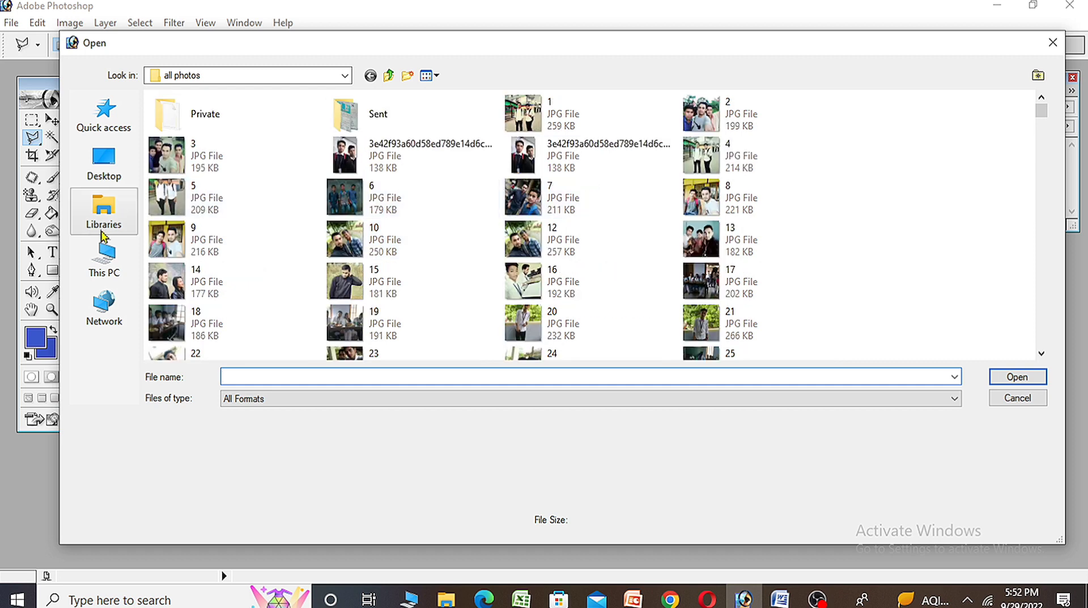
Step: Open the blue-background portrait JPG from This PC's Pictures folder
click(112, 266)
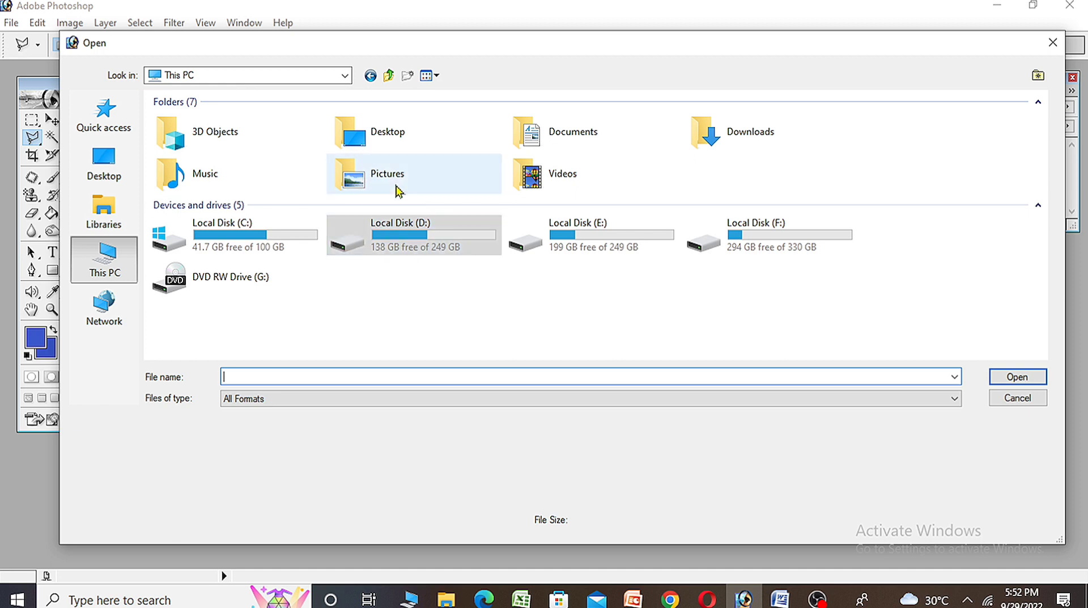
double_click(411, 181)
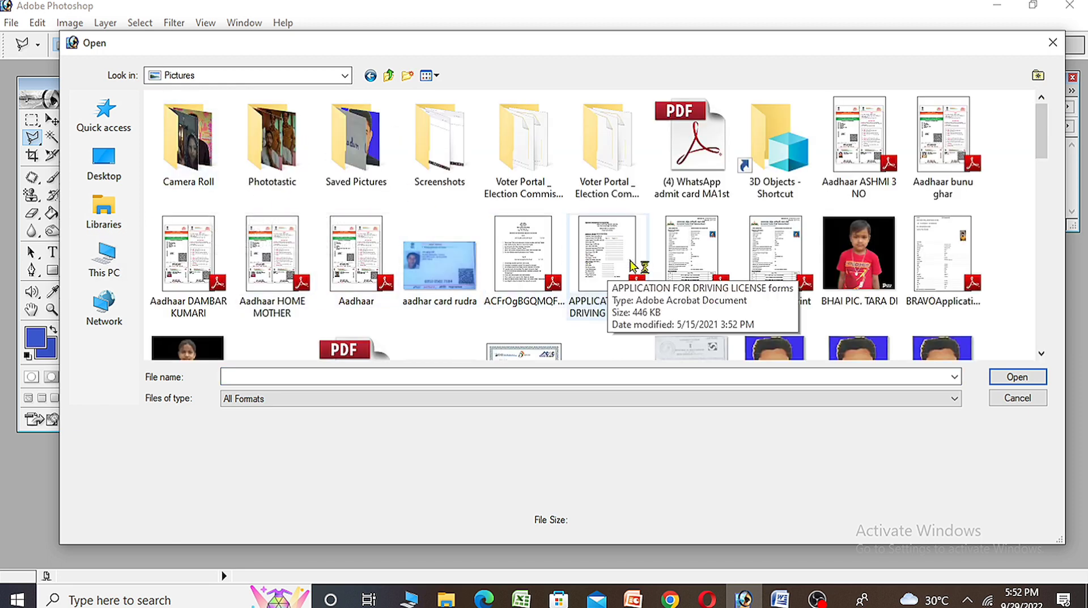
scroll(730, 272, down, 3)
scroll(730, 273, down, 4)
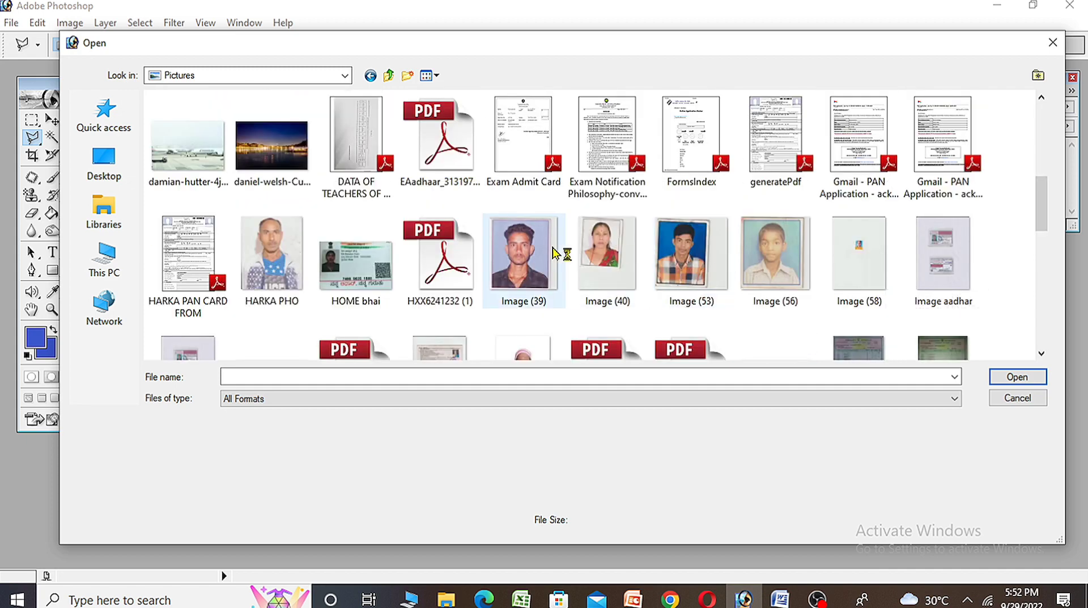
scroll(692, 289, up, 4)
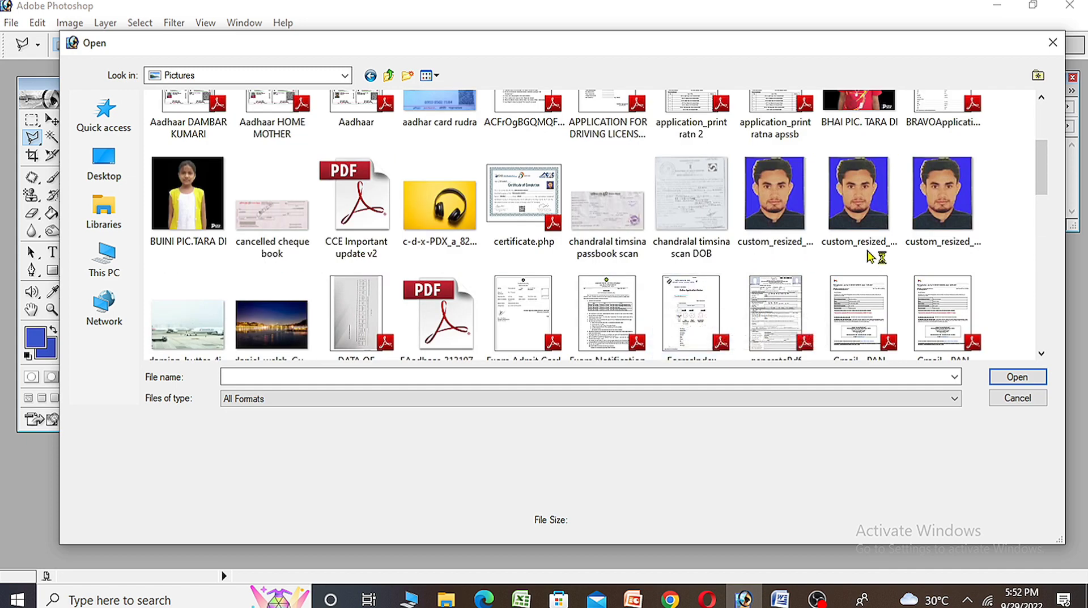
scroll(822, 243, down, 4)
scroll(850, 230, up, 4)
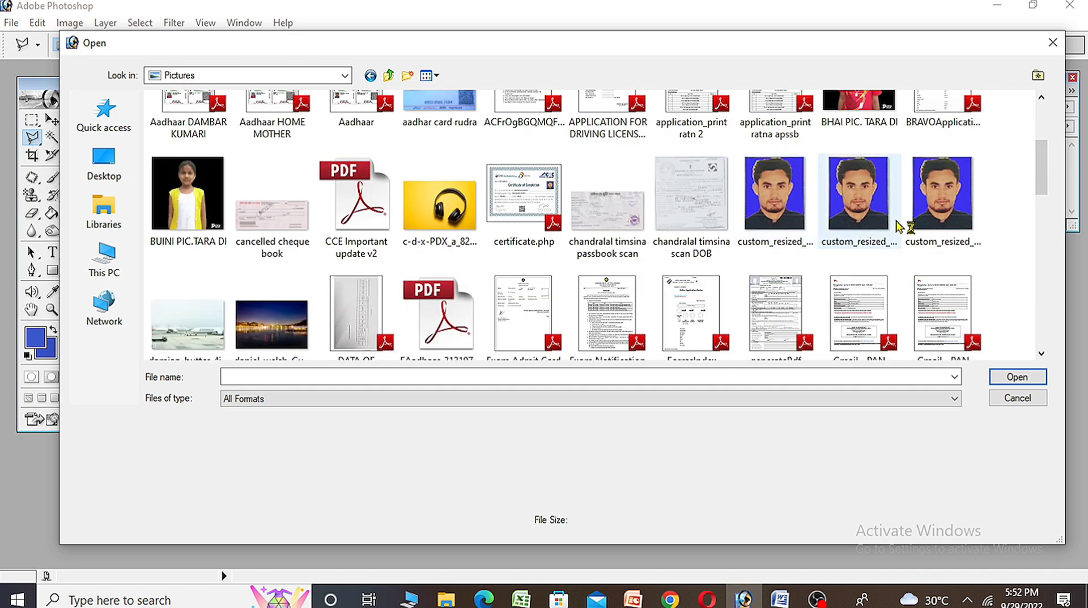
scroll(686, 276, down, 10)
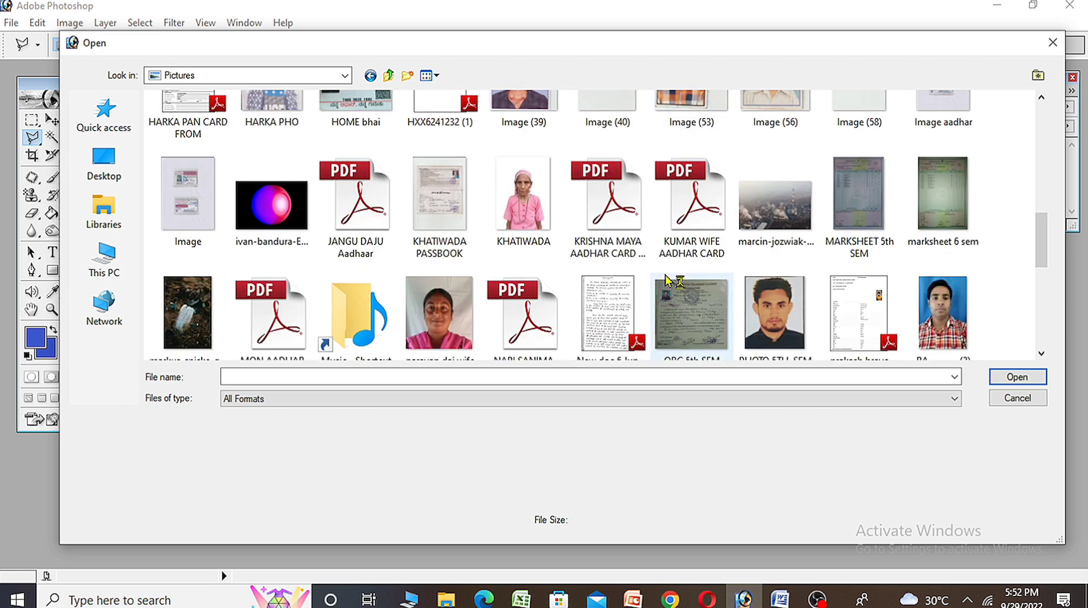
mouse_move(943, 312)
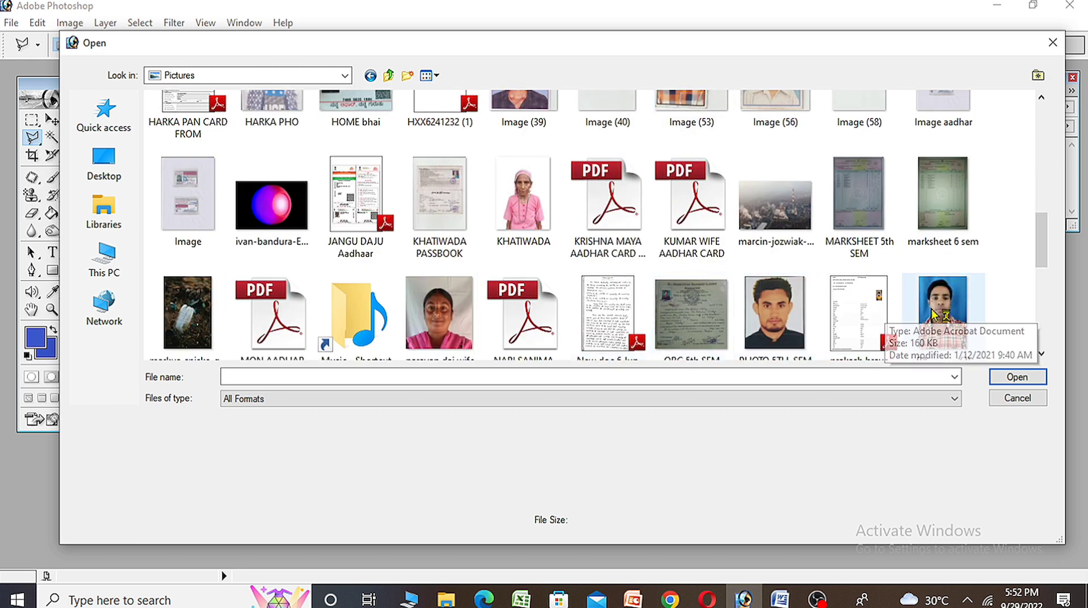
double_click(956, 330)
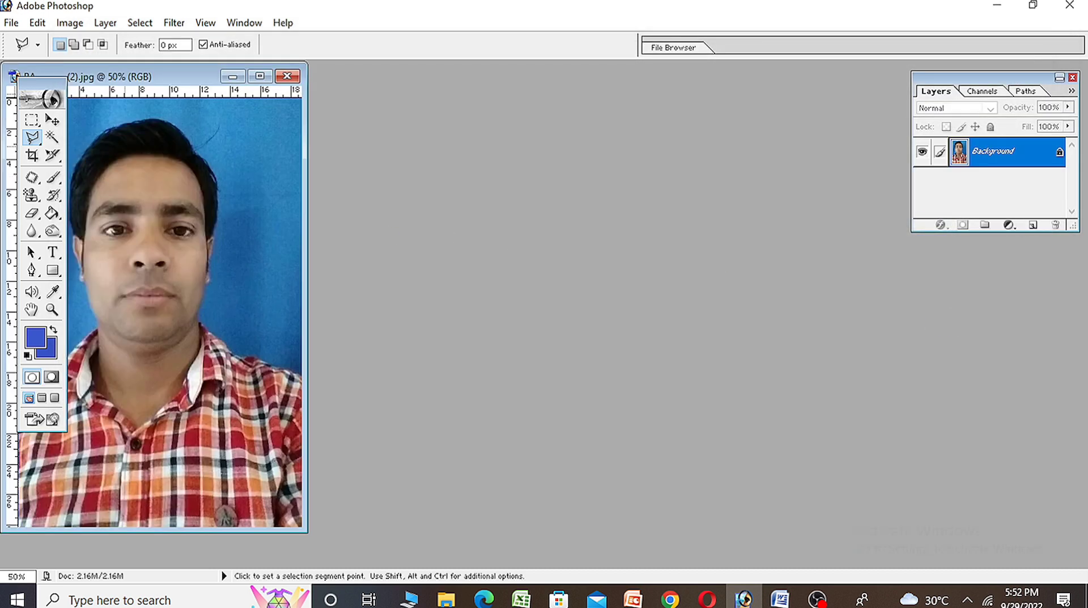
Step: Maximize the portrait's document window and switch to the Magic Wand tool
drag(187, 81, 377, 96)
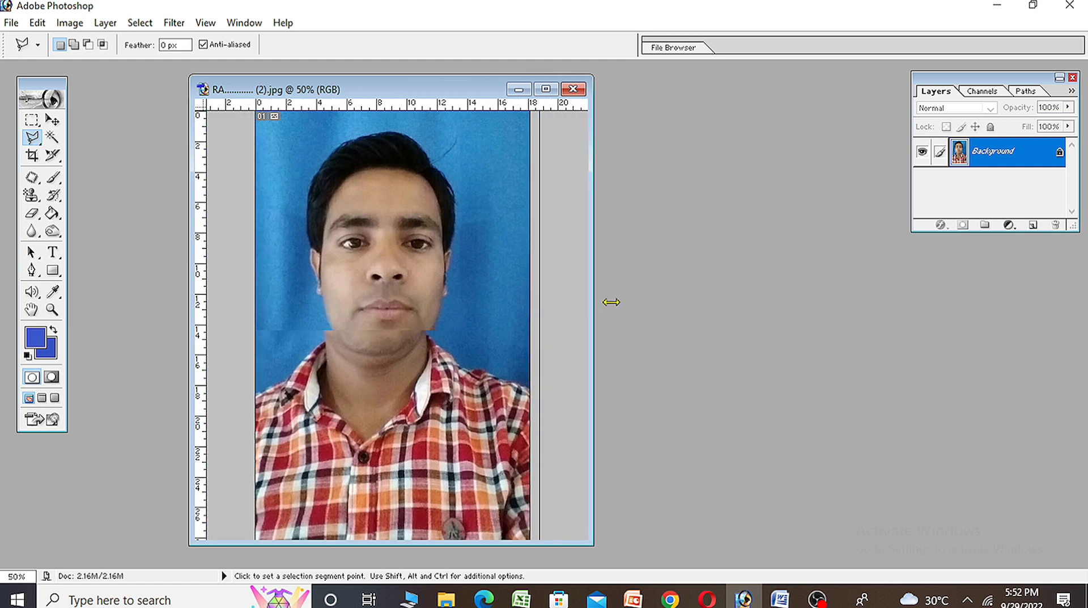
drag(496, 263, 648, 306)
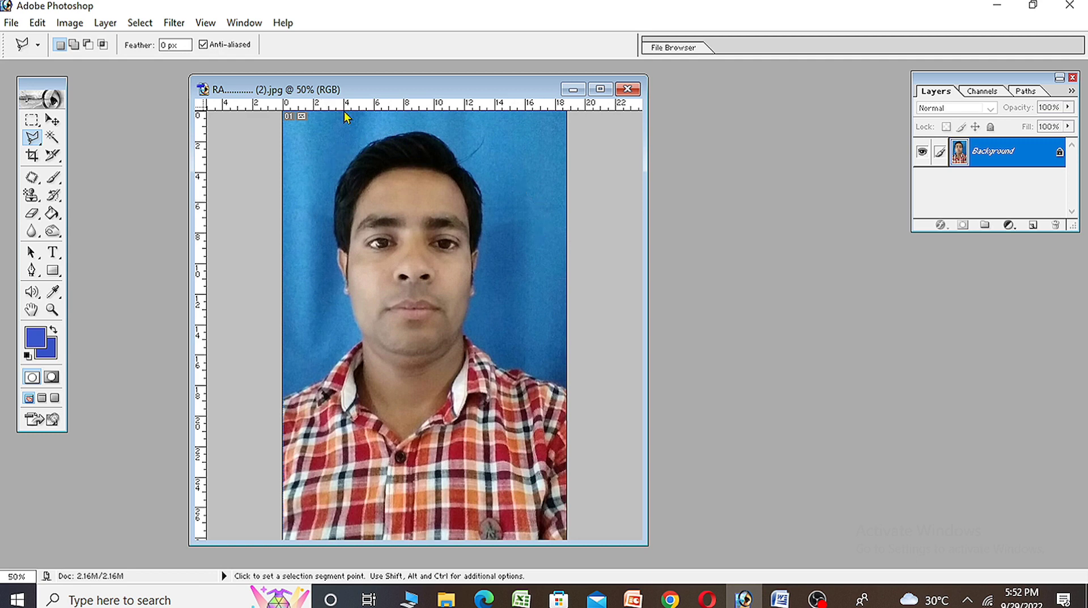
click(600, 89)
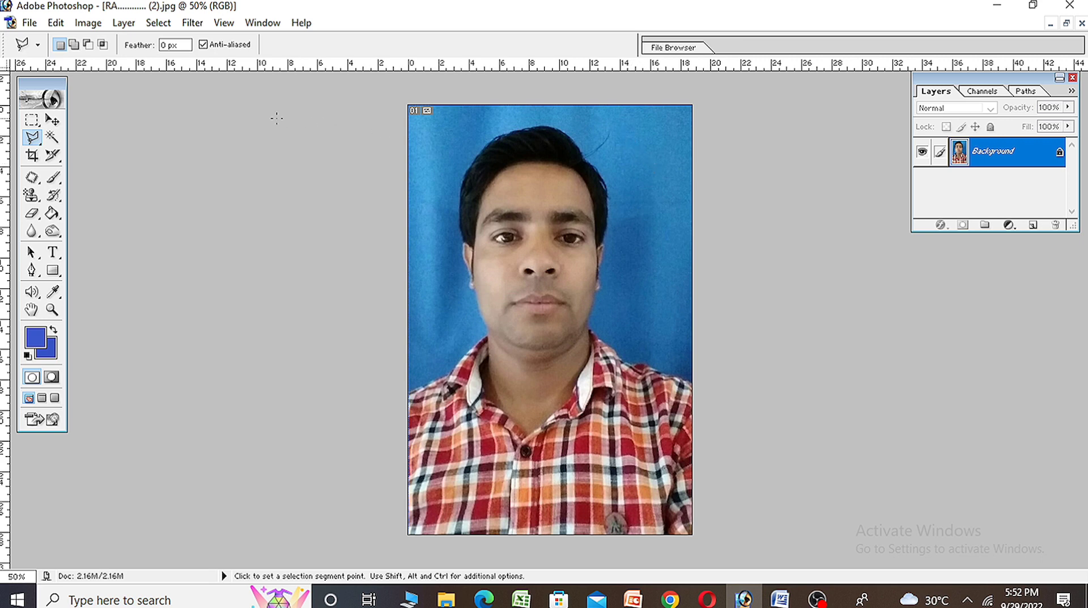
click(56, 138)
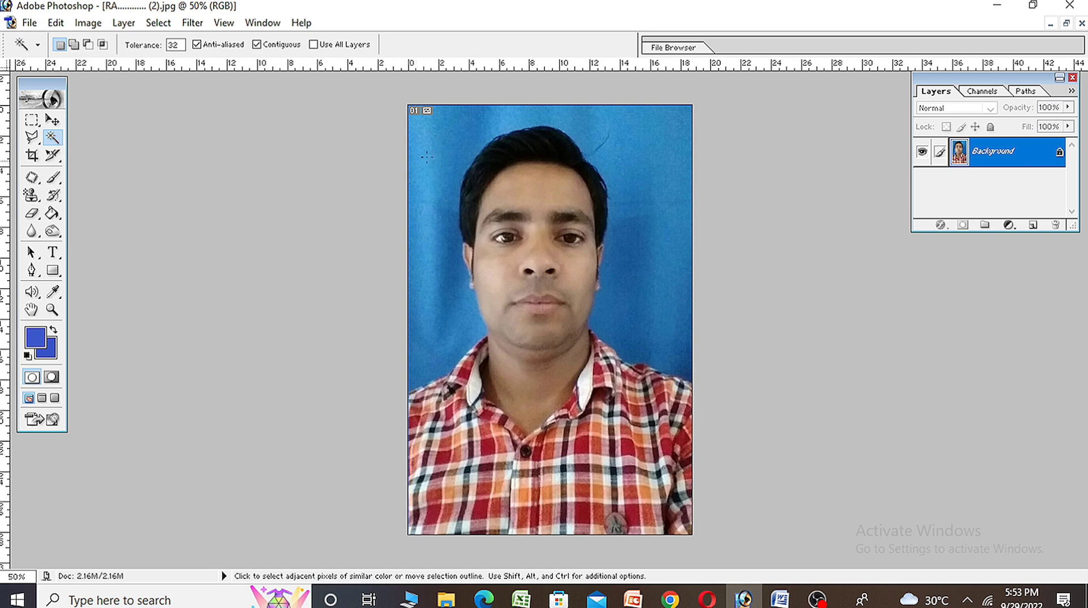
Step: Magic Wand the blue backdrop, deselecting with Ctrl+D and retrying until it's selected
click(446, 141)
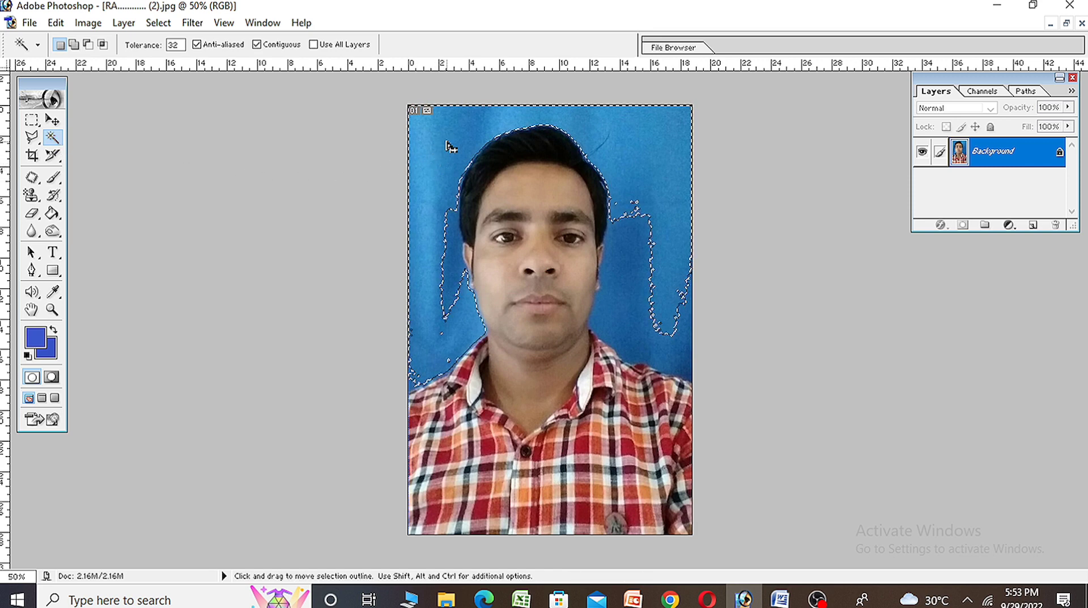
key(ctrl+d)
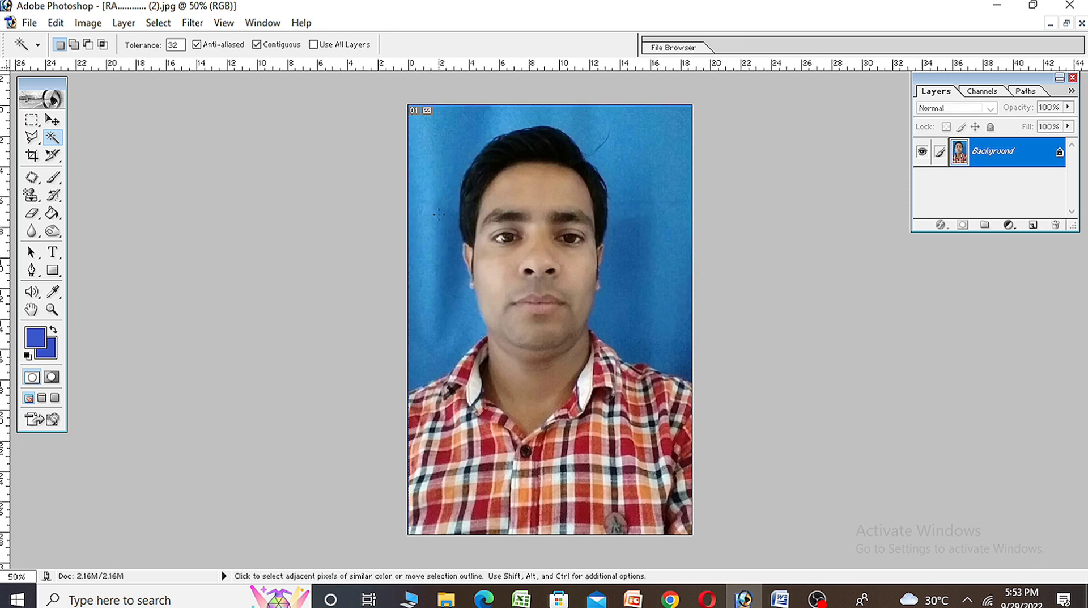
click(438, 214)
key(ctrl+d)
click(616, 124)
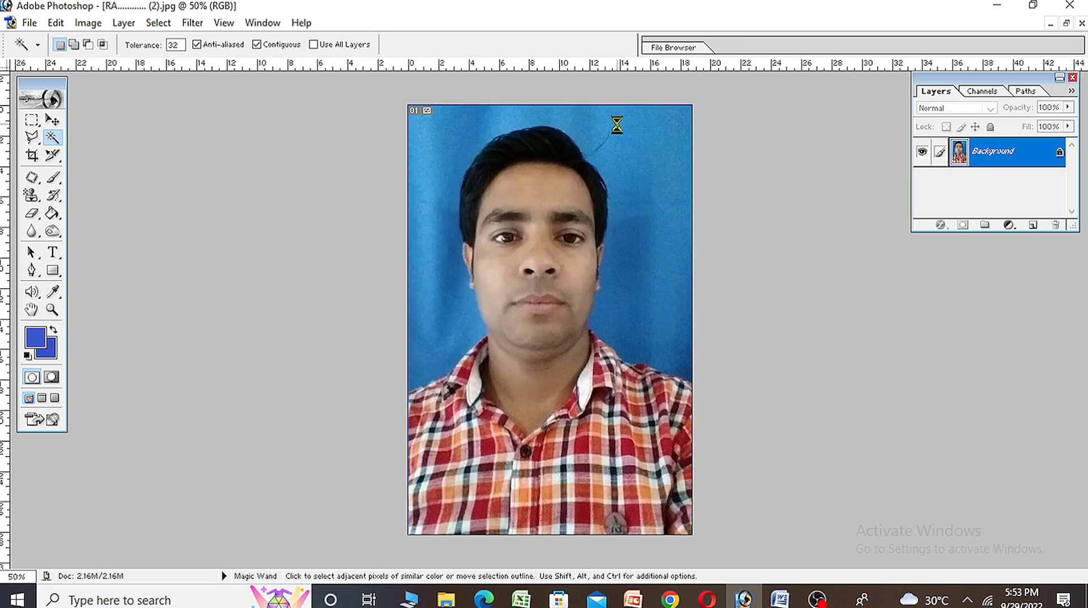
click(608, 152)
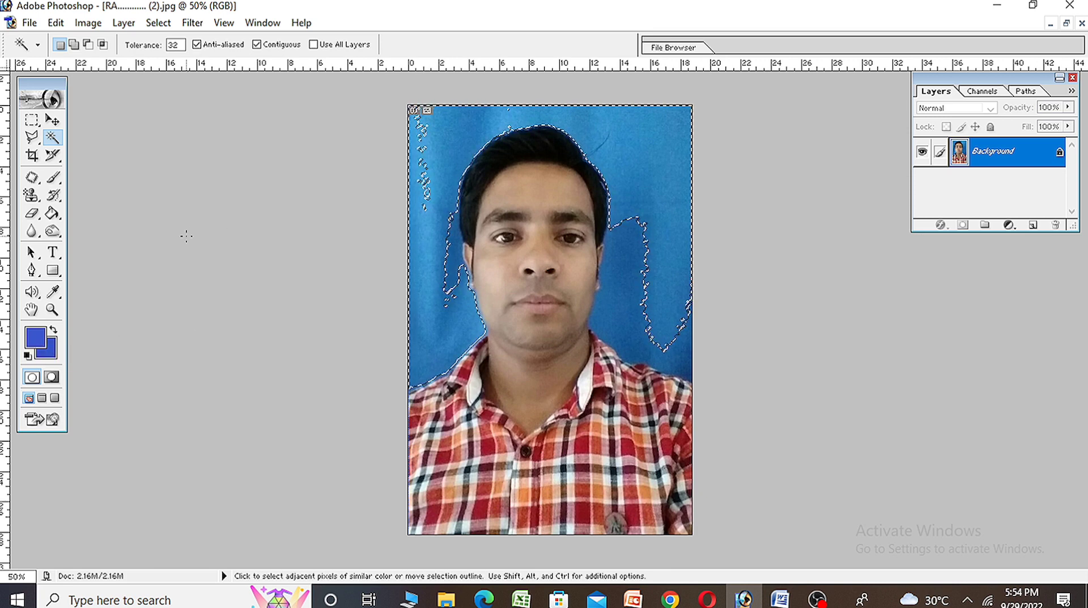
Step: Set the foreground colour to bright red F01548 in the Color Picker
click(33, 337)
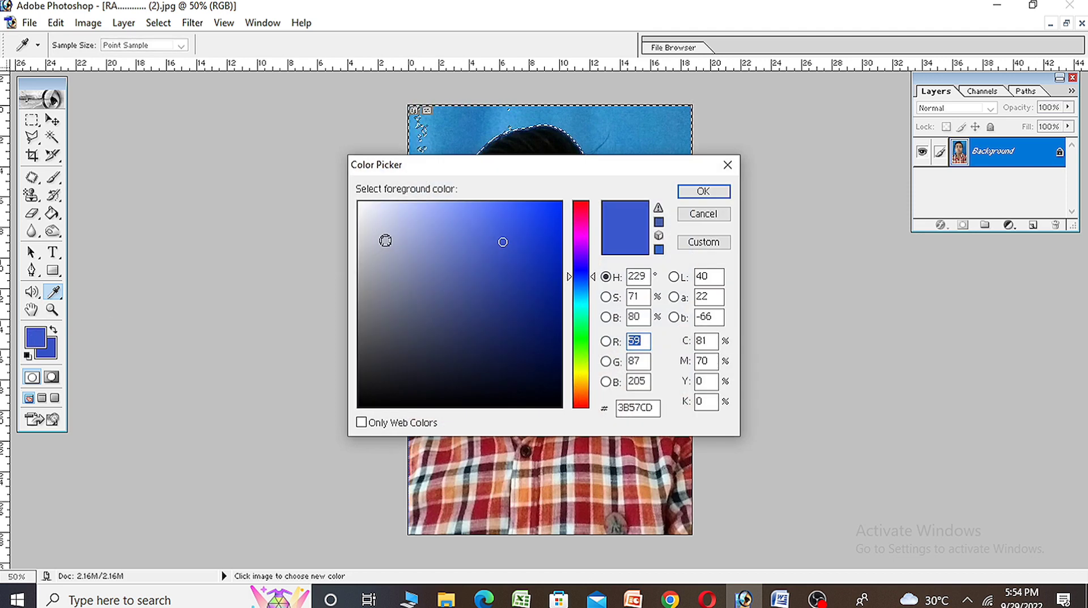
click(580, 225)
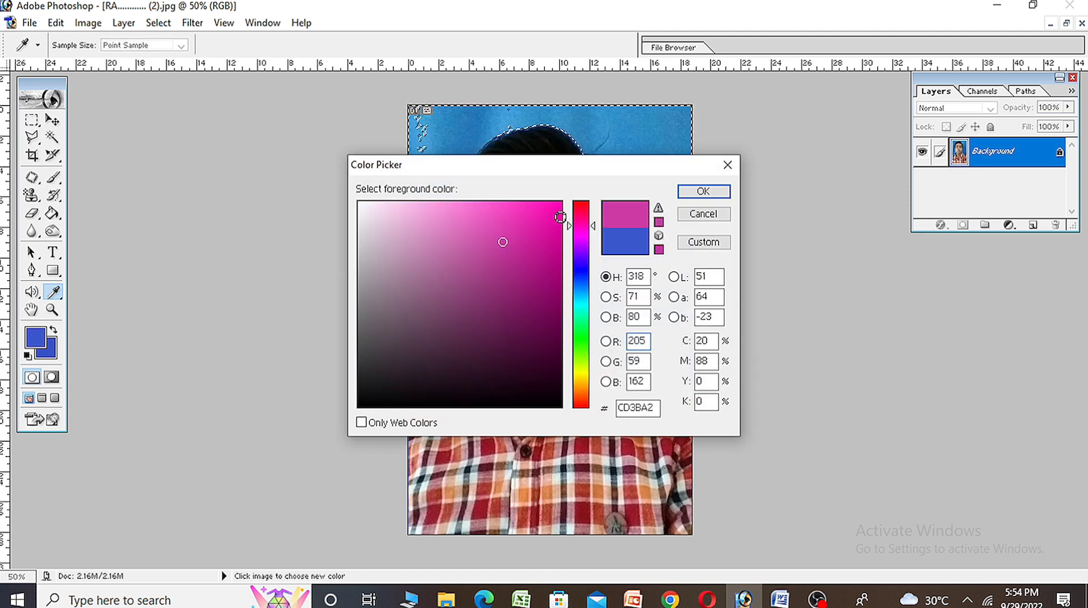
click(482, 225)
click(583, 217)
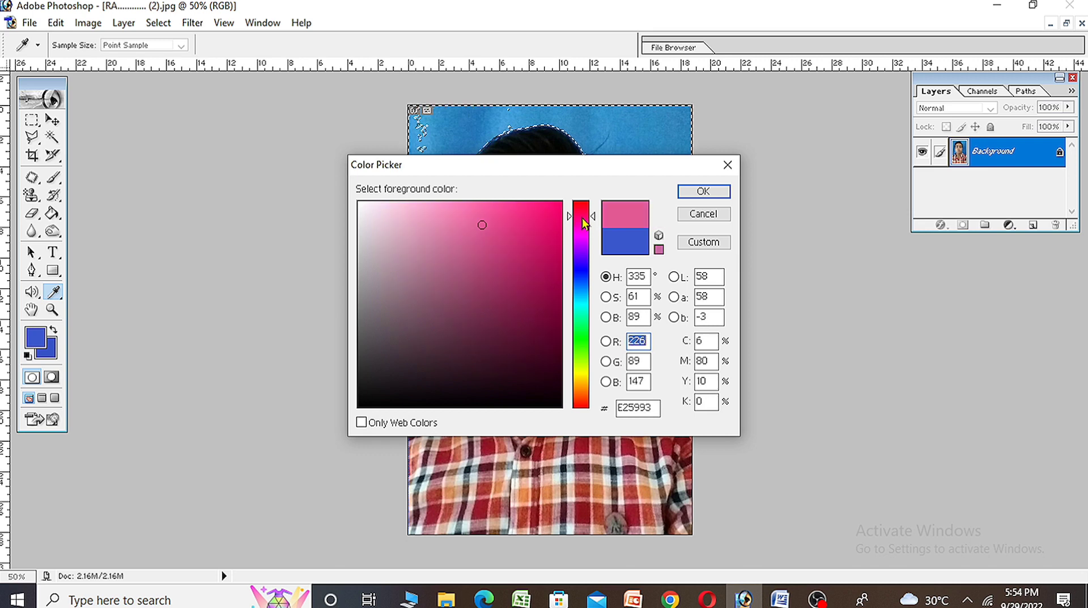
click(582, 212)
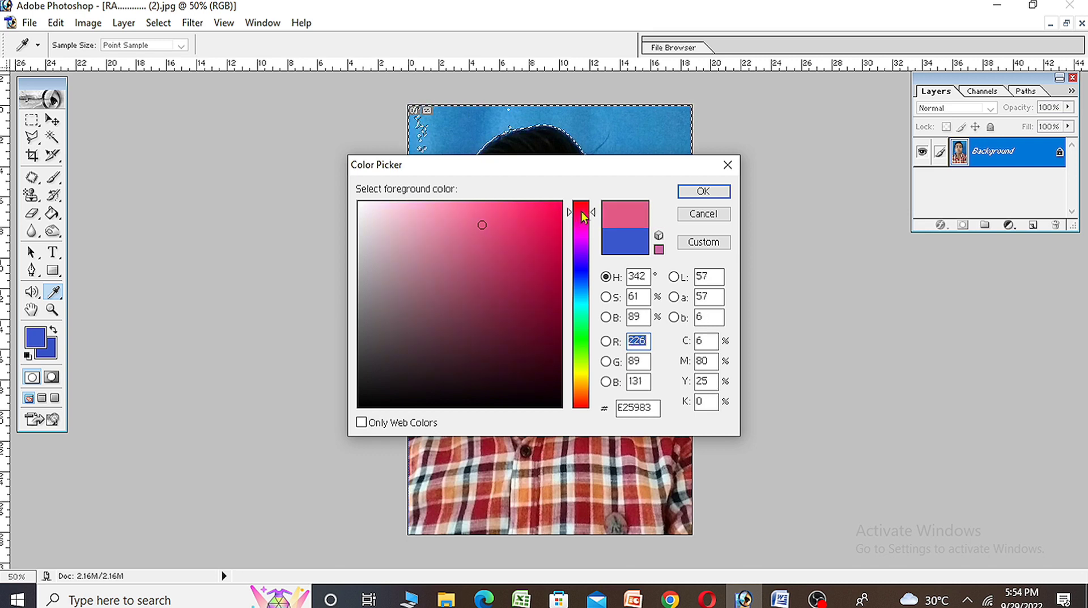
click(582, 210)
click(544, 212)
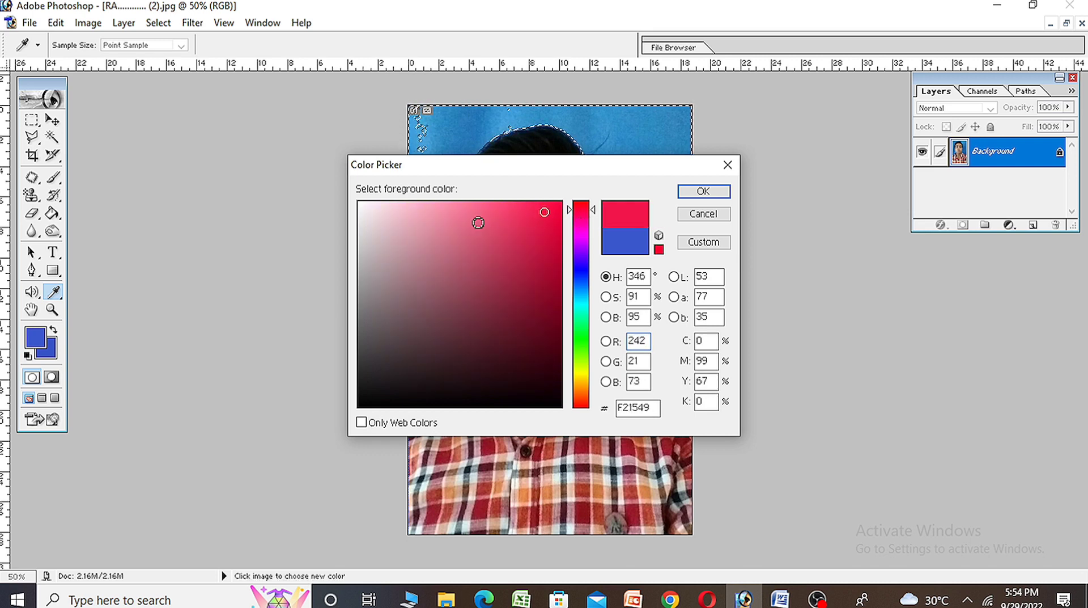
click(362, 208)
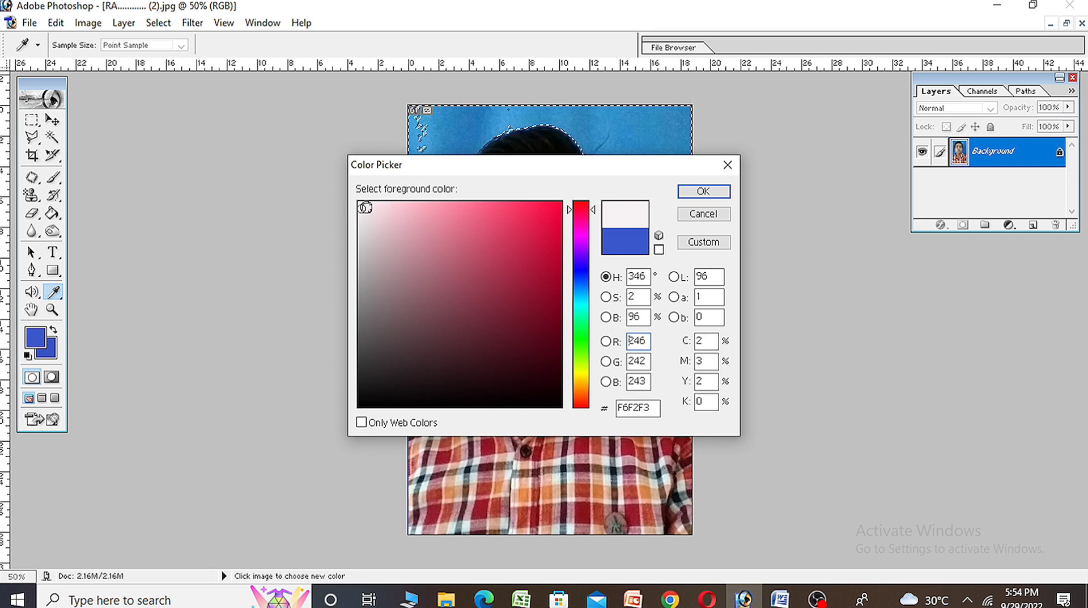
drag(537, 213, 545, 213)
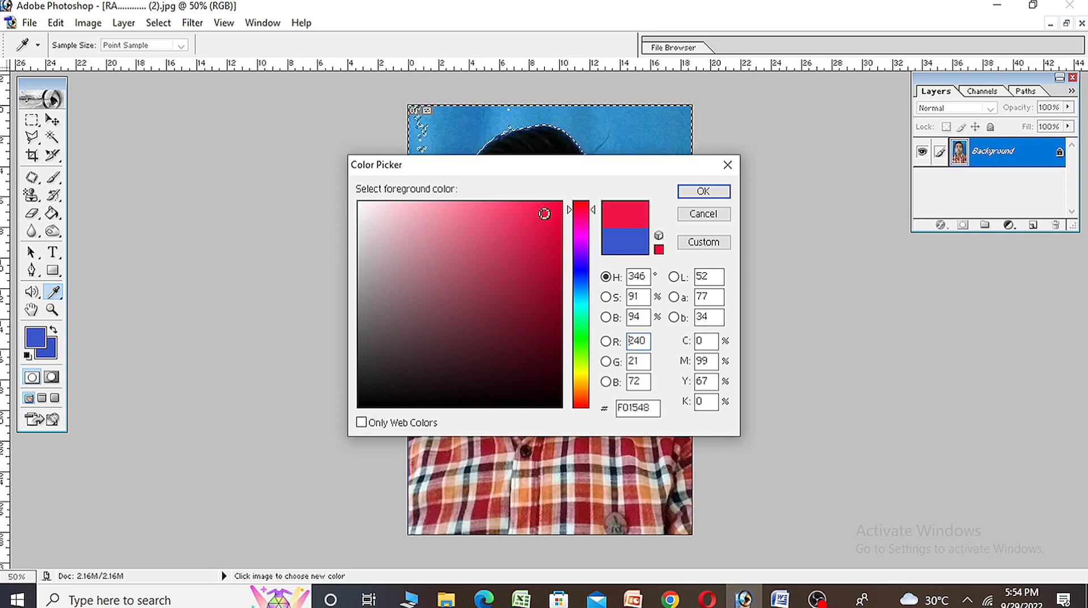
click(704, 192)
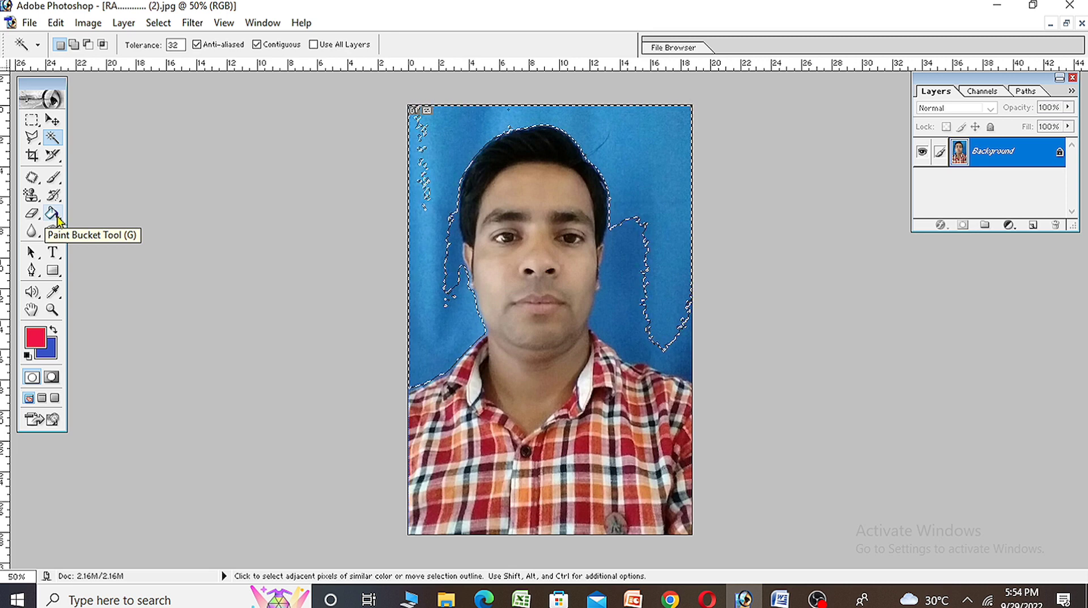
Step: Paint Bucket the left, upper-right and right backdrop areas red
click(59, 219)
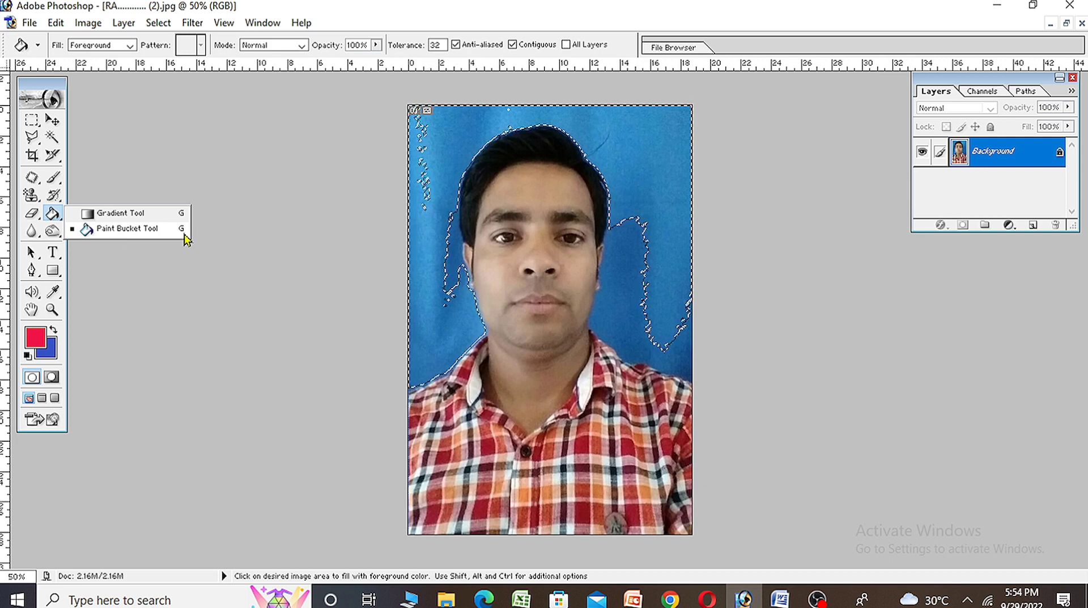
click(104, 231)
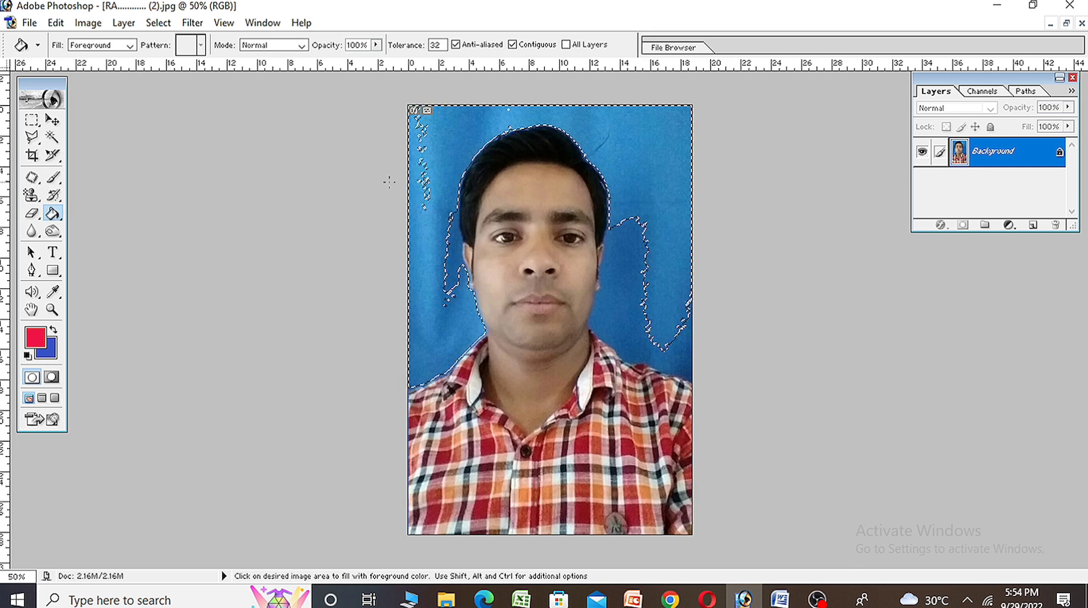
click(452, 145)
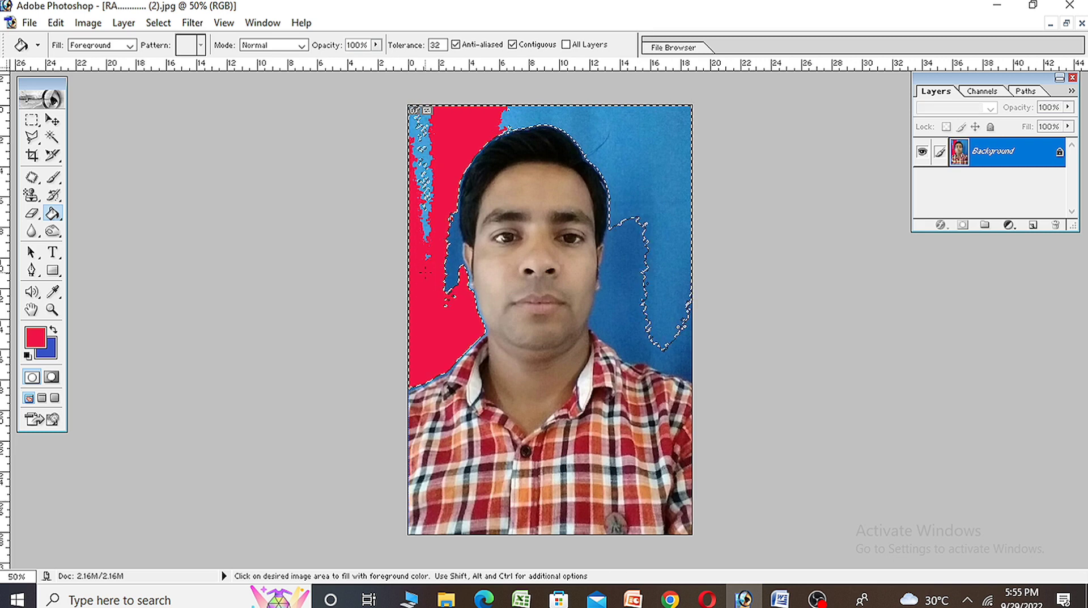
click(598, 130)
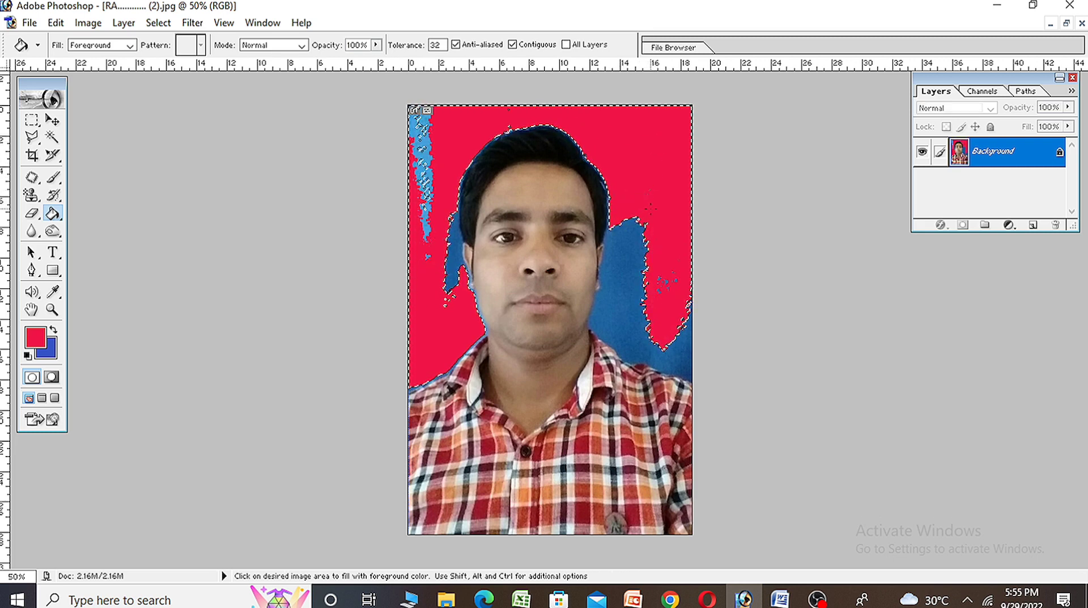
click(661, 286)
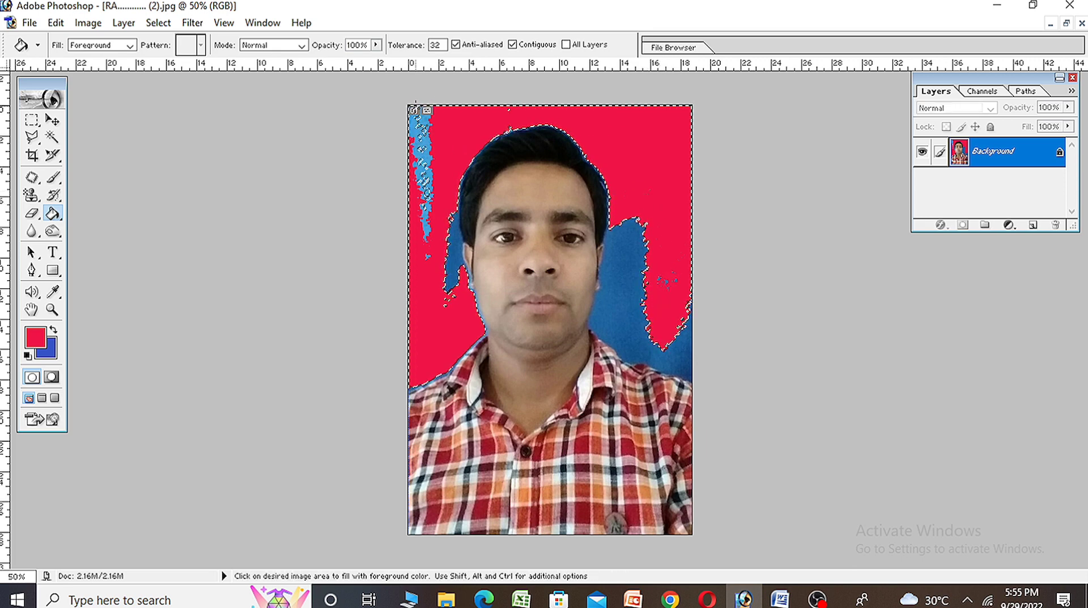
Step: Fill the remaining blue specks along the upper-left edge red
click(418, 159)
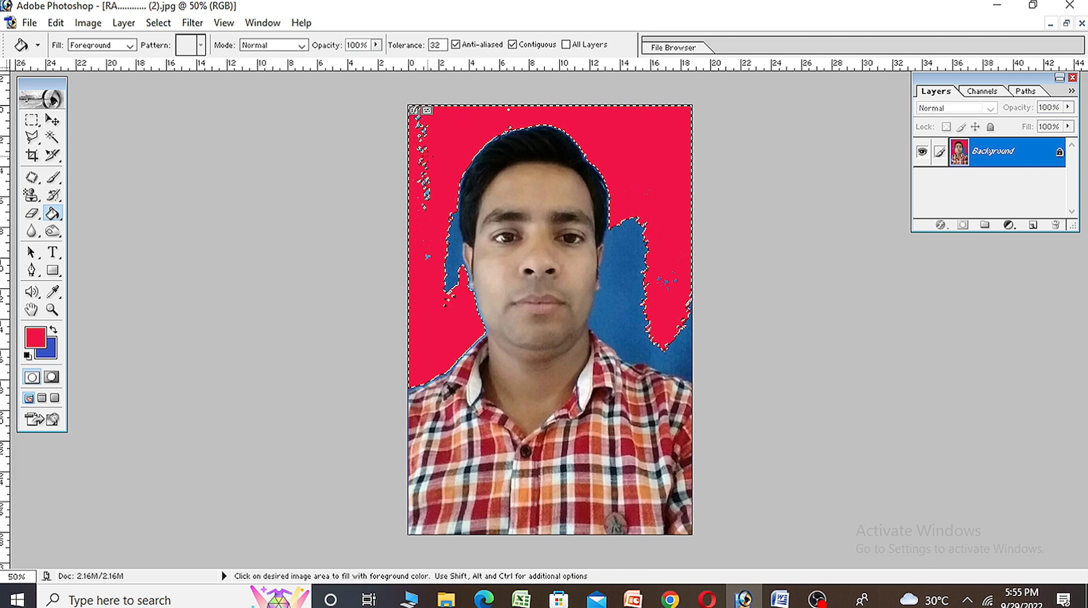
click(426, 195)
click(420, 136)
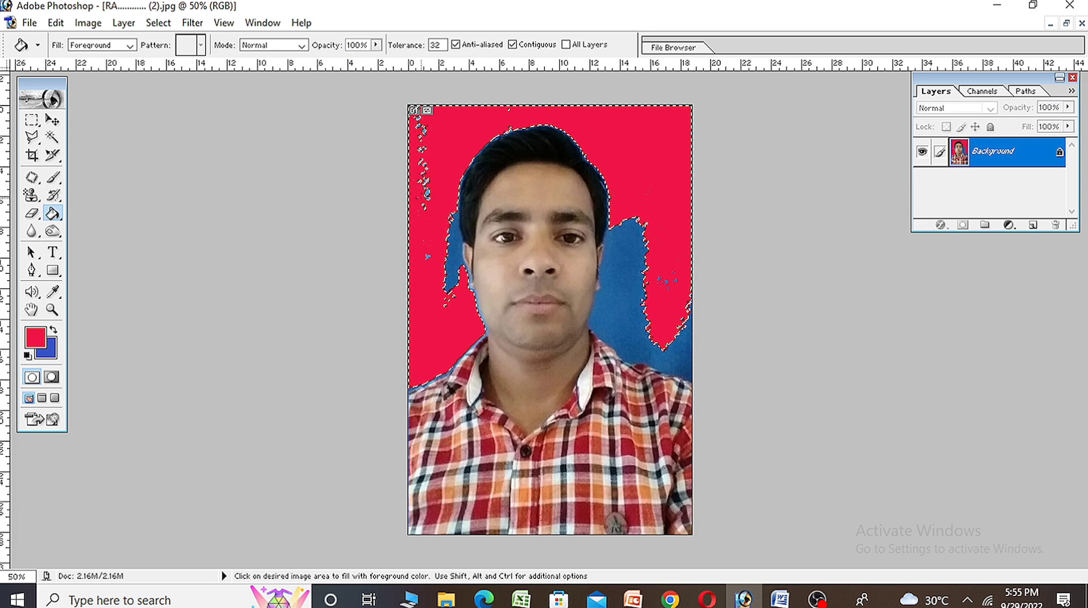
click(426, 191)
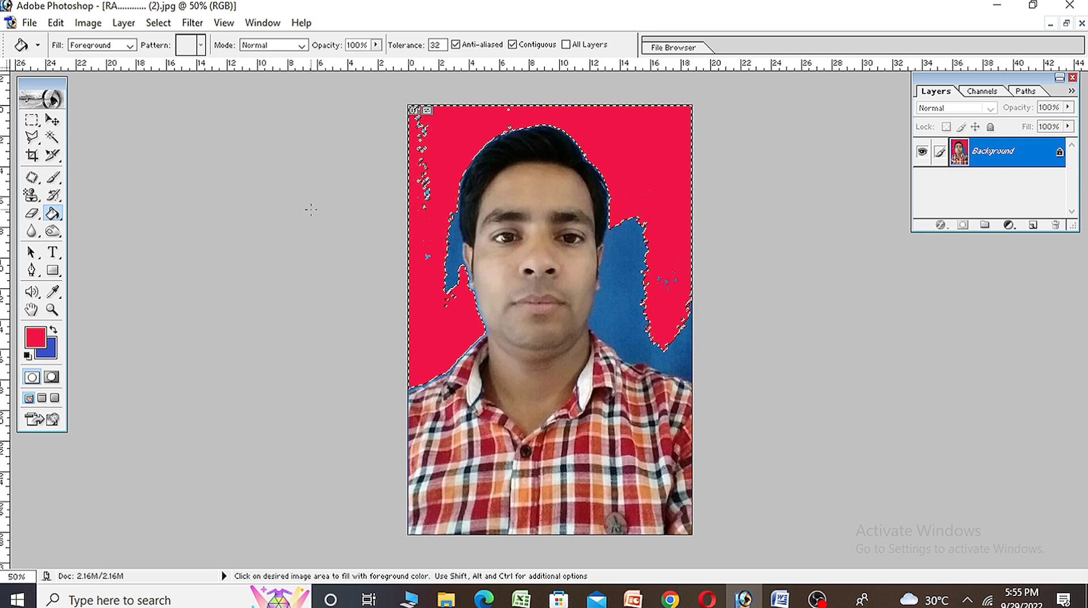
click(53, 139)
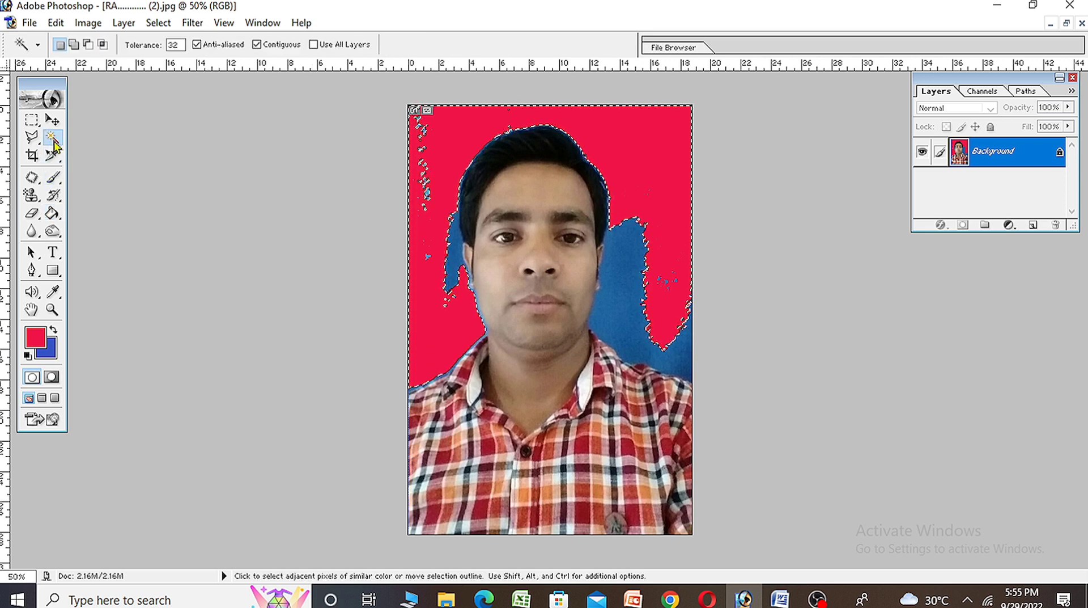
Step: Select and fill the blue patch right of the head red
click(267, 211)
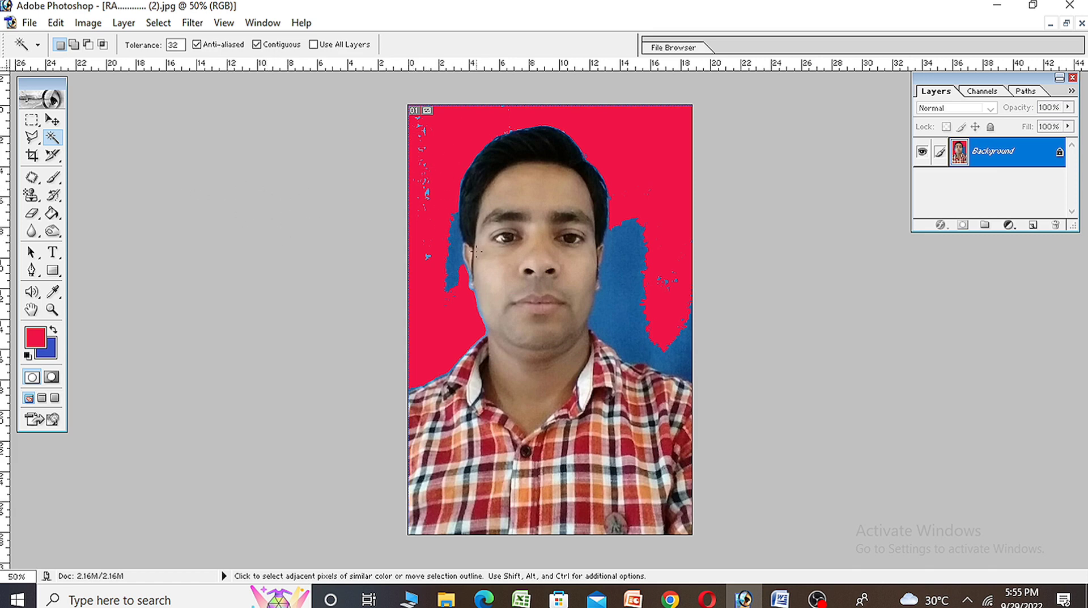
click(607, 309)
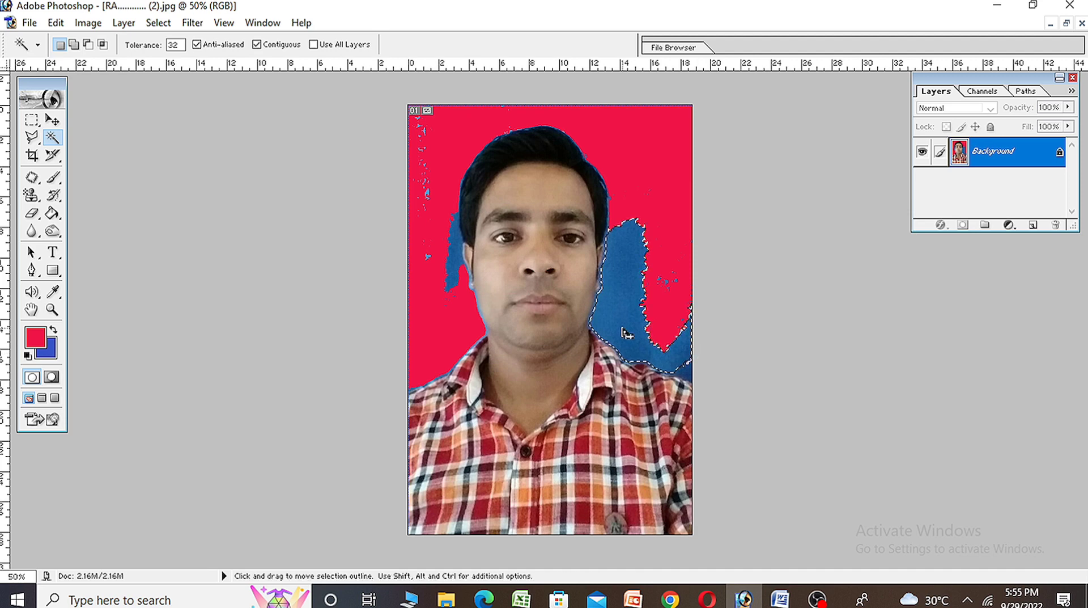
click(52, 214)
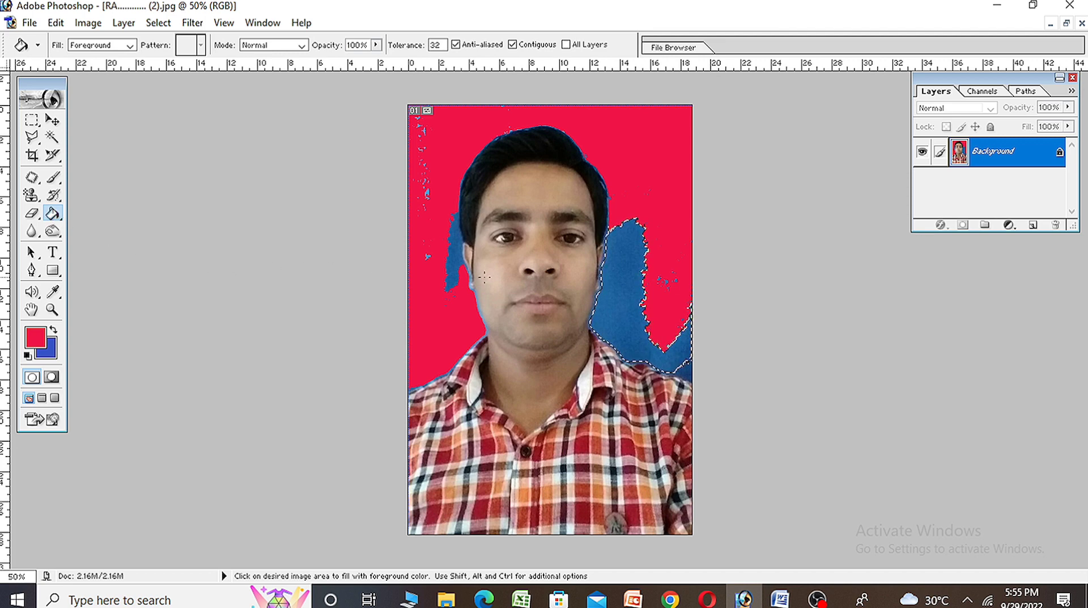
click(620, 289)
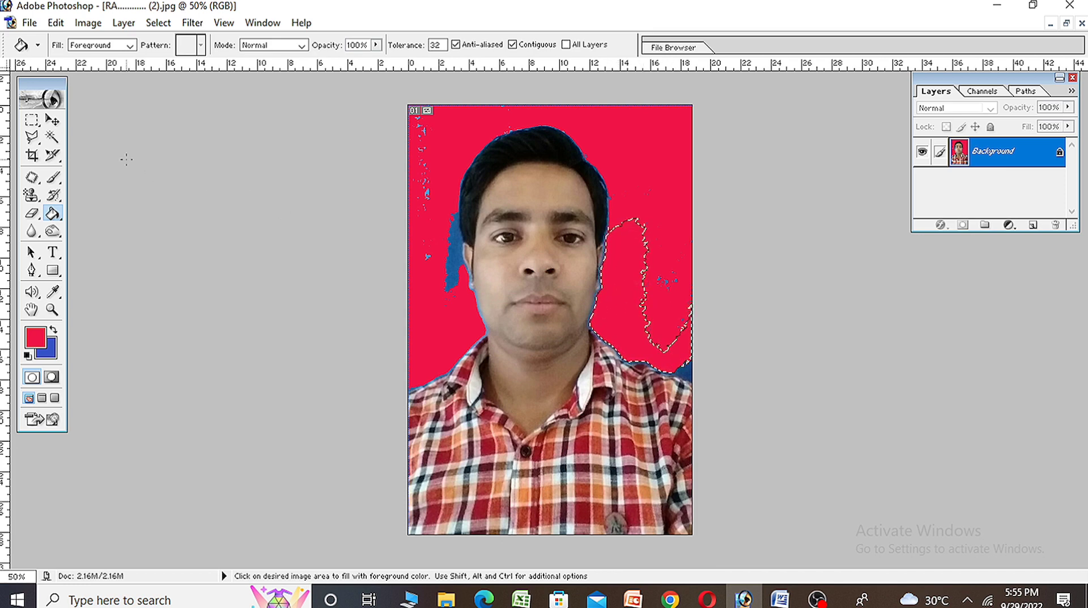
Step: Select and fill the blue patch left of the face red
click(52, 137)
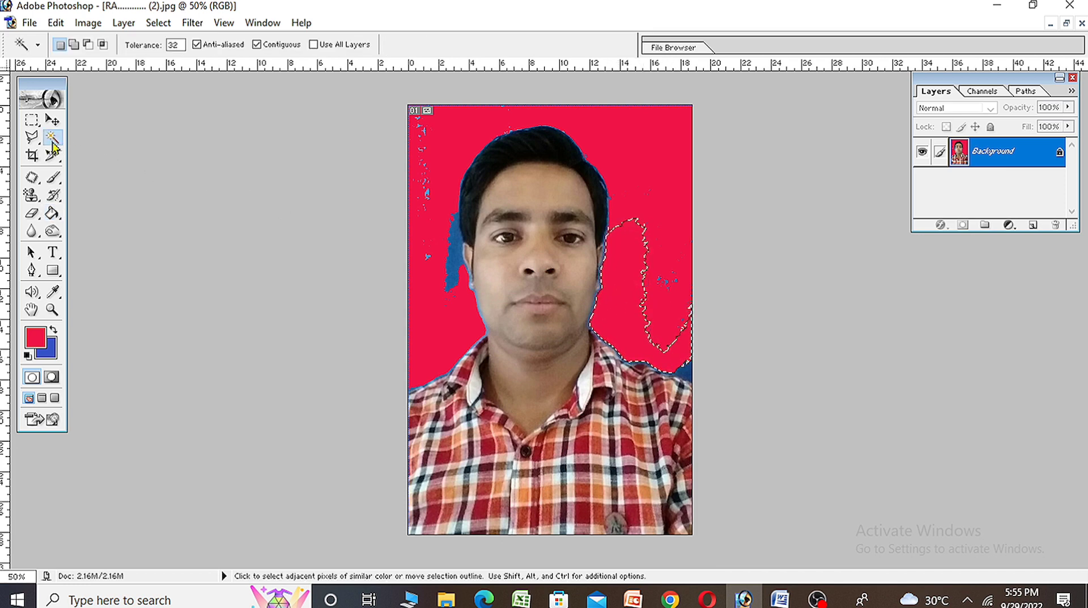
click(254, 253)
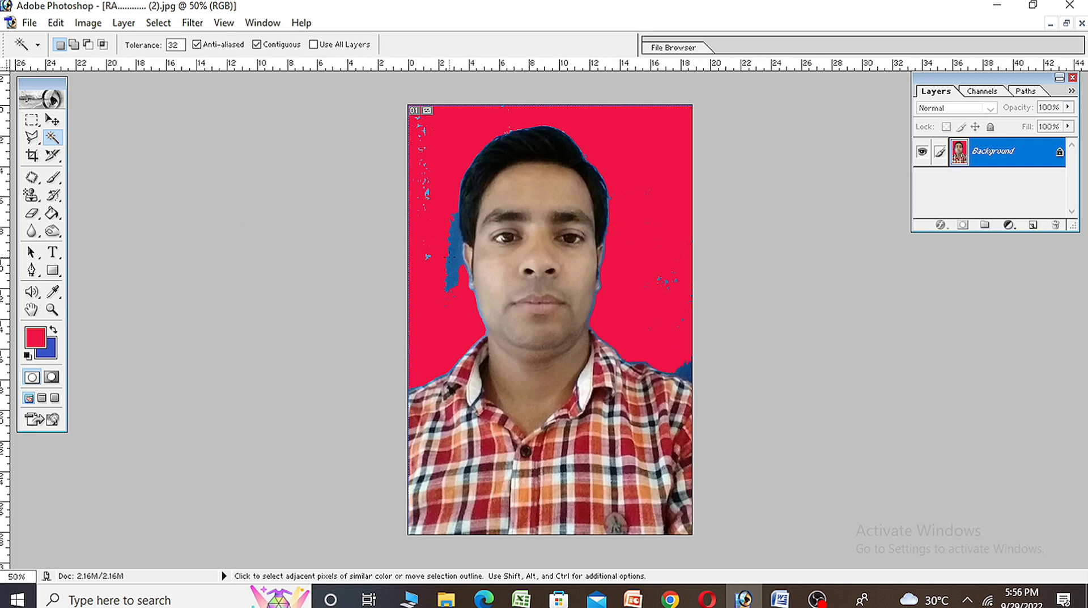
click(457, 256)
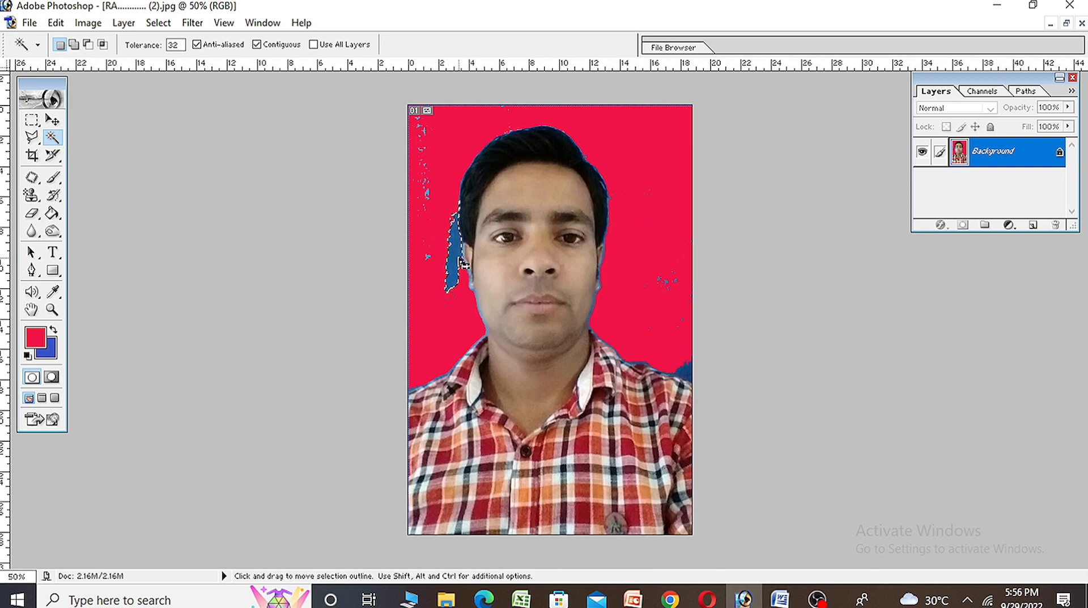
click(52, 214)
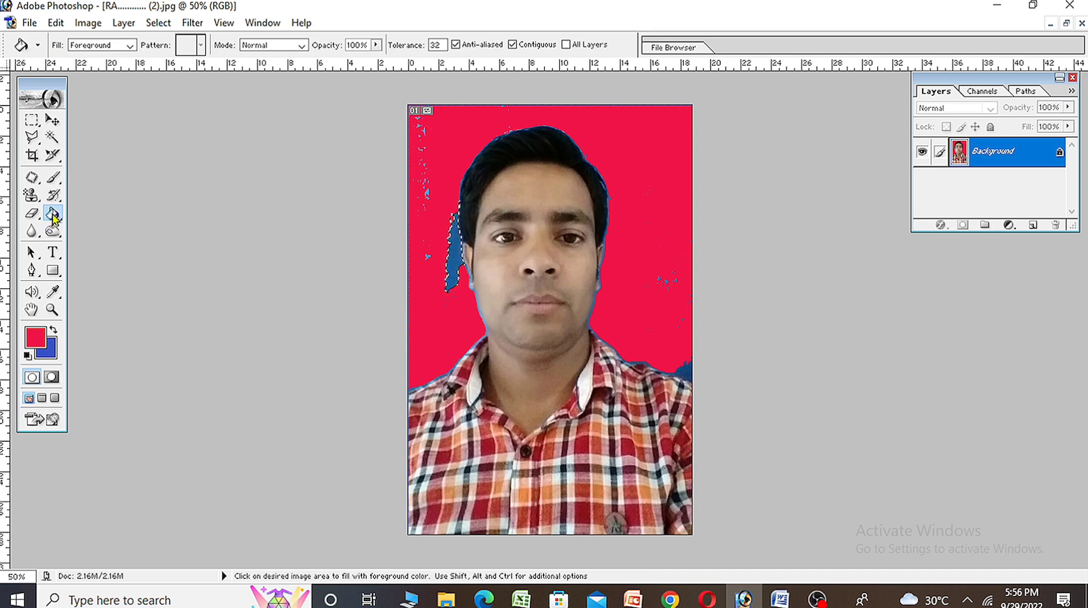
click(458, 257)
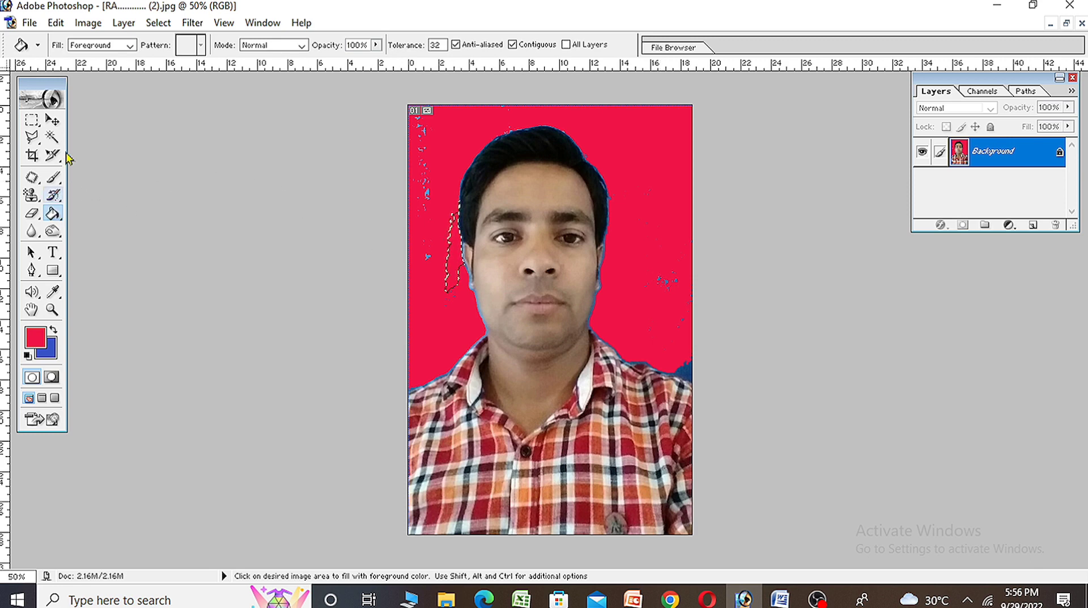
Step: Fill the blue patch at the lower right red
click(51, 137)
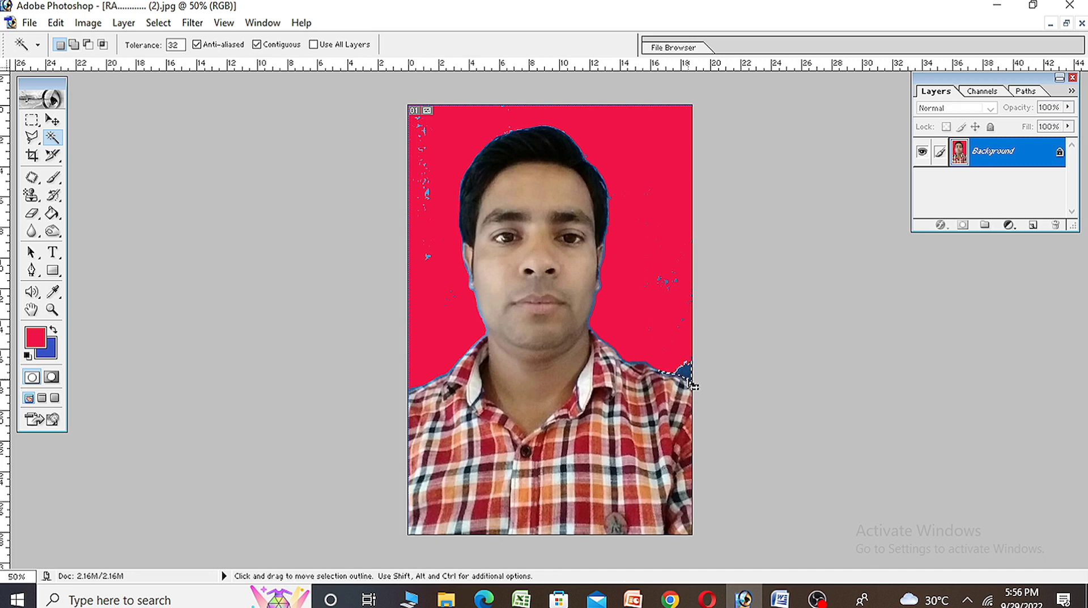
click(52, 214)
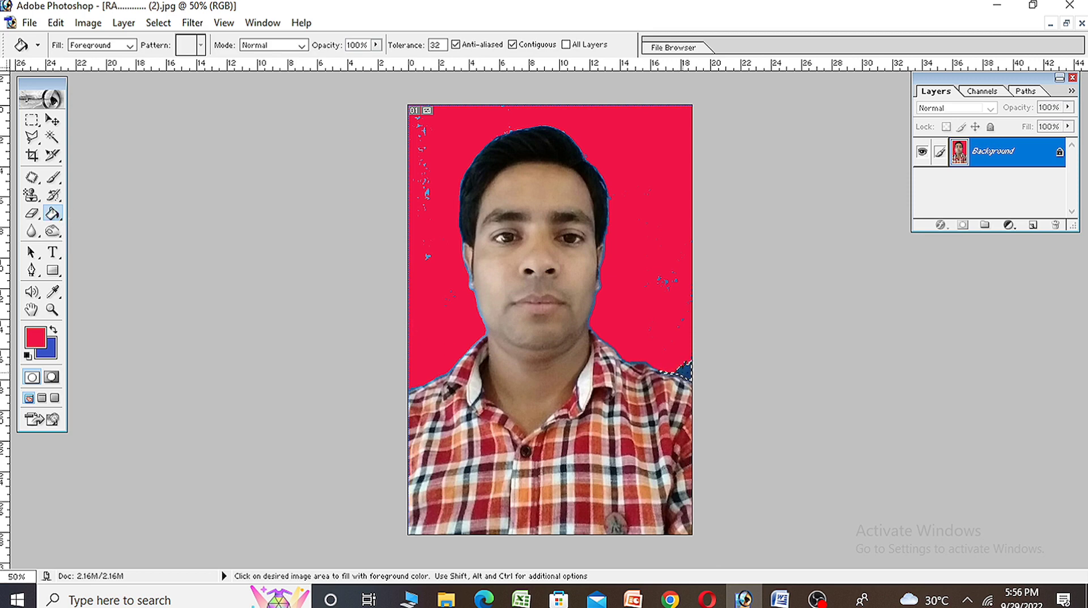
click(684, 369)
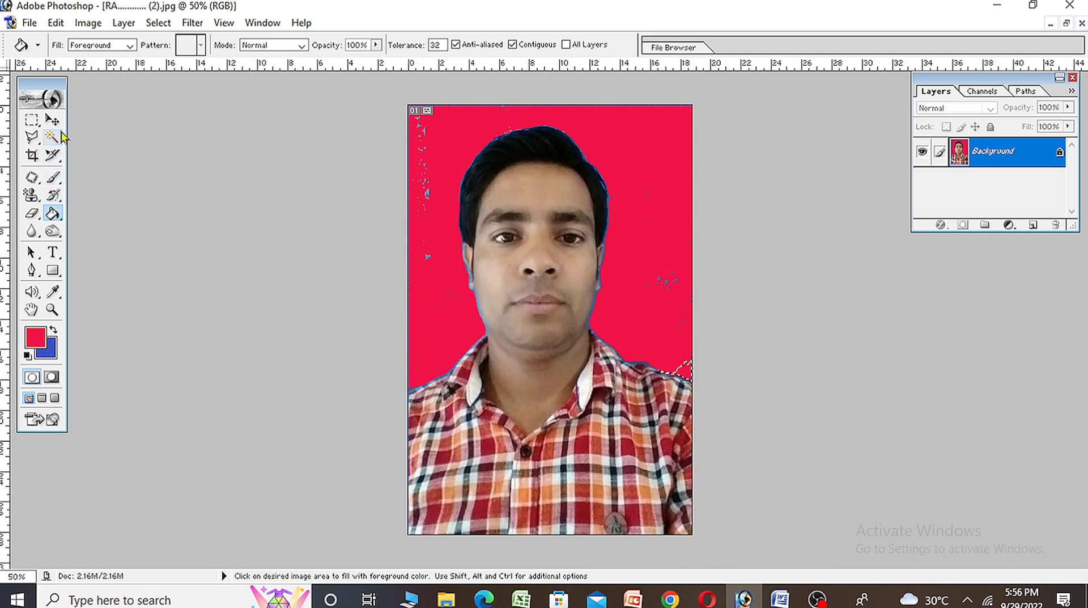
click(54, 137)
Step: Reselect the red backdrop, refill it and the stray left specks red, then deselect
key(alt+BackSpace)
key(ctrl+d)
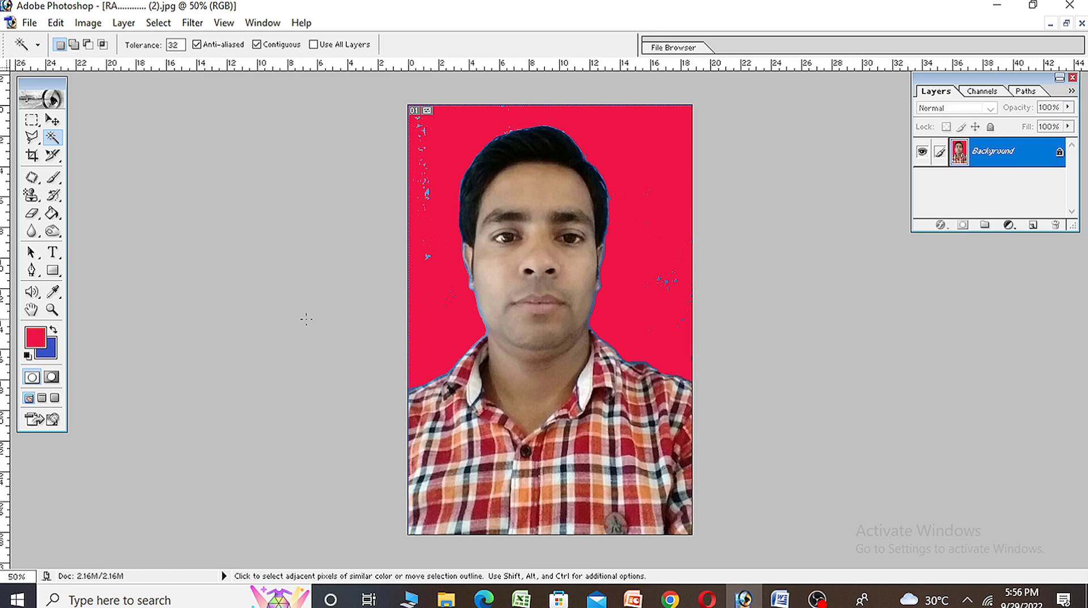
click(448, 323)
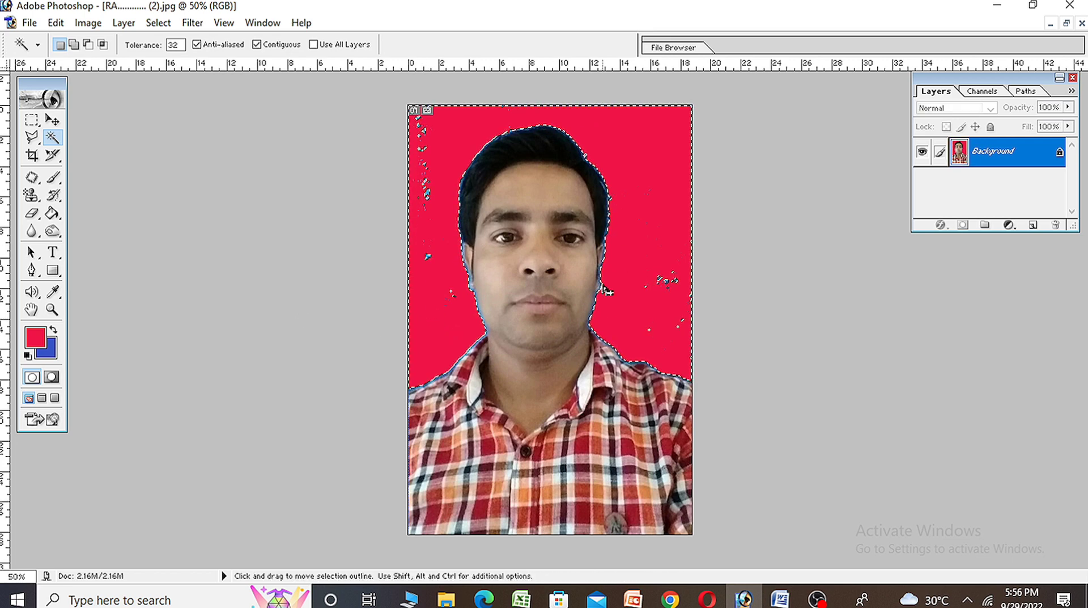
click(52, 213)
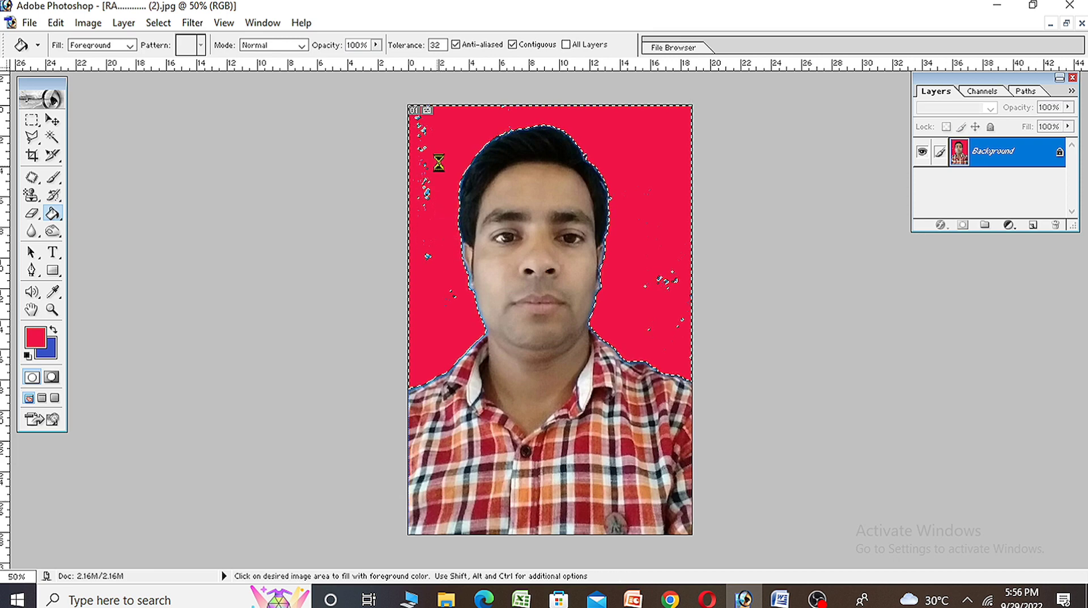
click(475, 109)
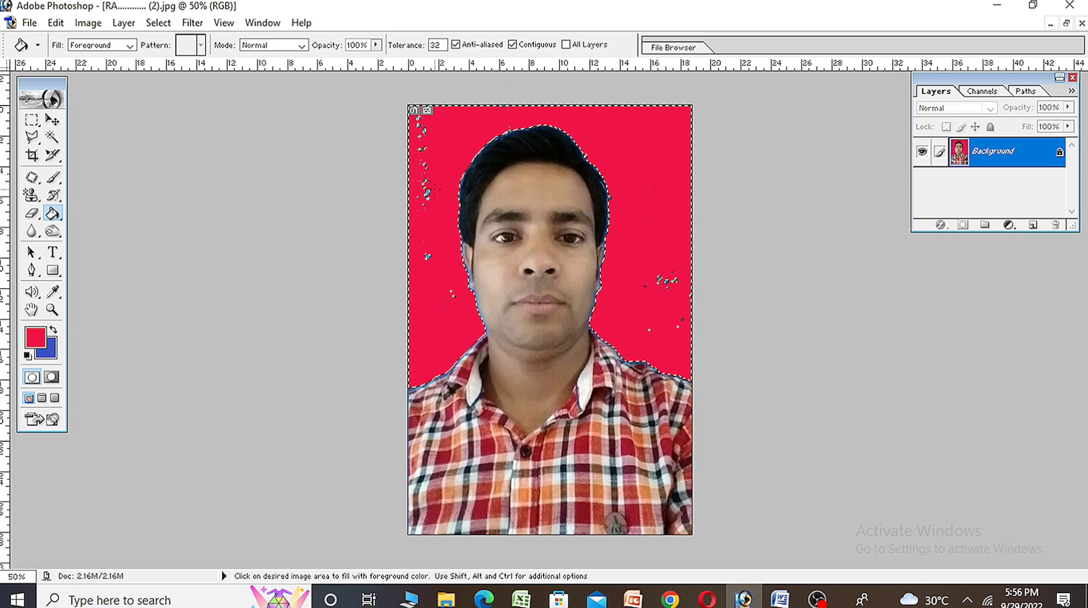
click(420, 136)
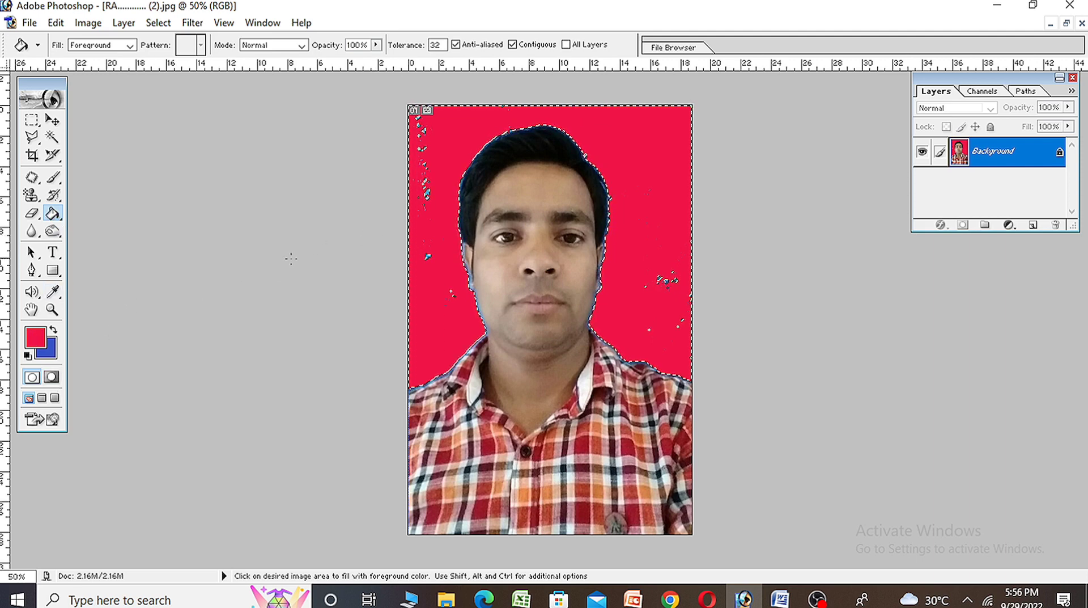
click(51, 137)
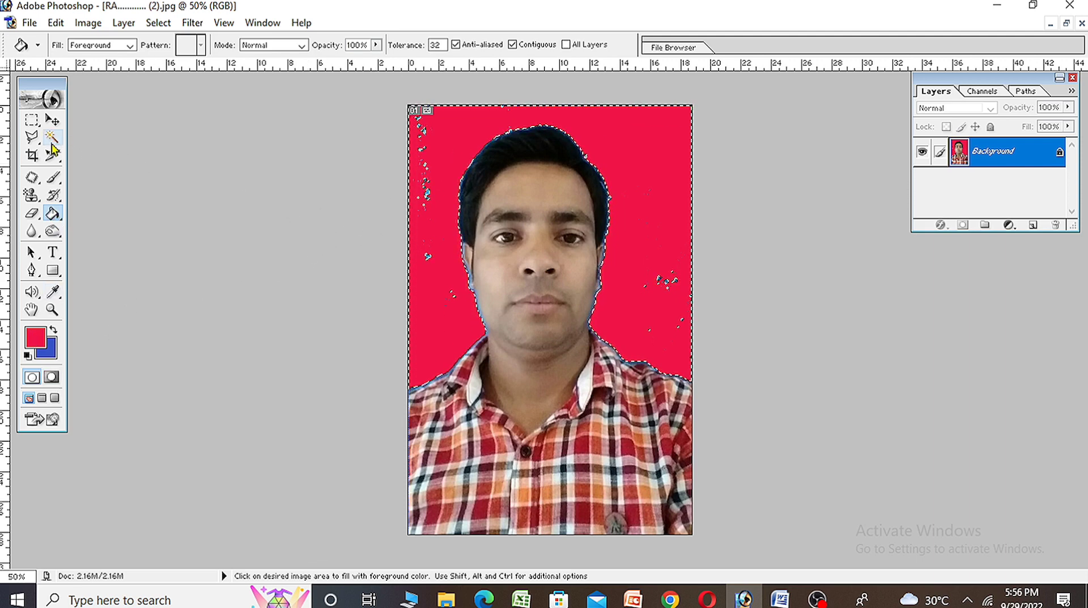
click(326, 316)
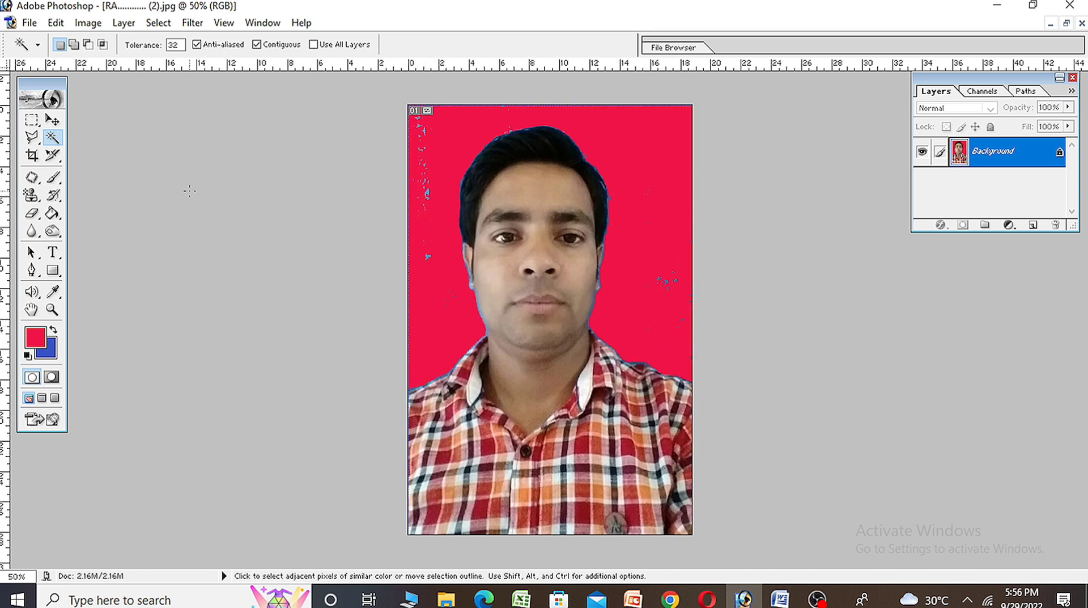
Step: Brush orange pattern with the Pattern Stamp Tool left, right and above the head
click(32, 199)
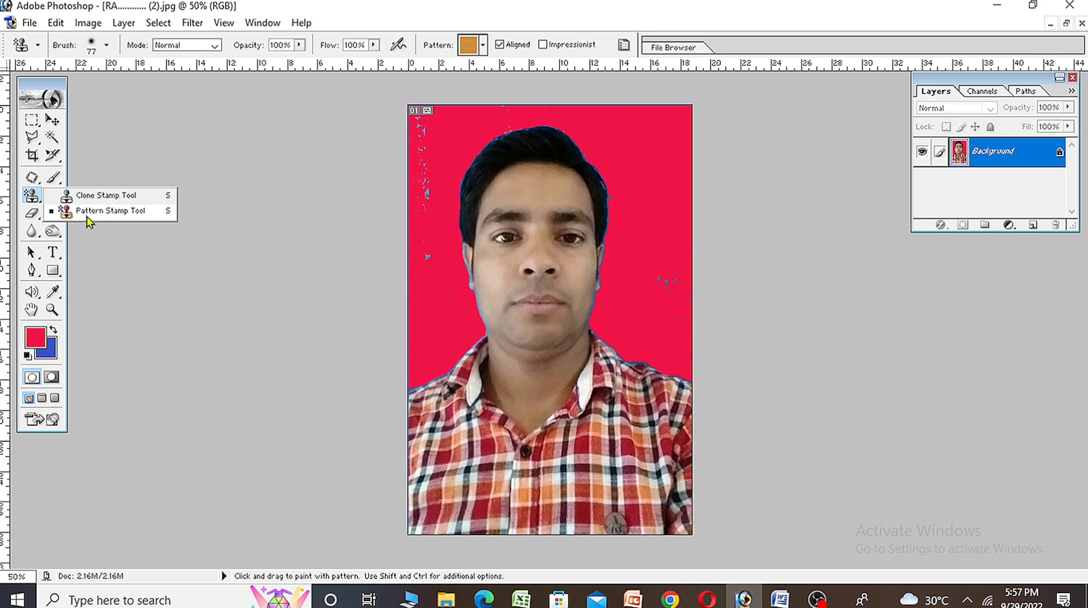
click(132, 217)
mouse_move(397, 278)
mouse_down()
mouse_move(428, 191)
mouse_move(416, 128)
mouse_up()
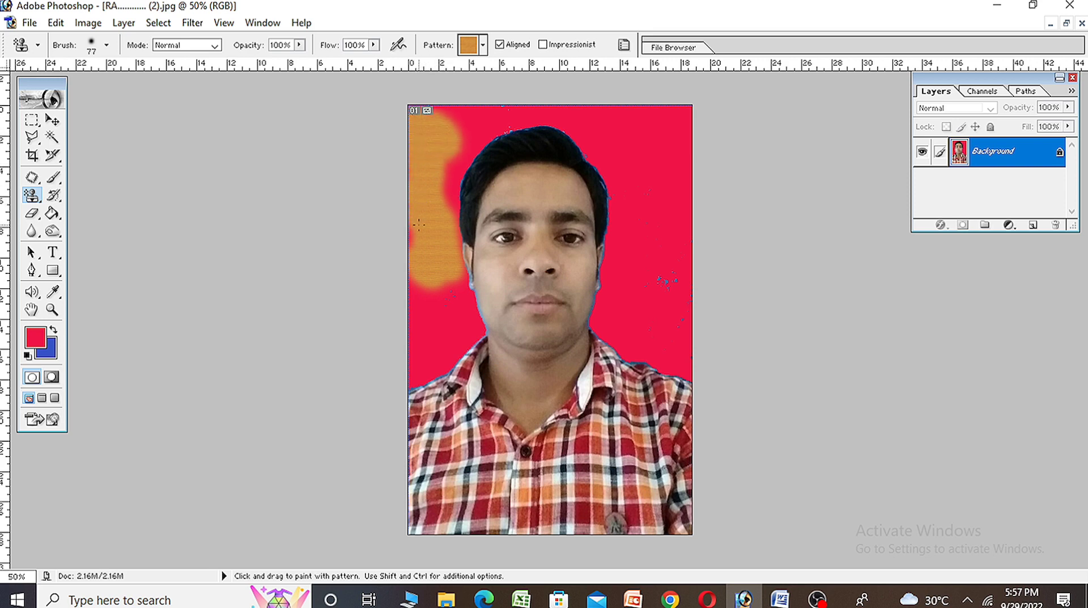
drag(437, 271, 435, 311)
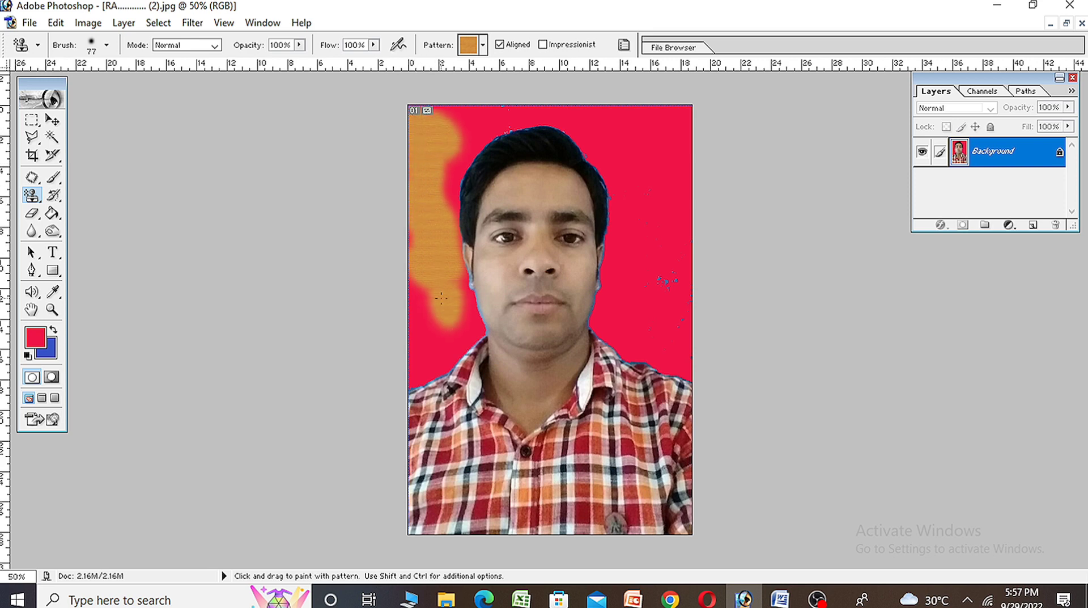
mouse_move(676, 306)
mouse_down()
mouse_move(642, 150)
mouse_move(637, 221)
mouse_move(650, 290)
mouse_move(687, 235)
mouse_up()
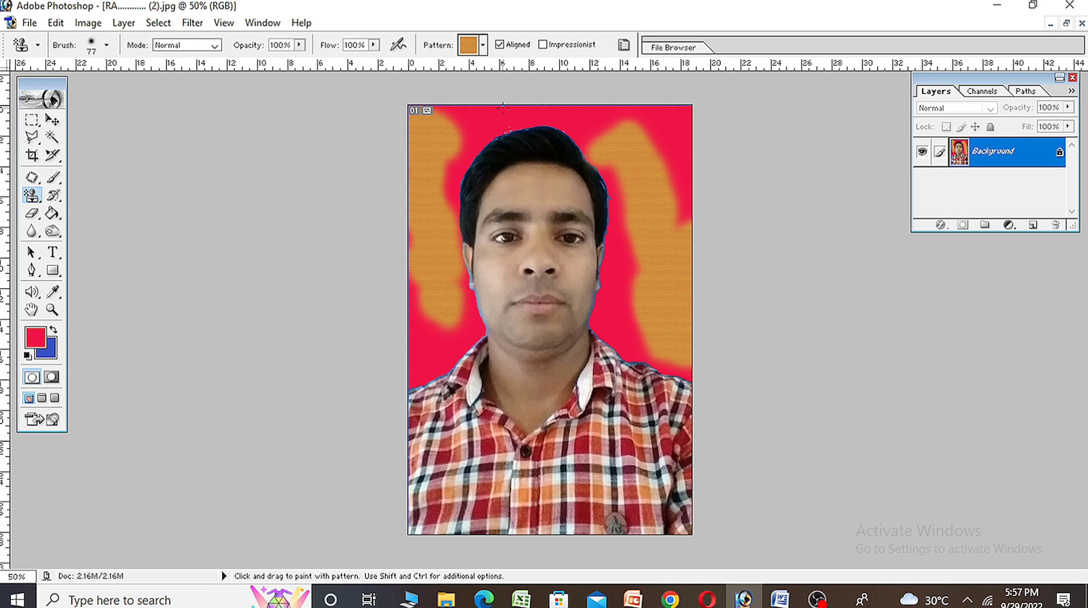
drag(503, 106, 469, 117)
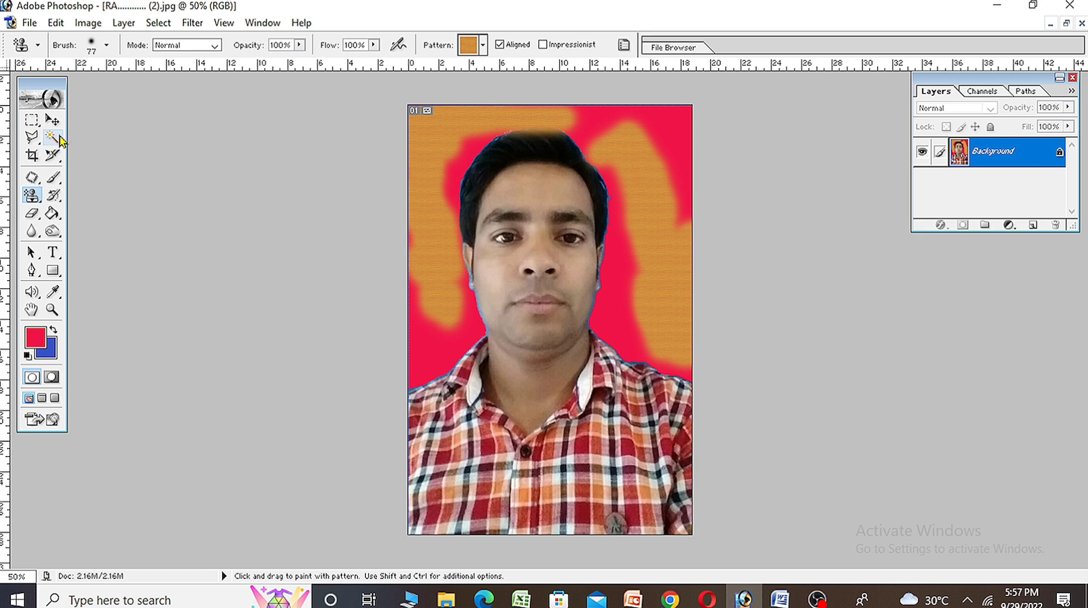
click(51, 137)
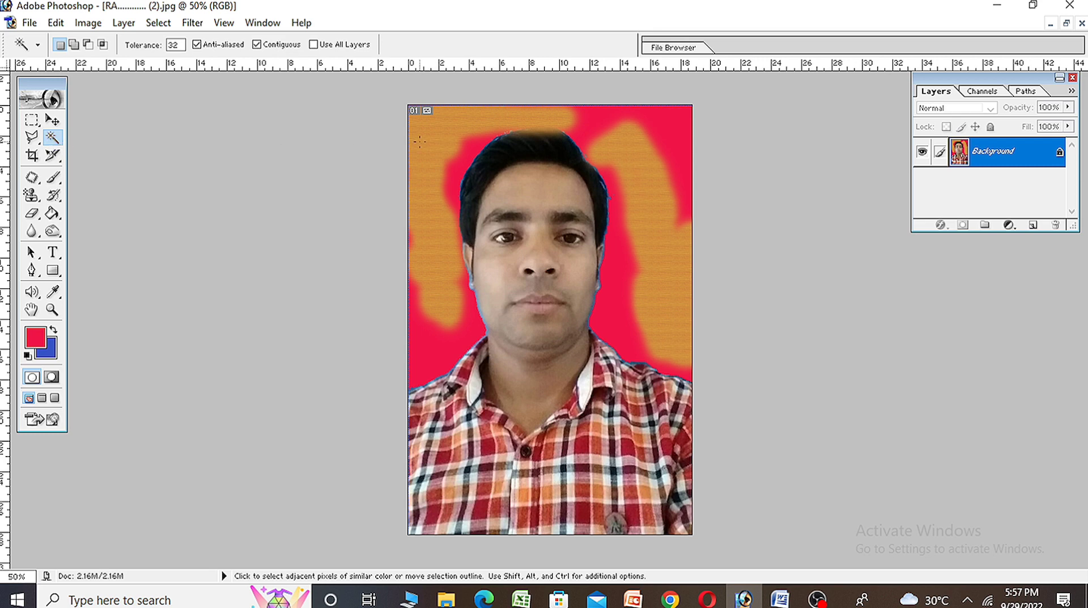
Step: Refill the orange region left of the head red
click(439, 209)
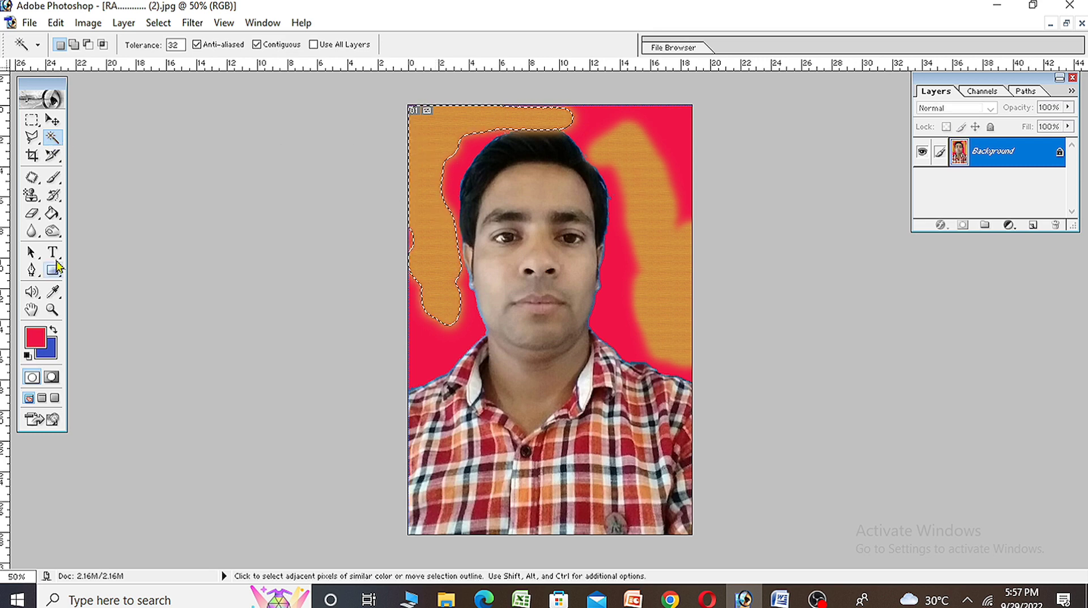
click(52, 213)
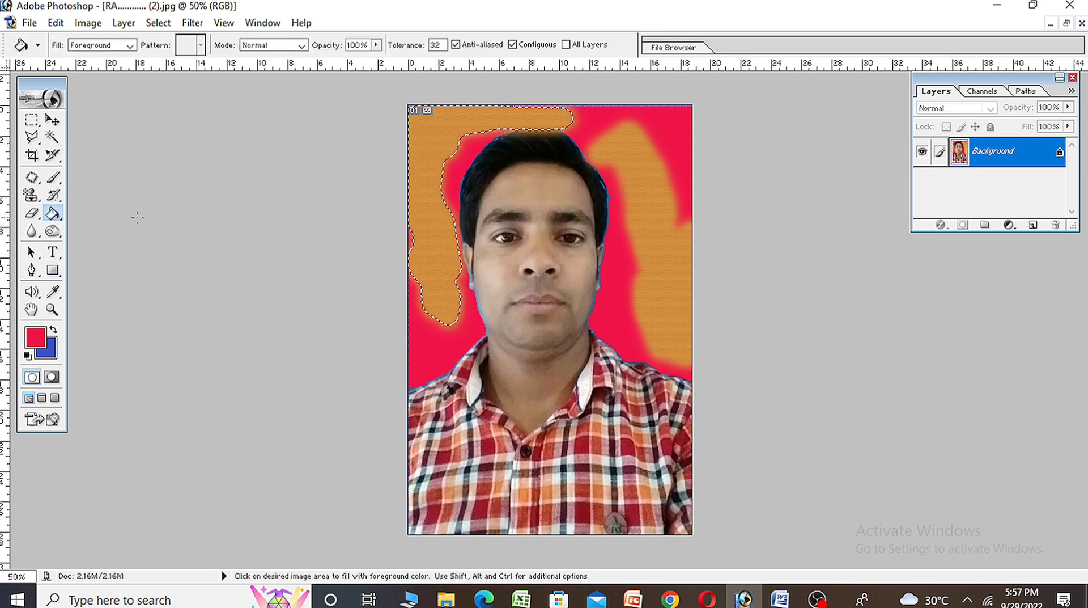
click(428, 151)
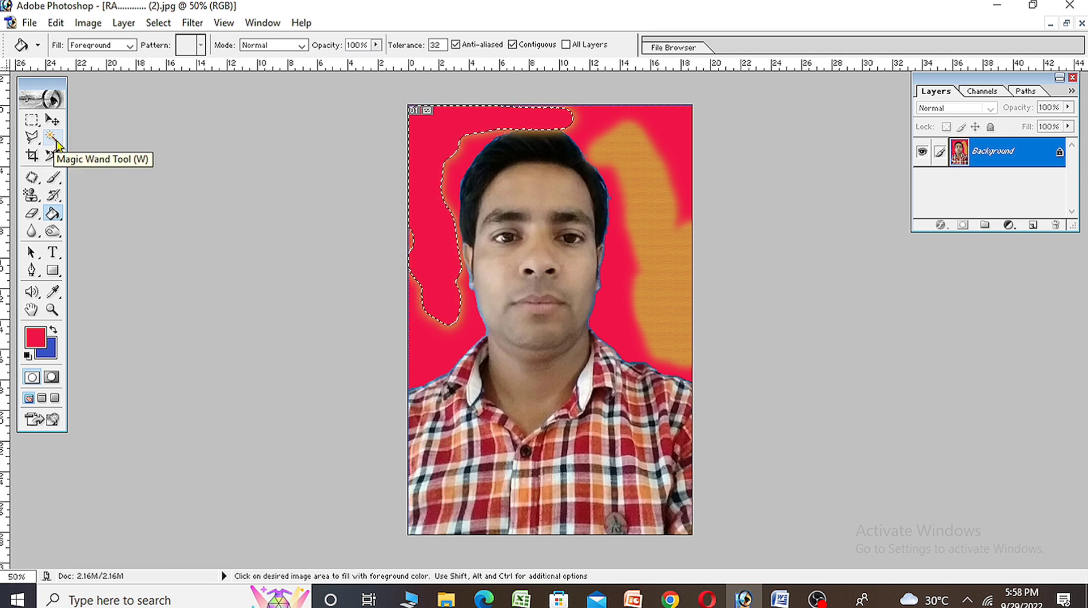
Step: Select the right-side orange patch and fill it red
click(56, 142)
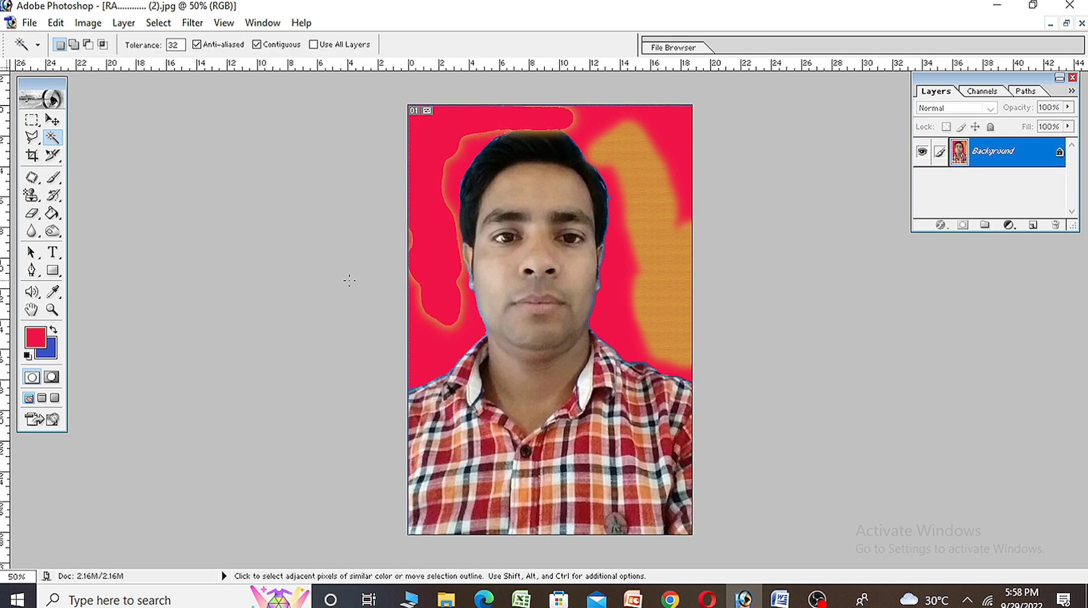
click(661, 267)
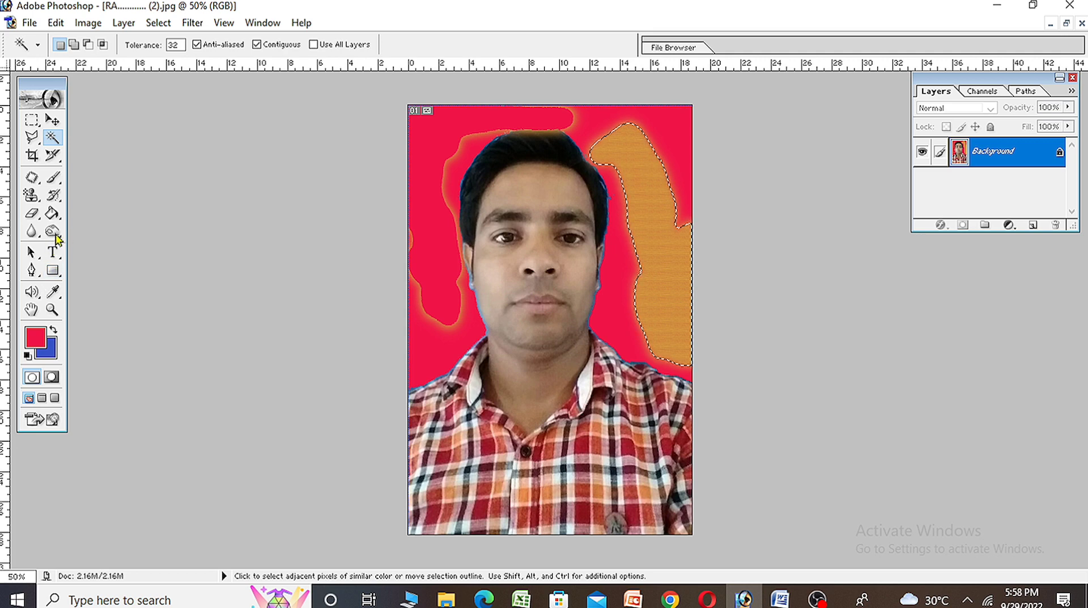
click(57, 214)
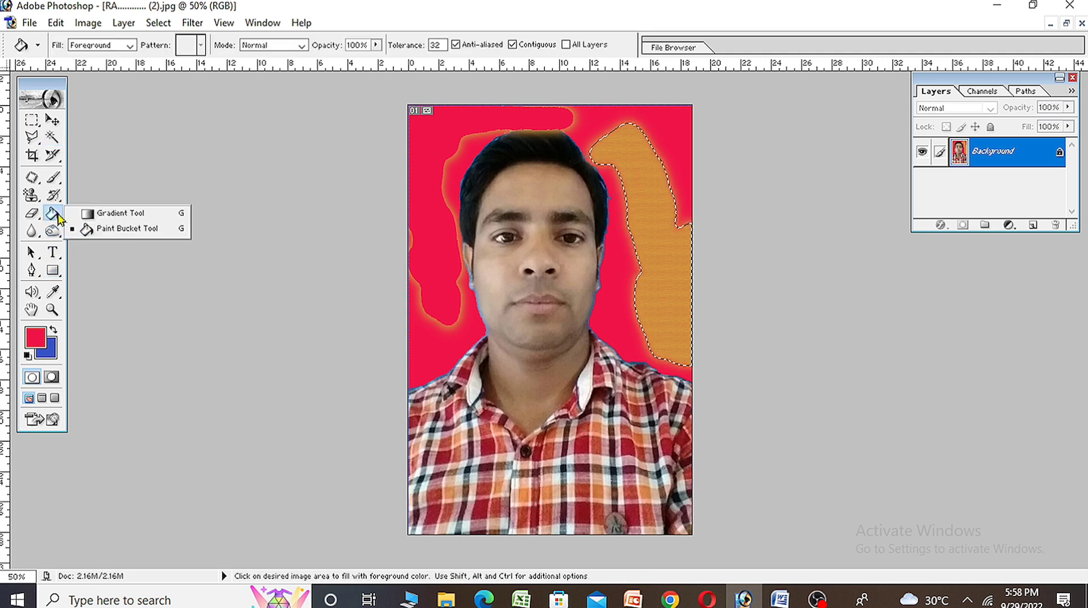
click(54, 215)
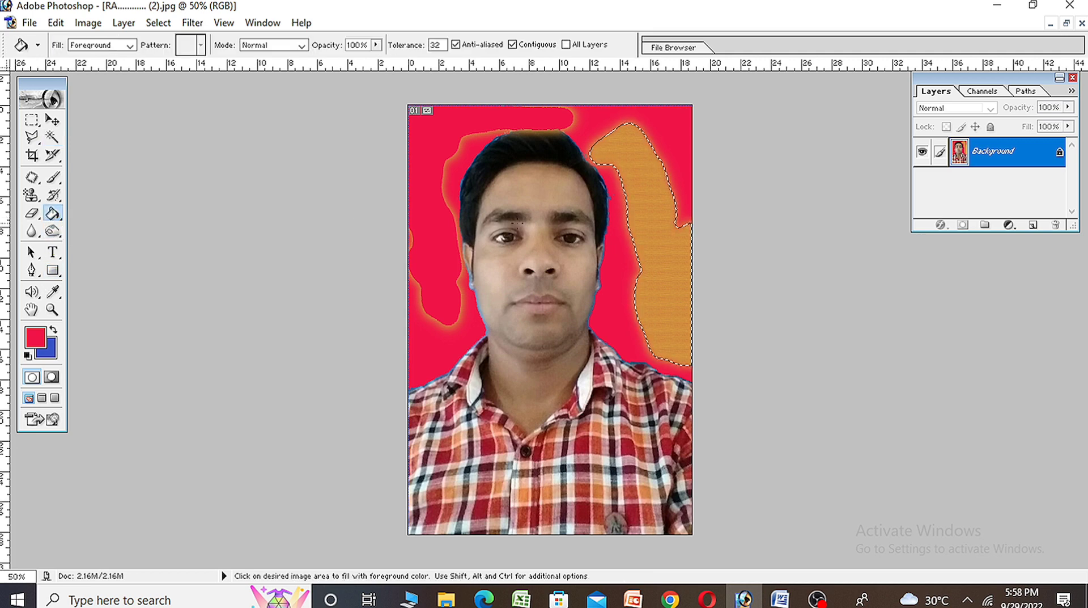
click(655, 236)
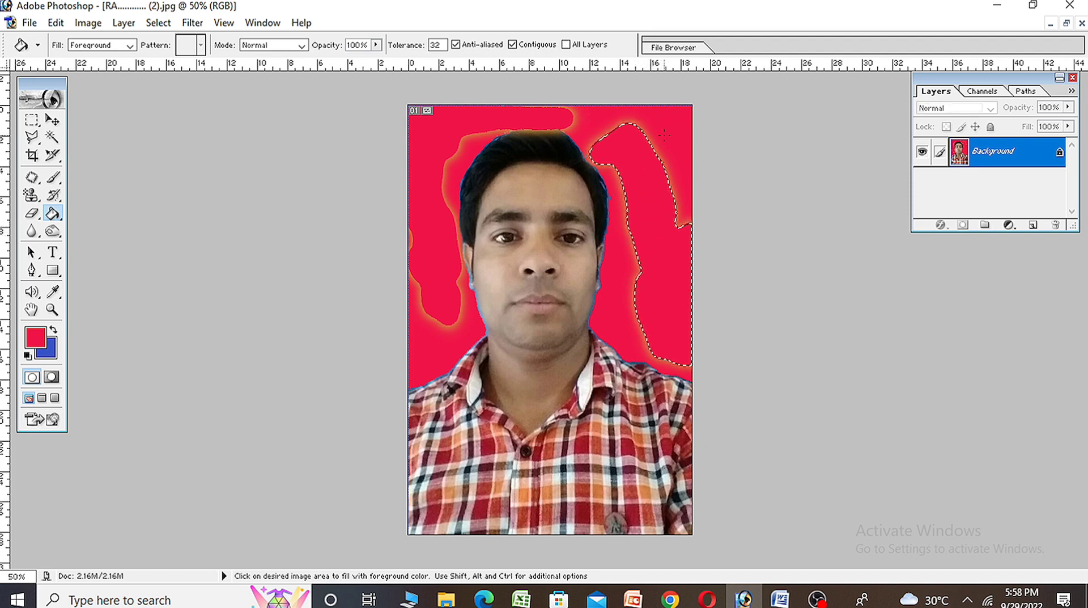
click(31, 196)
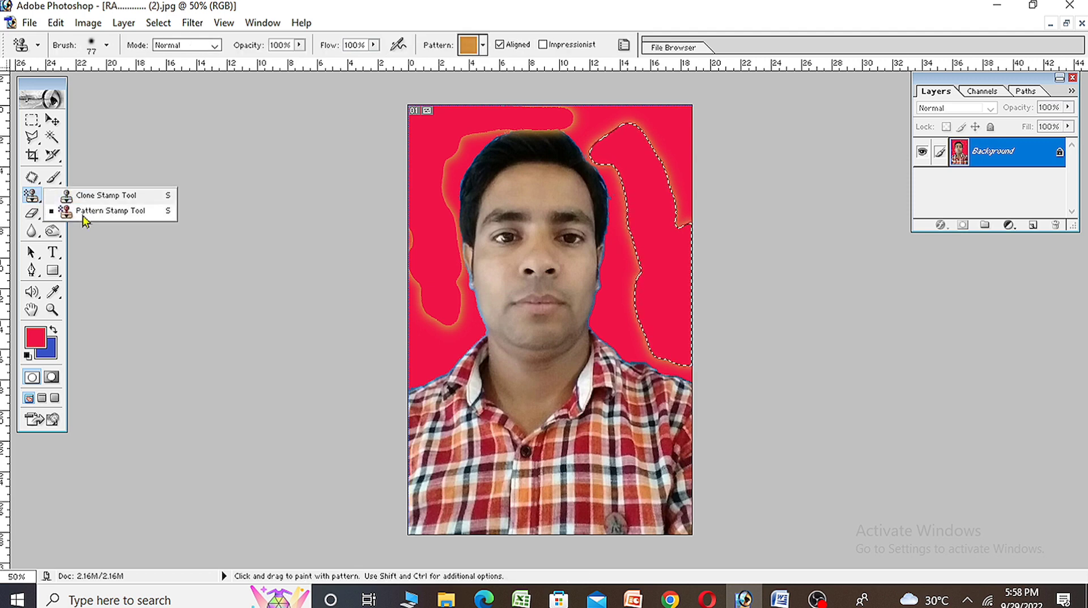
click(264, 241)
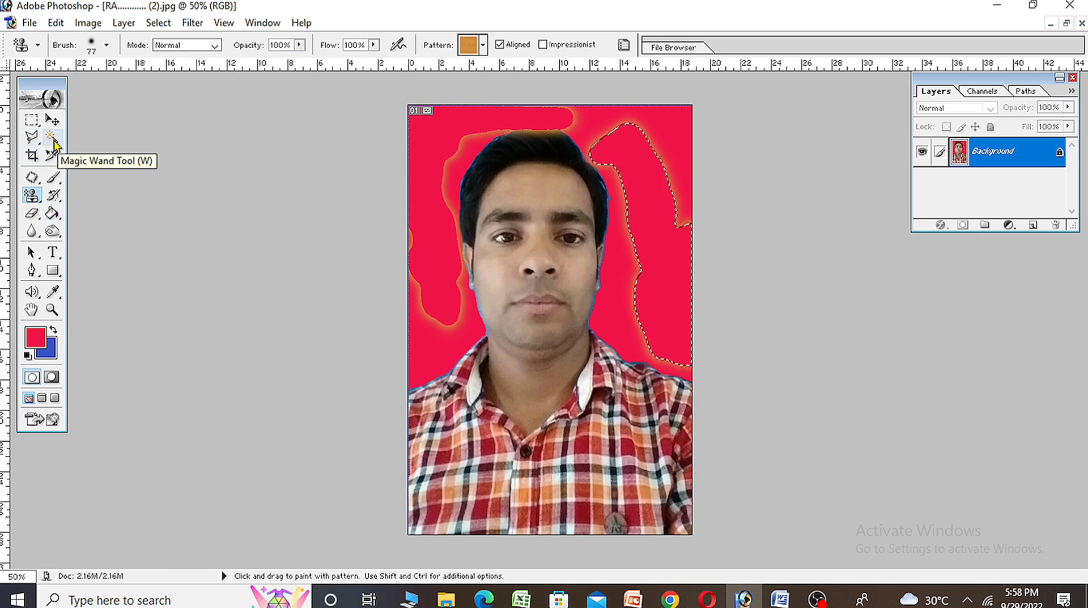
click(52, 138)
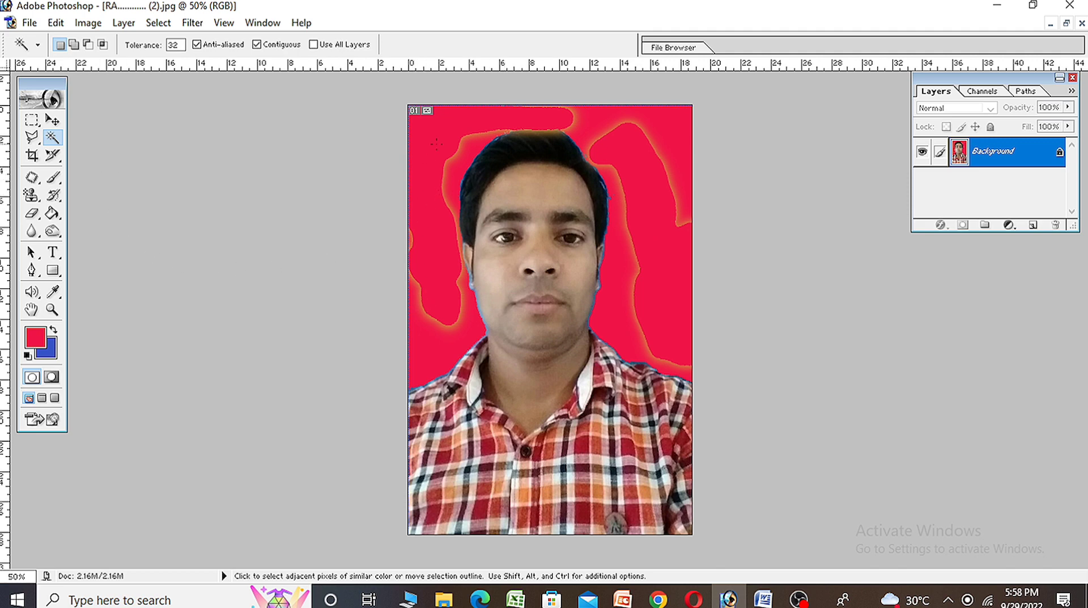
click(440, 294)
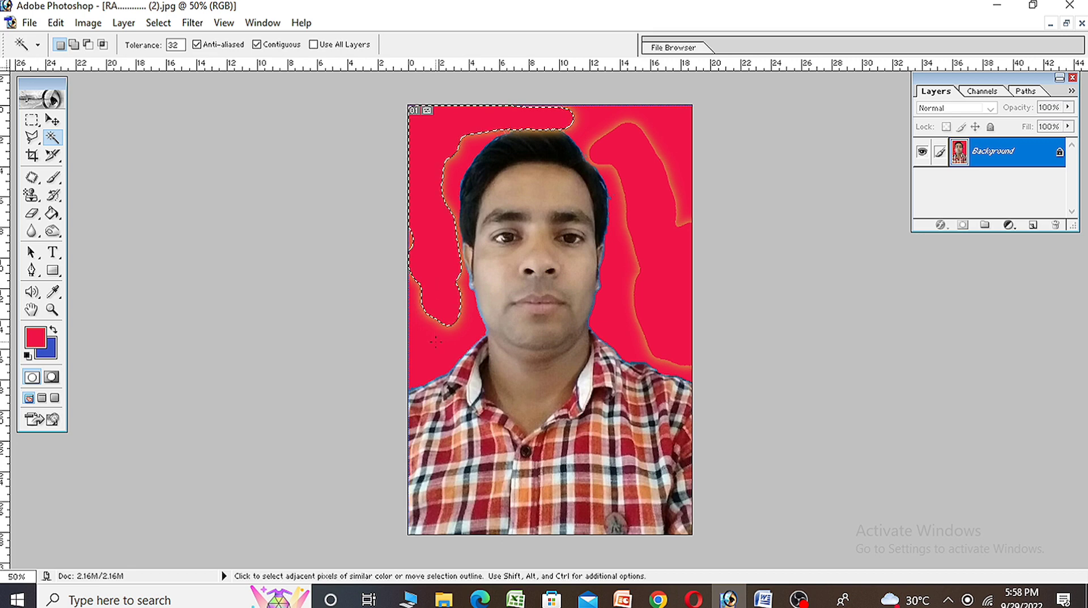
click(439, 348)
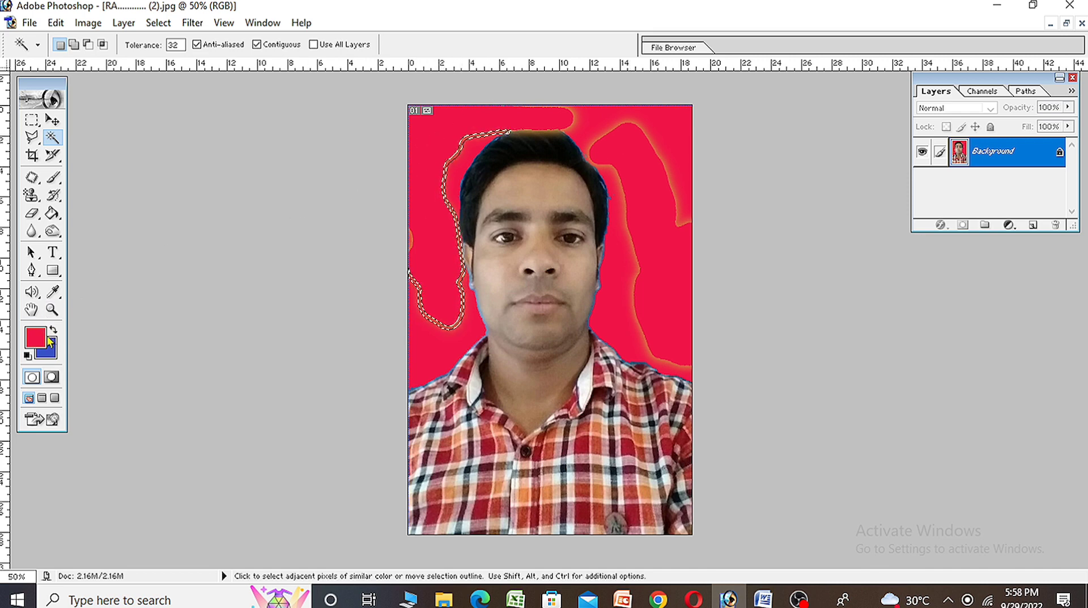
click(51, 213)
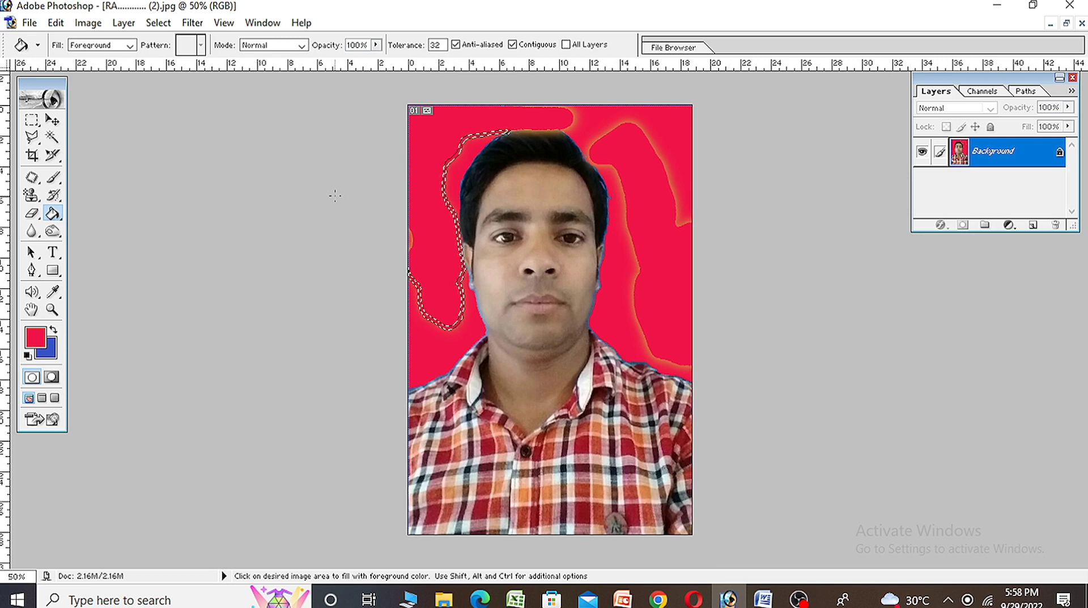
click(52, 136)
key(ctrl+d)
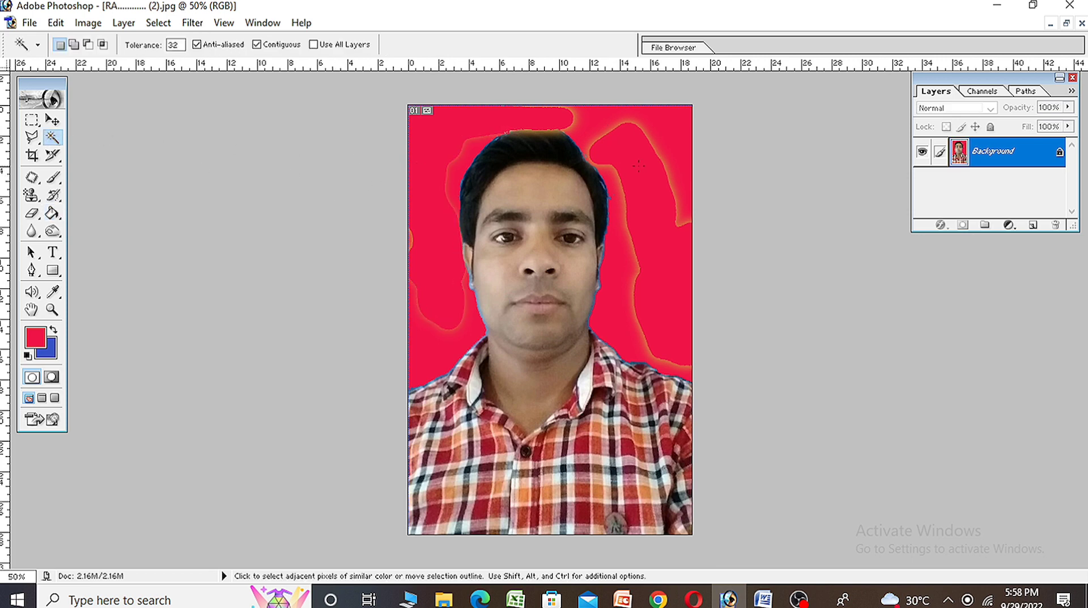
click(584, 137)
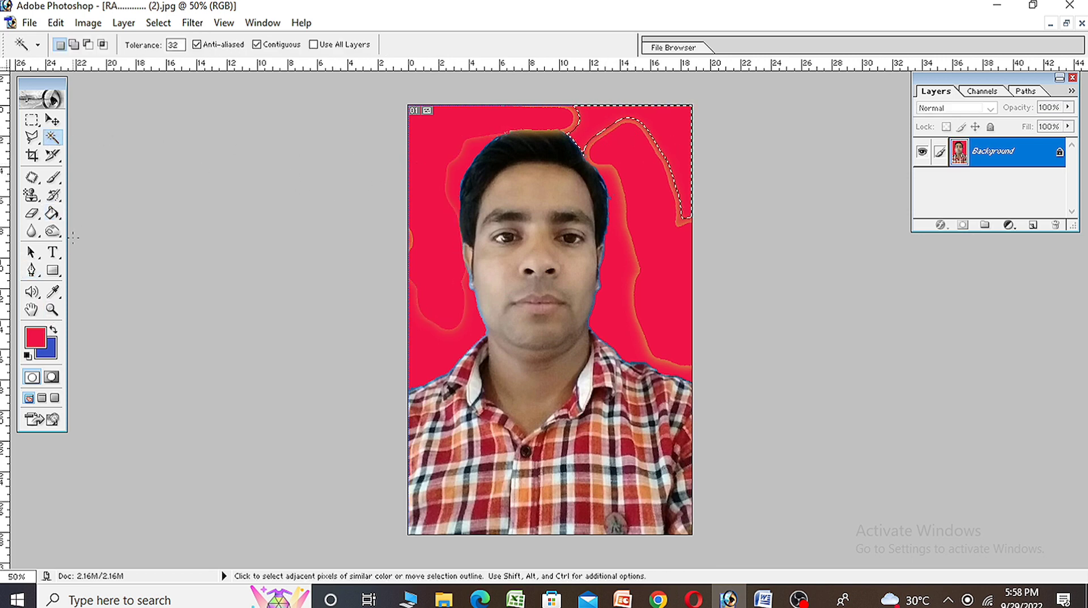
click(52, 215)
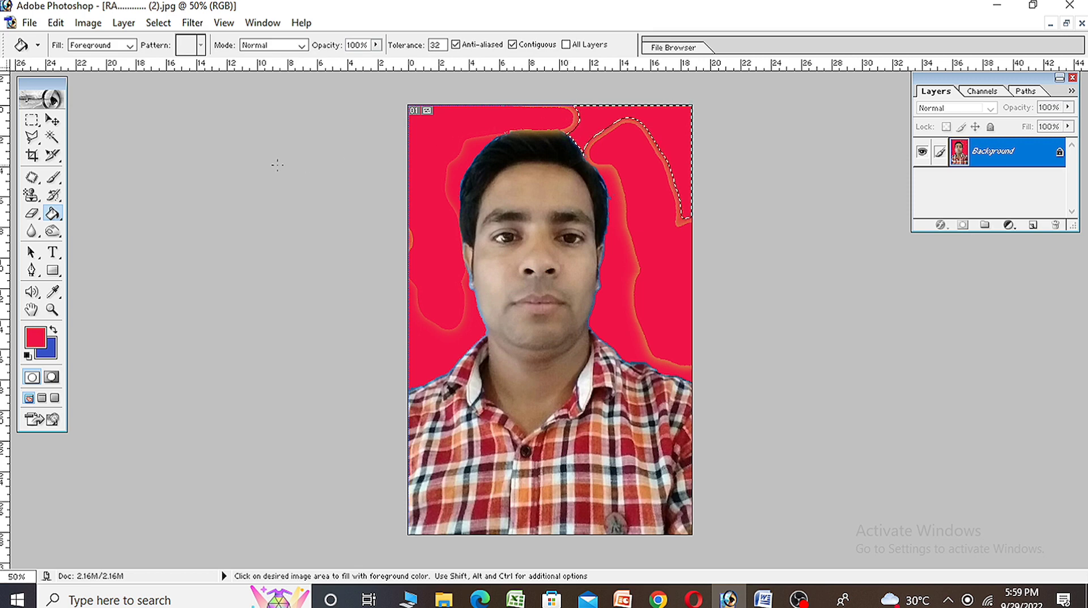
click(52, 137)
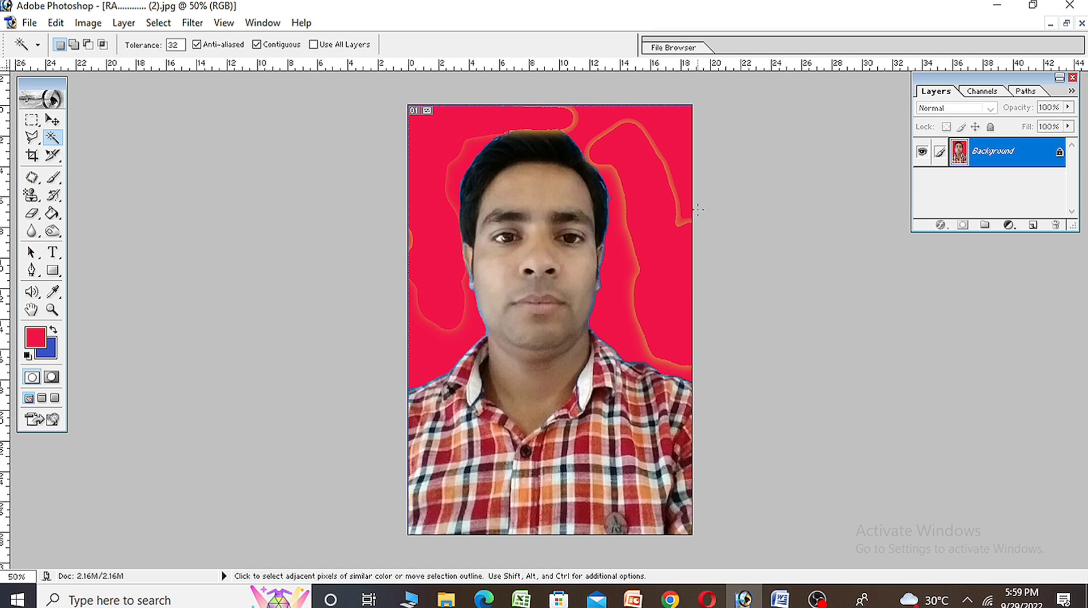
Step: Close the red-background portrait without saving its changes
click(1067, 22)
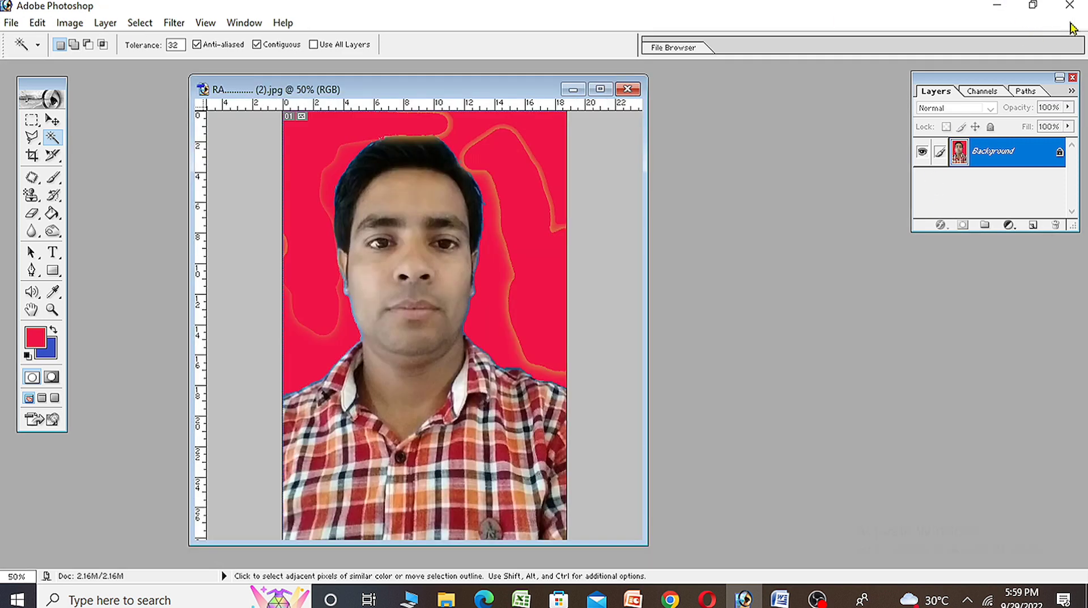
click(627, 89)
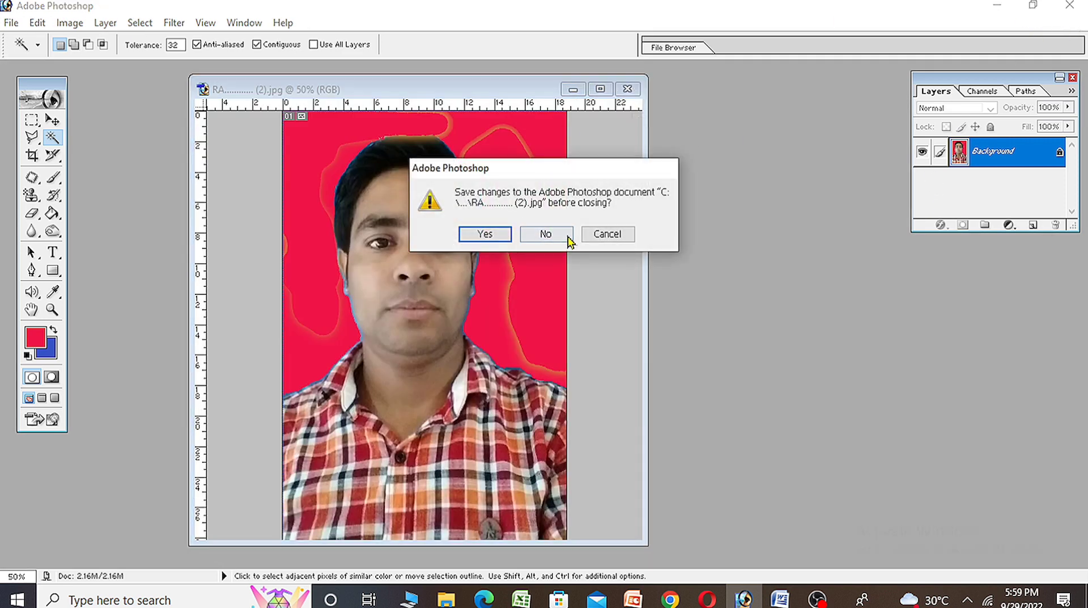
click(546, 234)
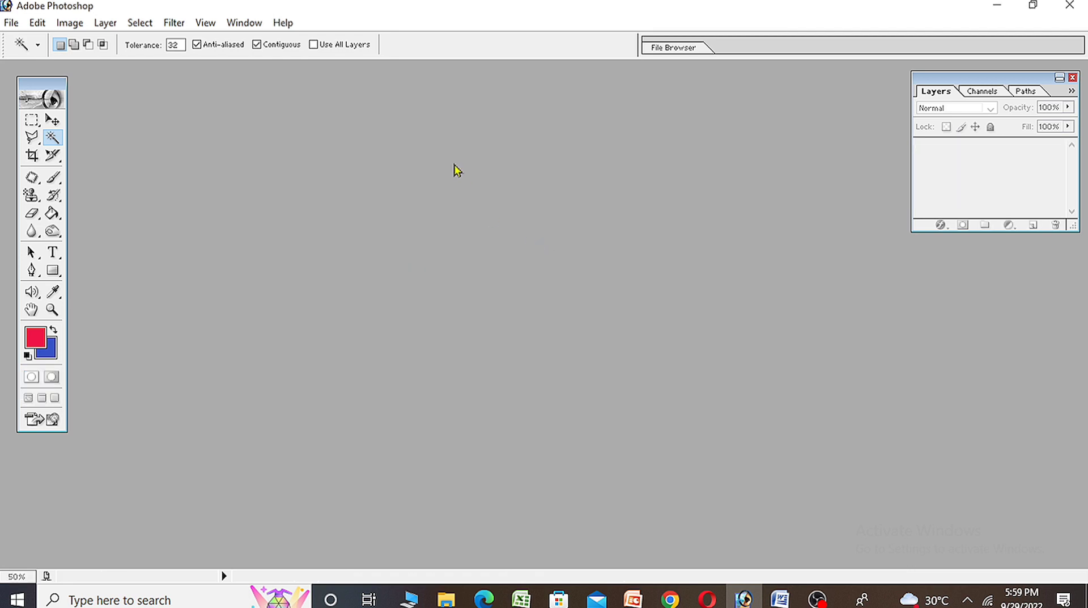
Step: Open the photo PHOTO 5TH SEM.jpg from the Open dialog
double_click(229, 200)
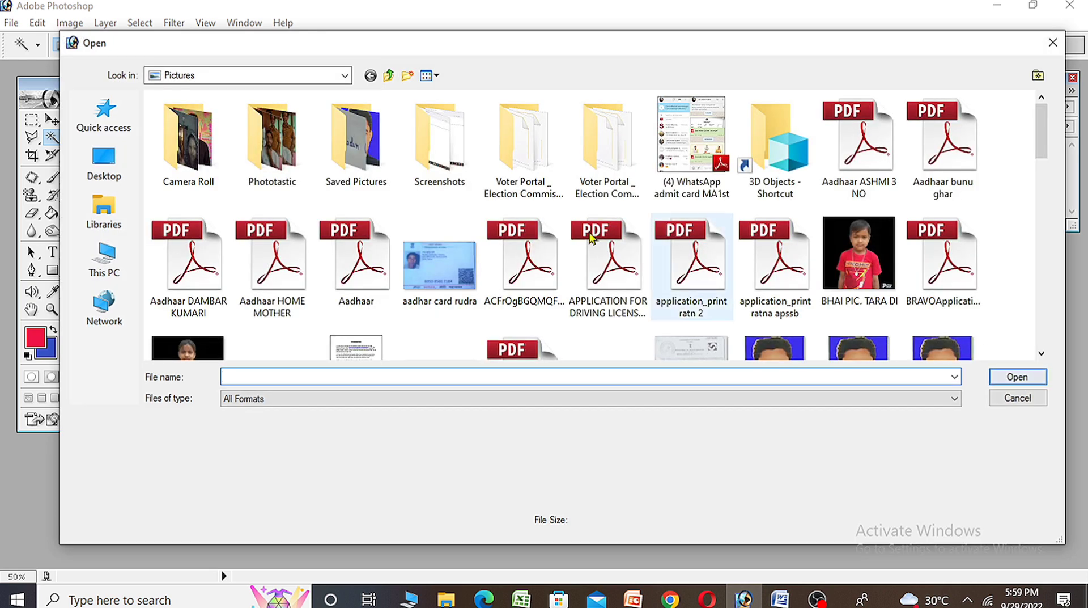
scroll(737, 295, down, 2)
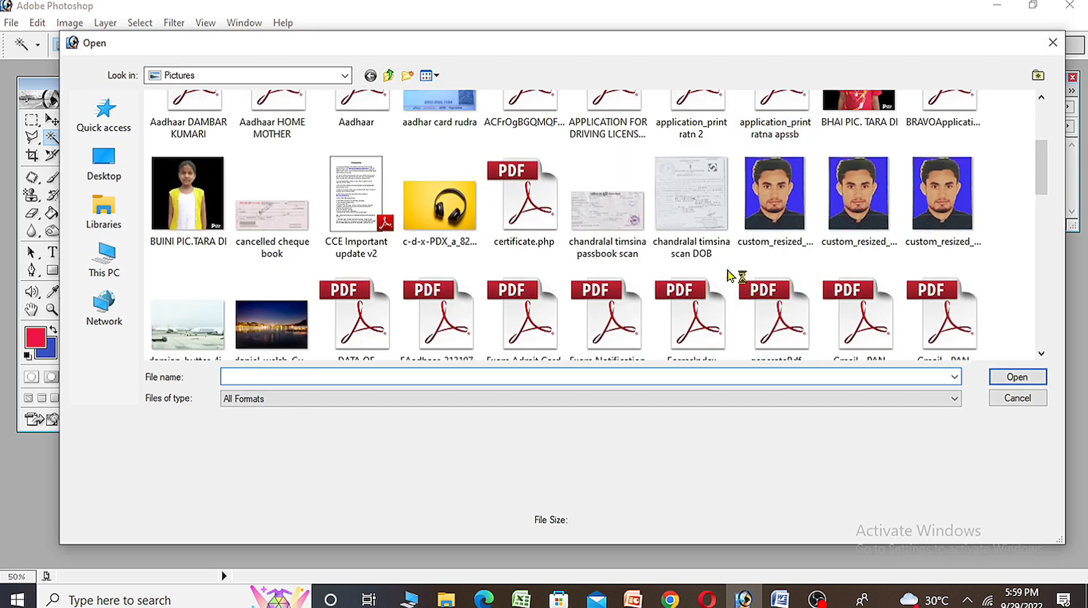
scroll(671, 255, down, 2)
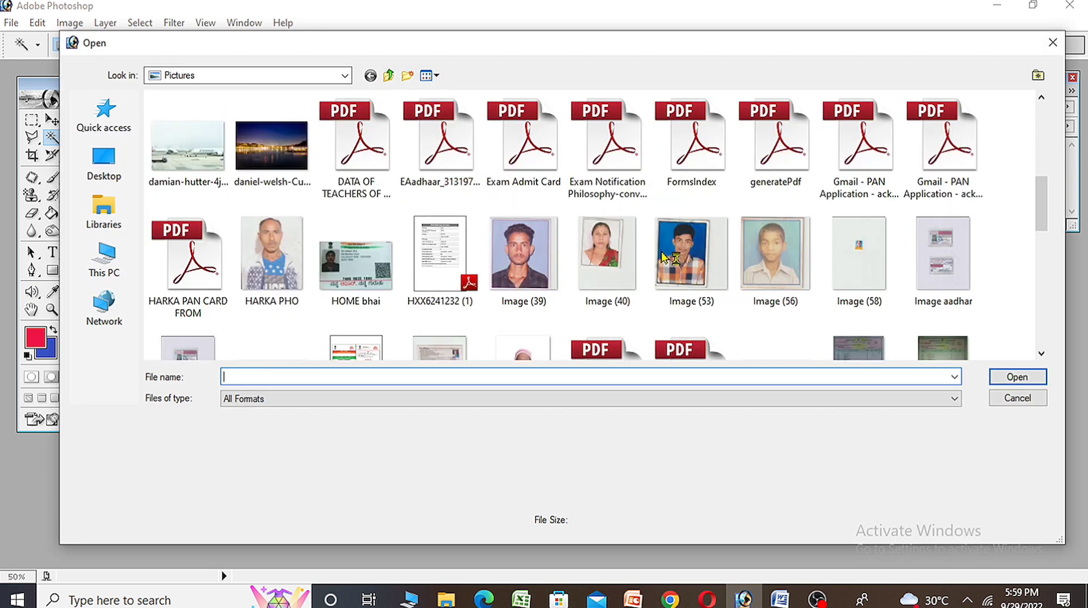
mouse_move(523, 259)
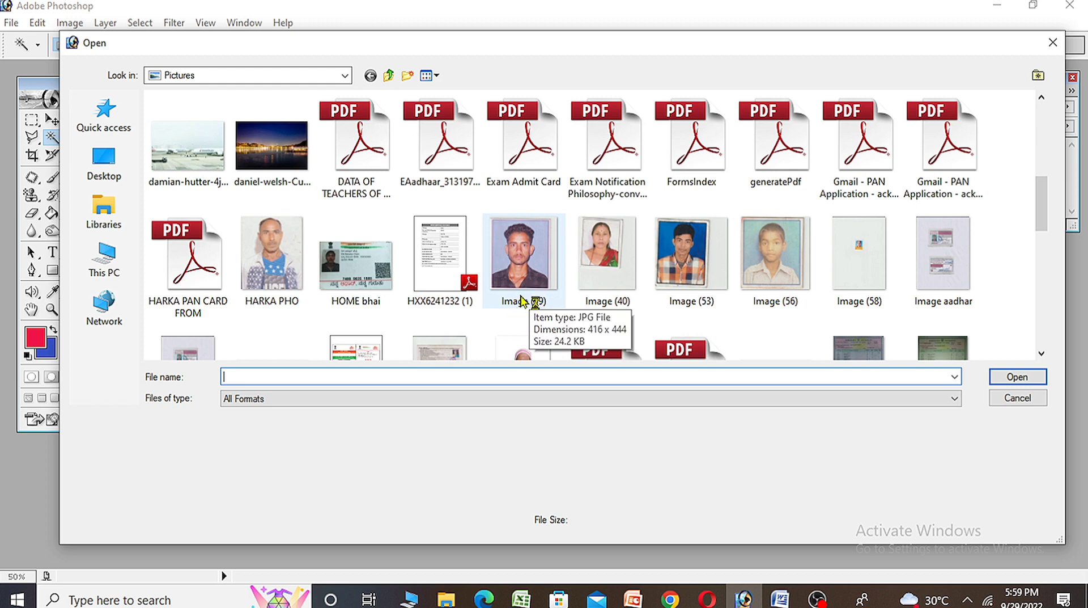
scroll(539, 289, down, 3)
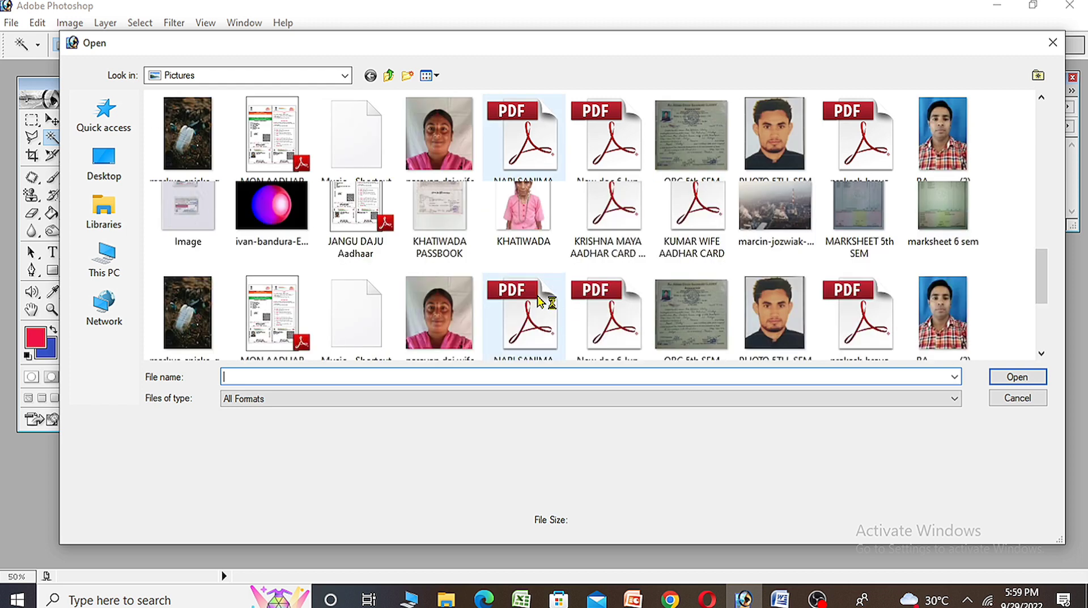
scroll(510, 284, down, 2)
mouse_move(355, 260)
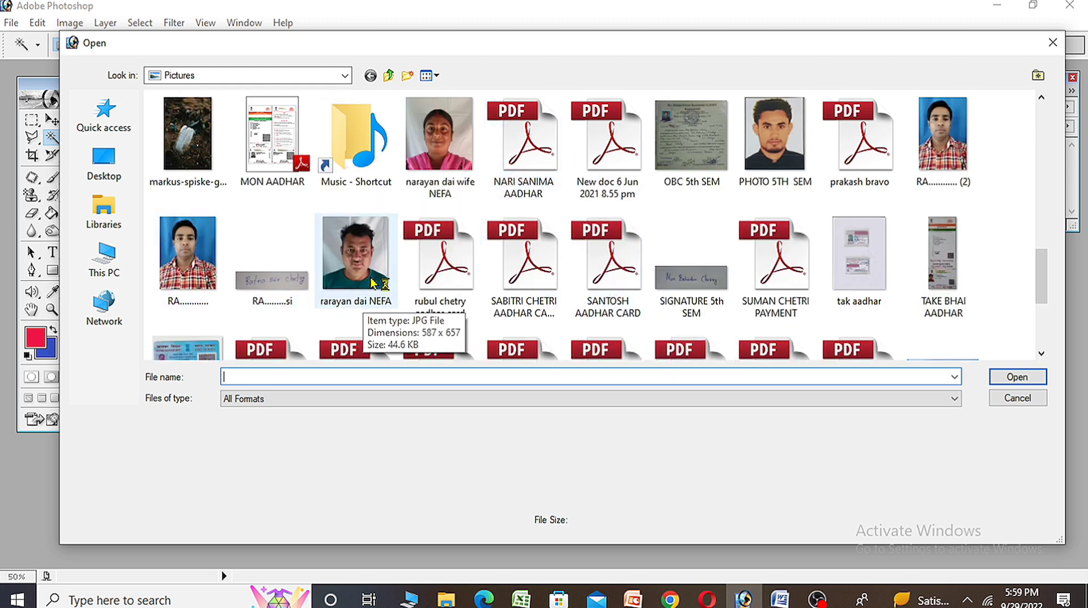
scroll(567, 255, down, 3)
scroll(680, 243, up, 3)
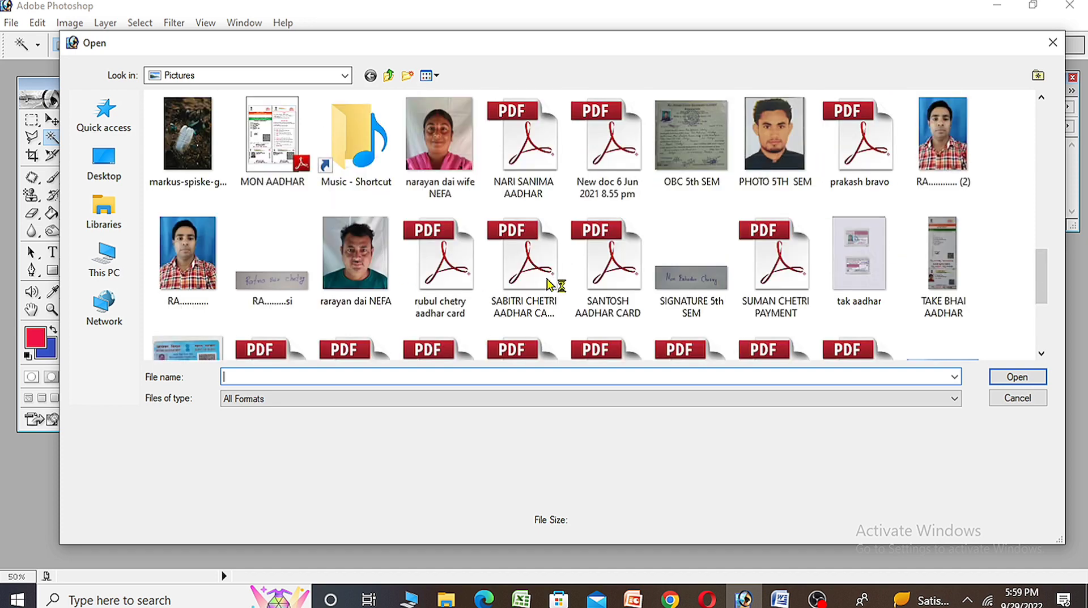
scroll(778, 234, up, 3)
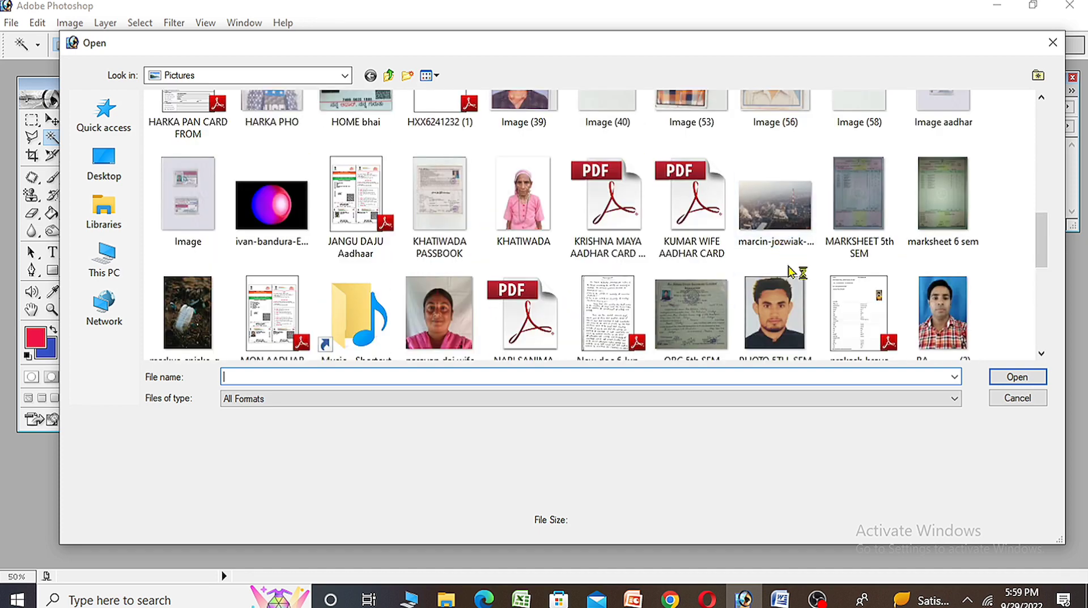
double_click(794, 335)
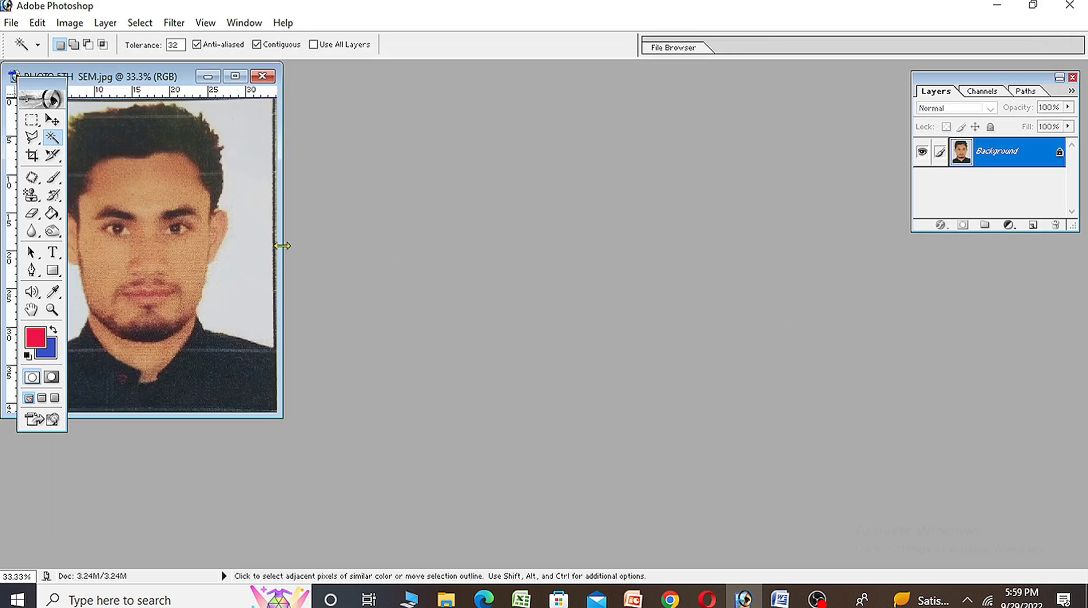
Step: Maximize the PHOTO 5TH SEM.jpg document window to fill the workspace
mouse_move(177, 78)
mouse_down()
mouse_move(588, 121)
mouse_move(397, 112)
mouse_up()
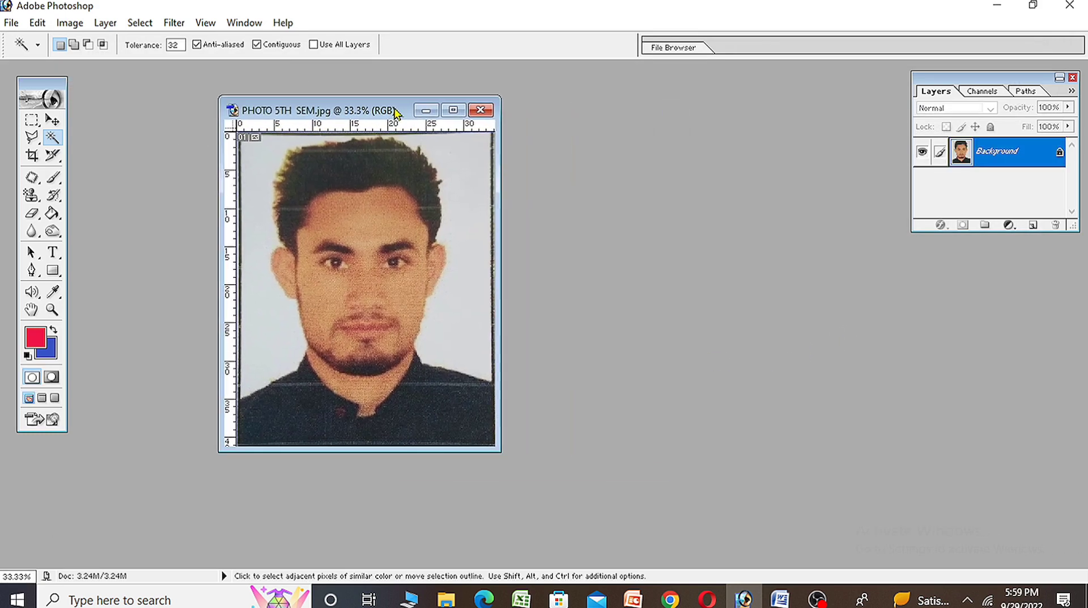
mouse_move(500, 452)
mouse_down()
mouse_move(535, 505)
mouse_move(603, 556)
mouse_up()
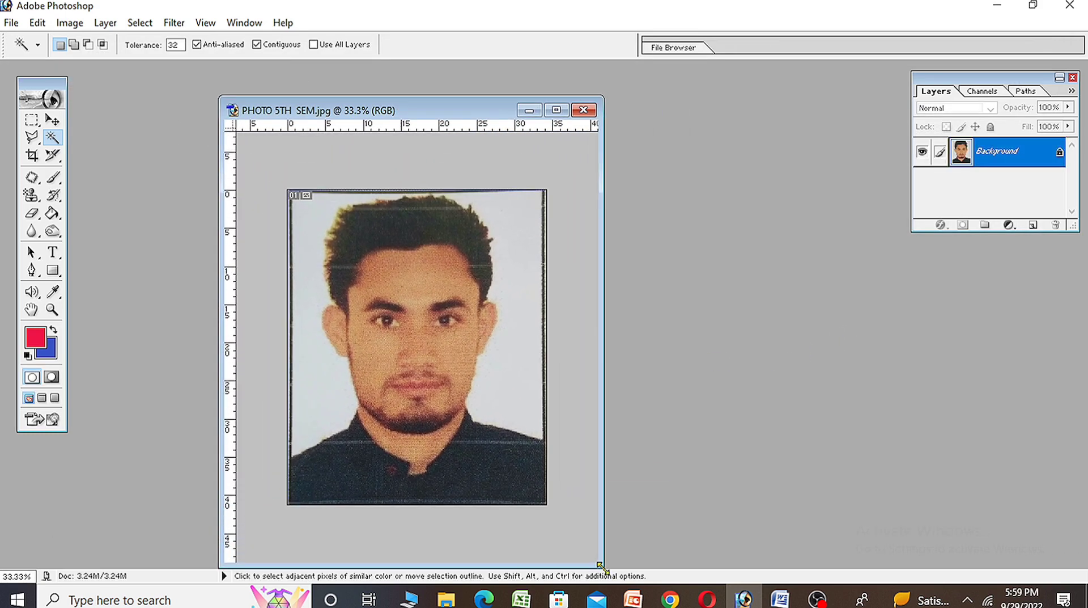
click(553, 111)
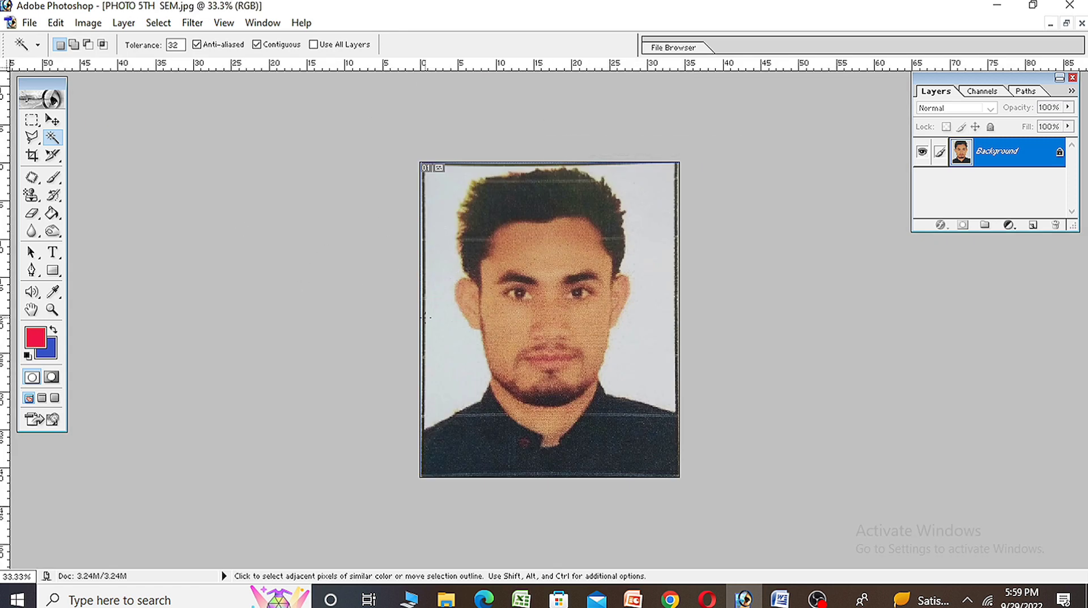
Step: Magic Wand the pale backdrop left and right of the man's head
click(459, 361)
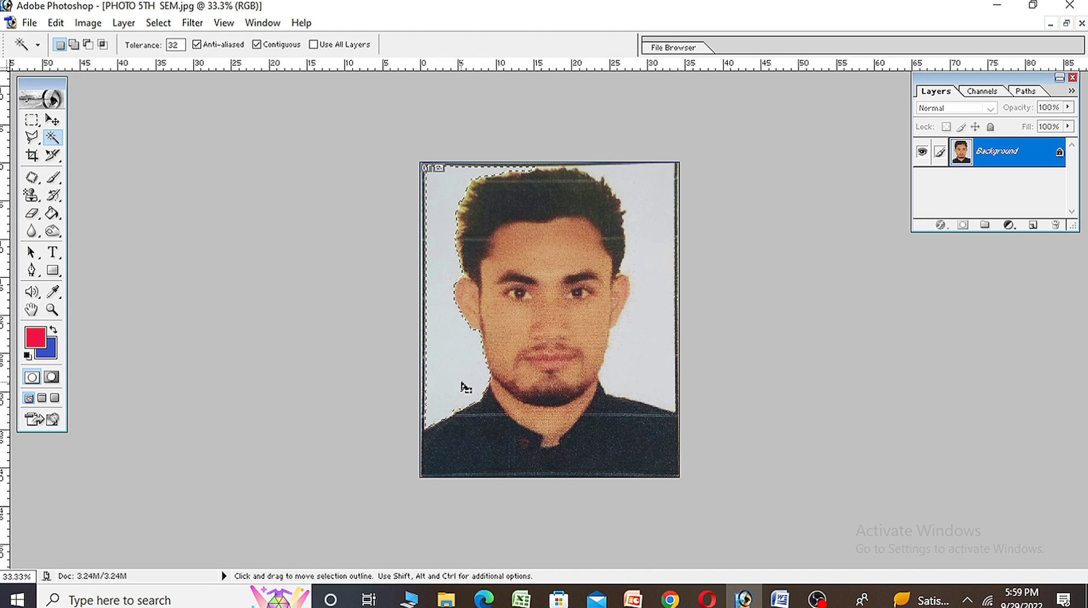
click(647, 362)
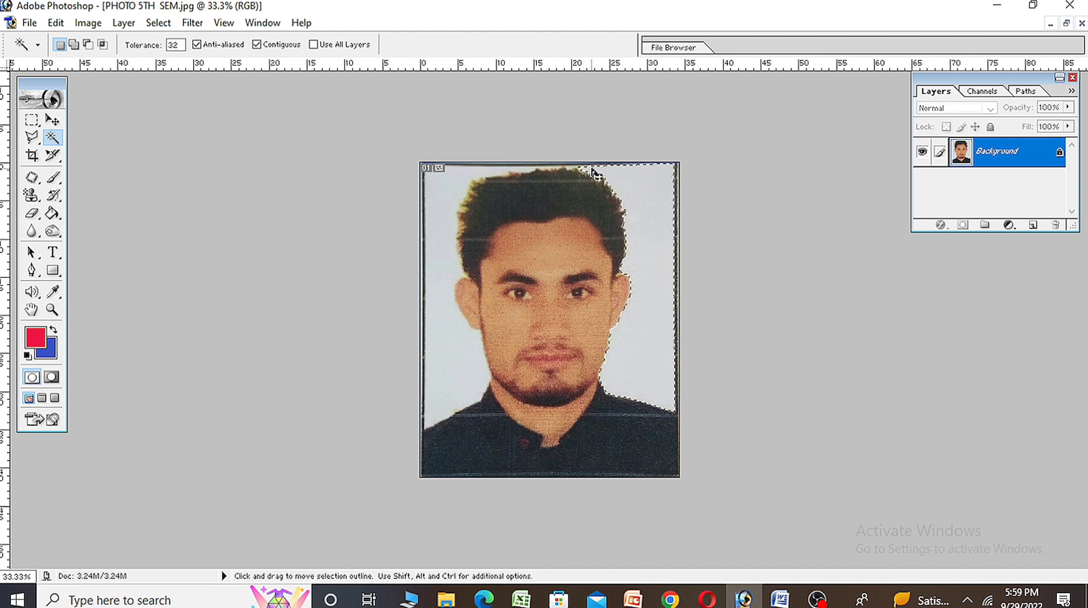
click(445, 176)
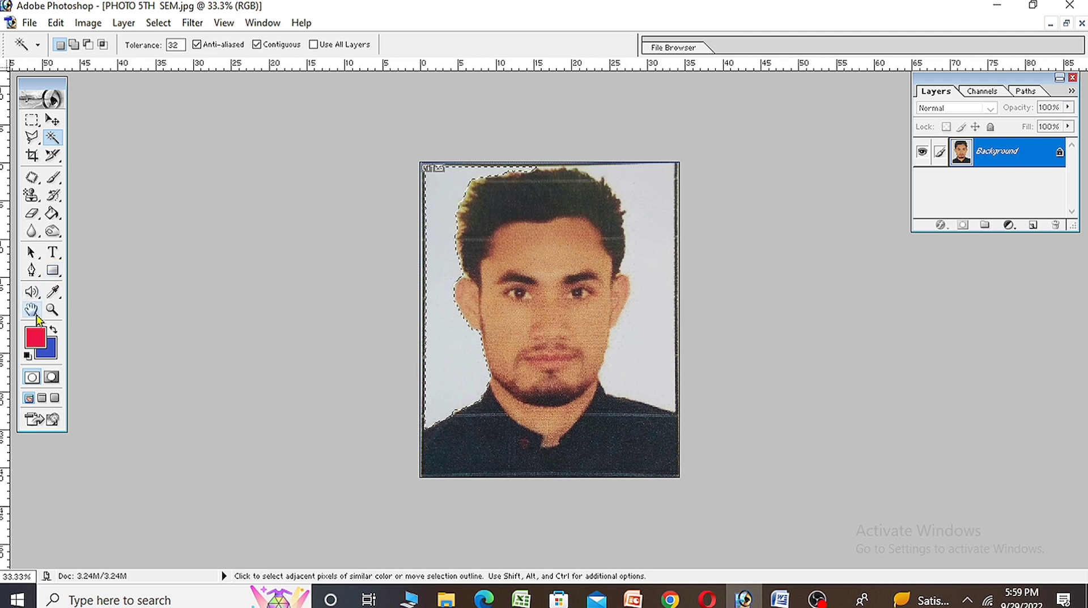
click(35, 338)
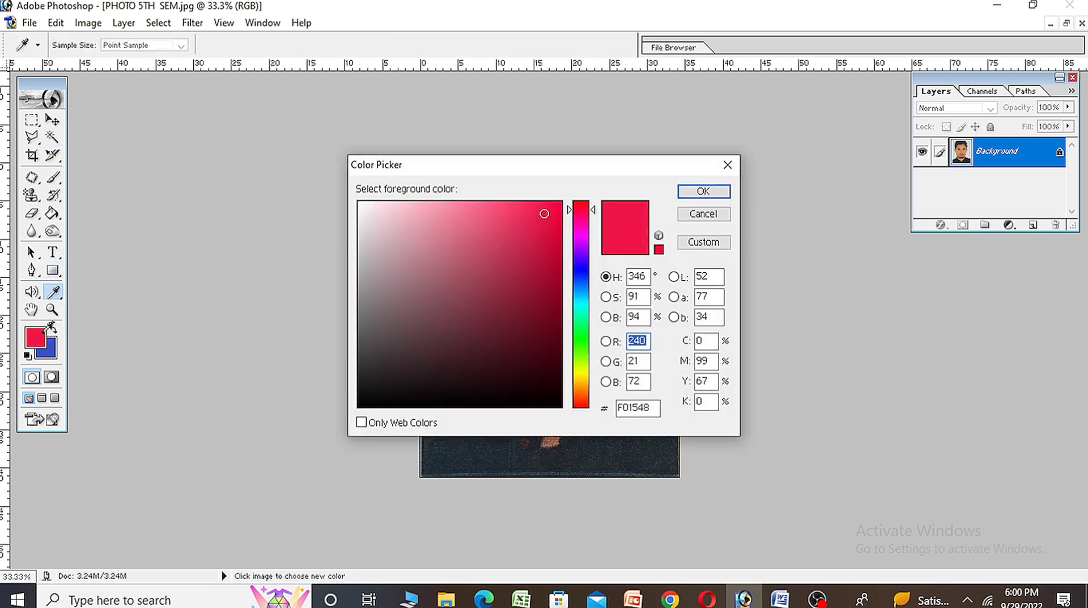
Step: Set the foreground colour to vivid blue 311EE3 in the Color Picker
click(374, 224)
click(505, 240)
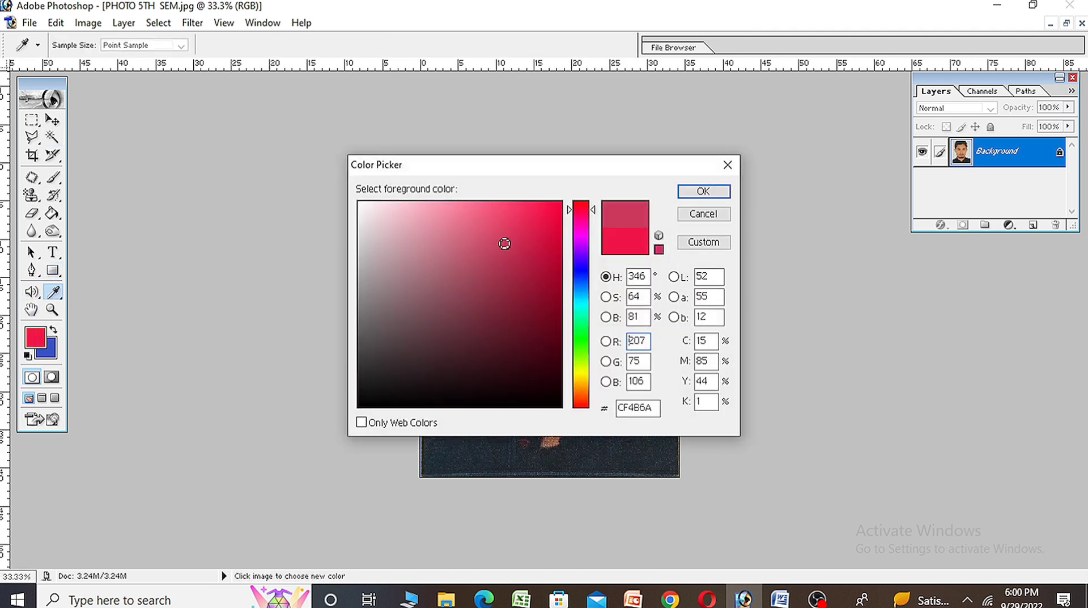
drag(505, 240, 519, 248)
click(586, 267)
click(533, 219)
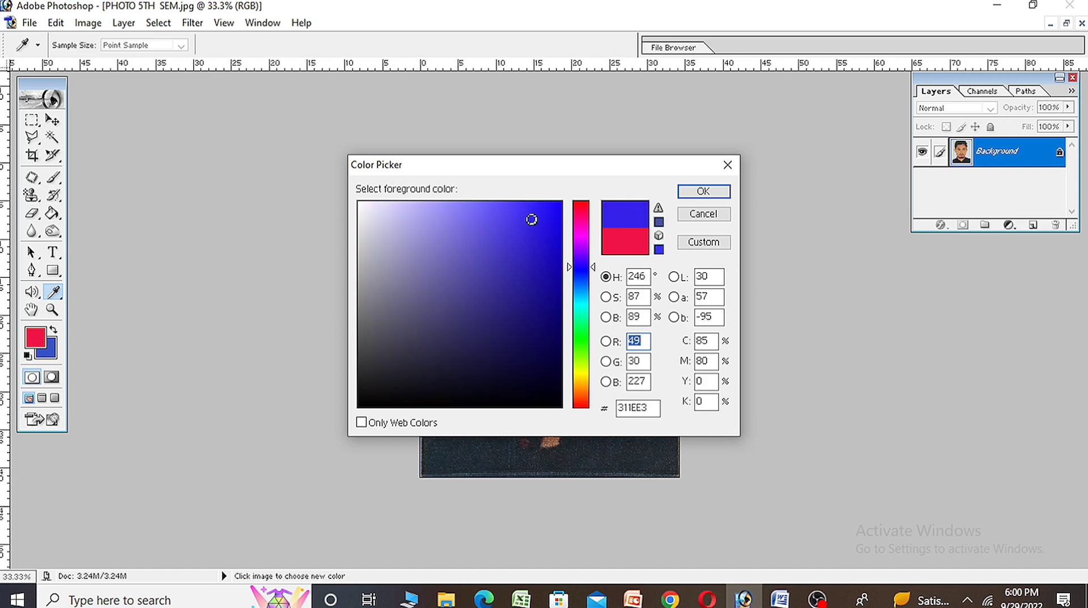
click(711, 195)
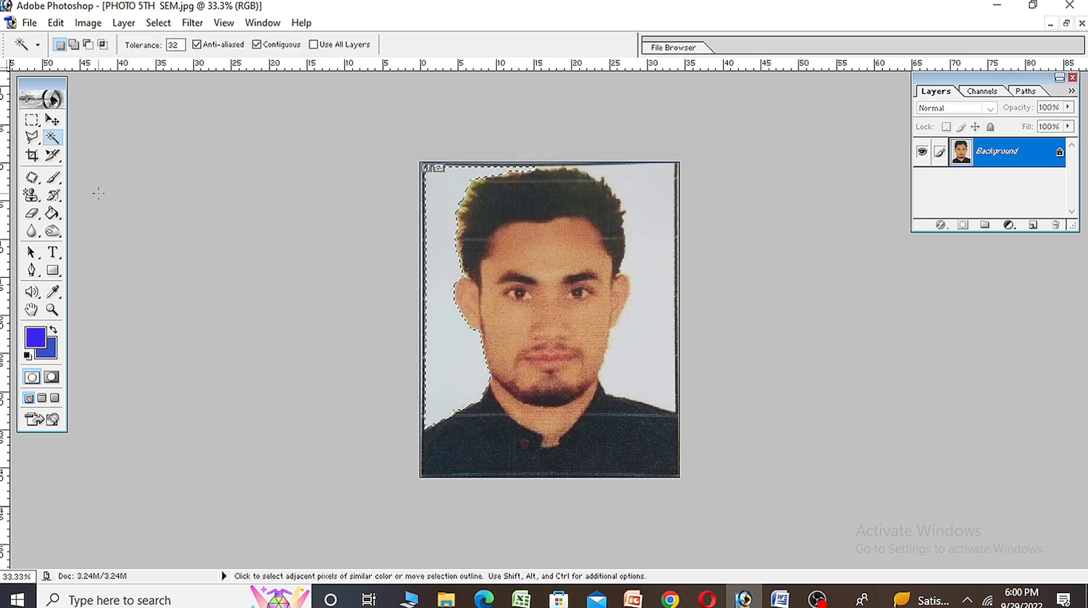
Step: Fill the left and right white backdrop areas with blue, then deselect
click(52, 213)
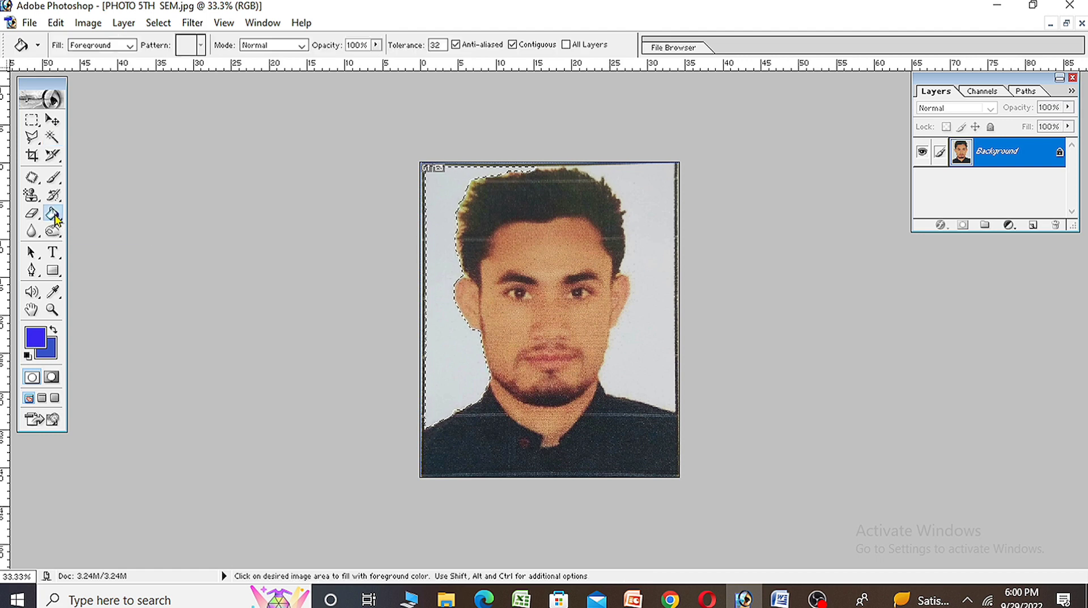
click(447, 366)
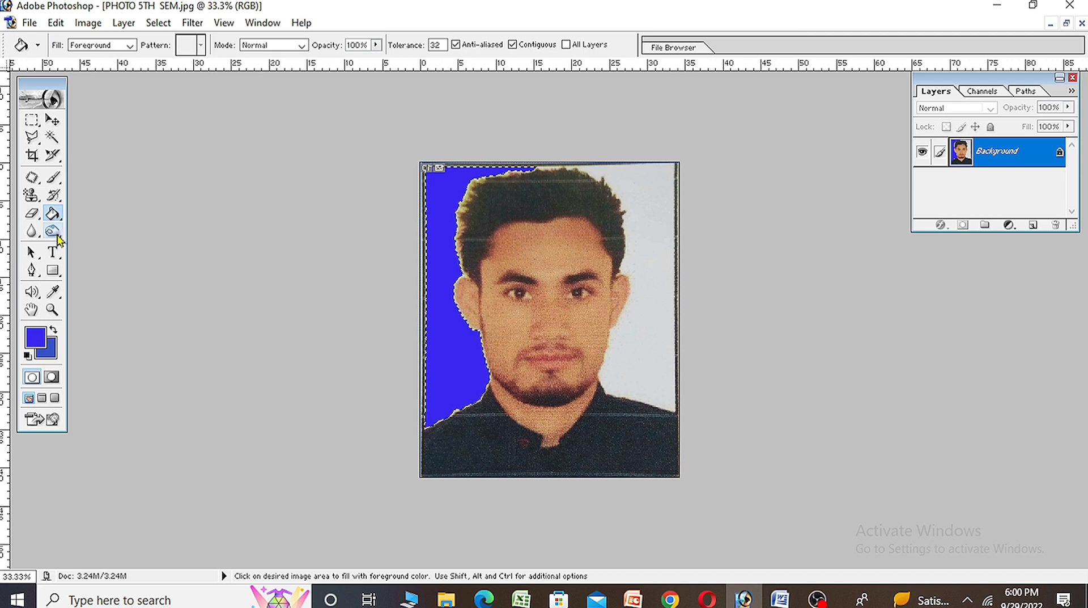
click(52, 139)
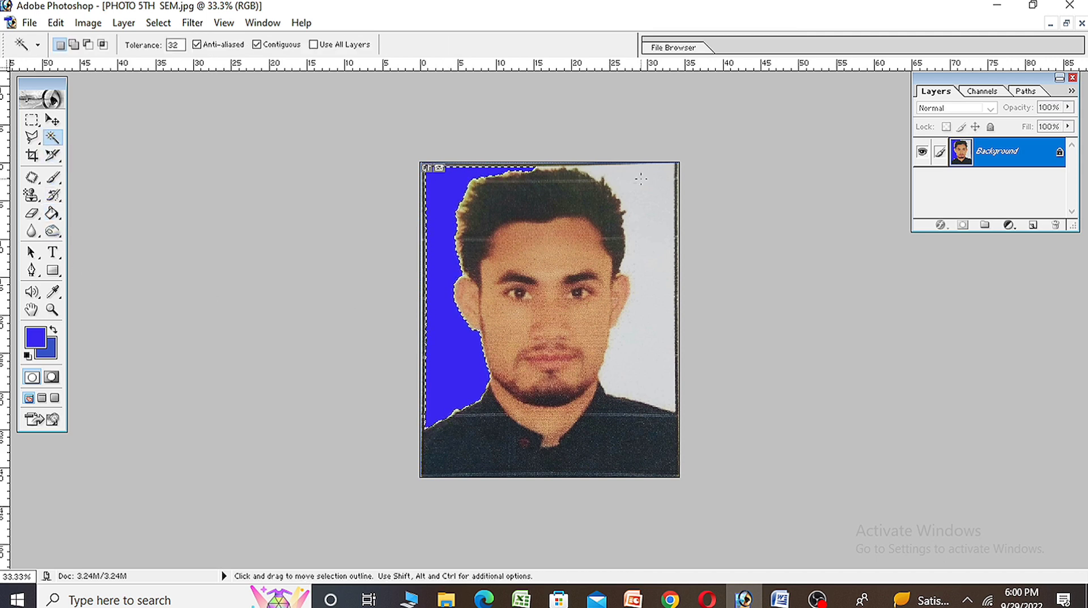
click(658, 259)
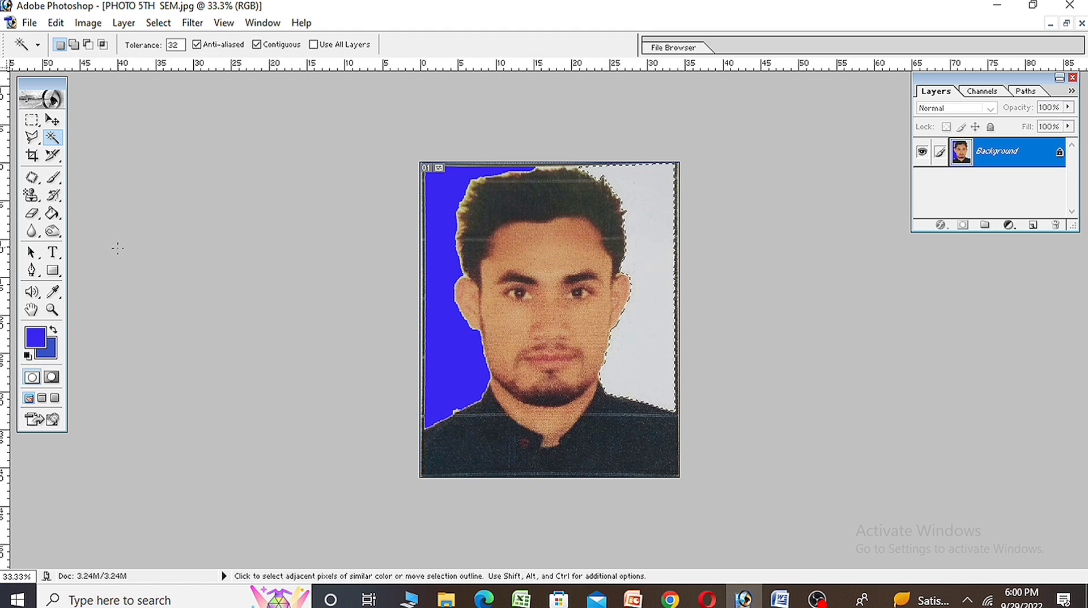
click(53, 214)
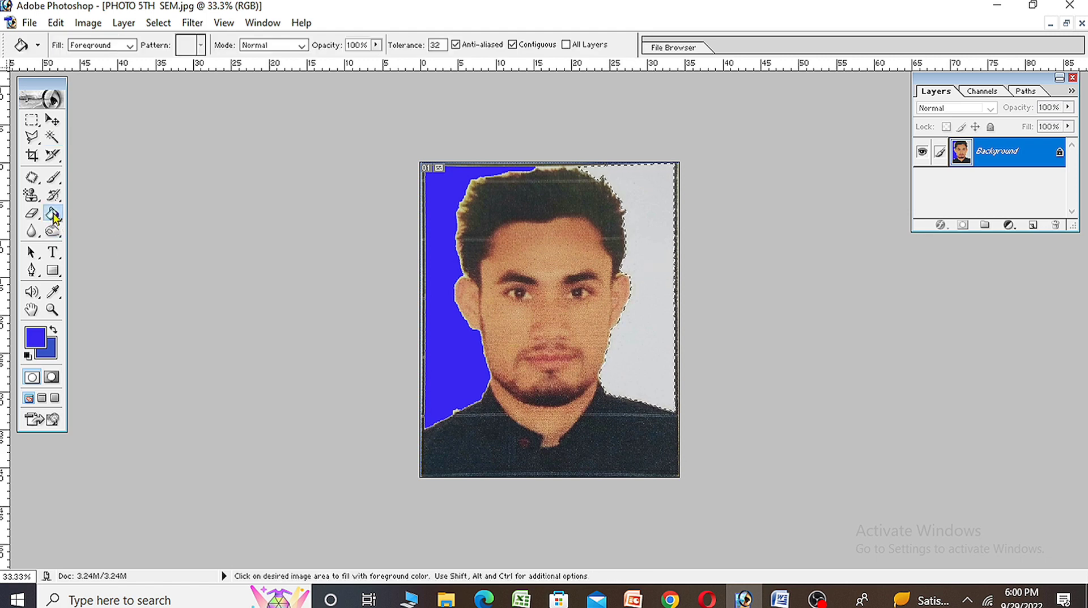
click(644, 224)
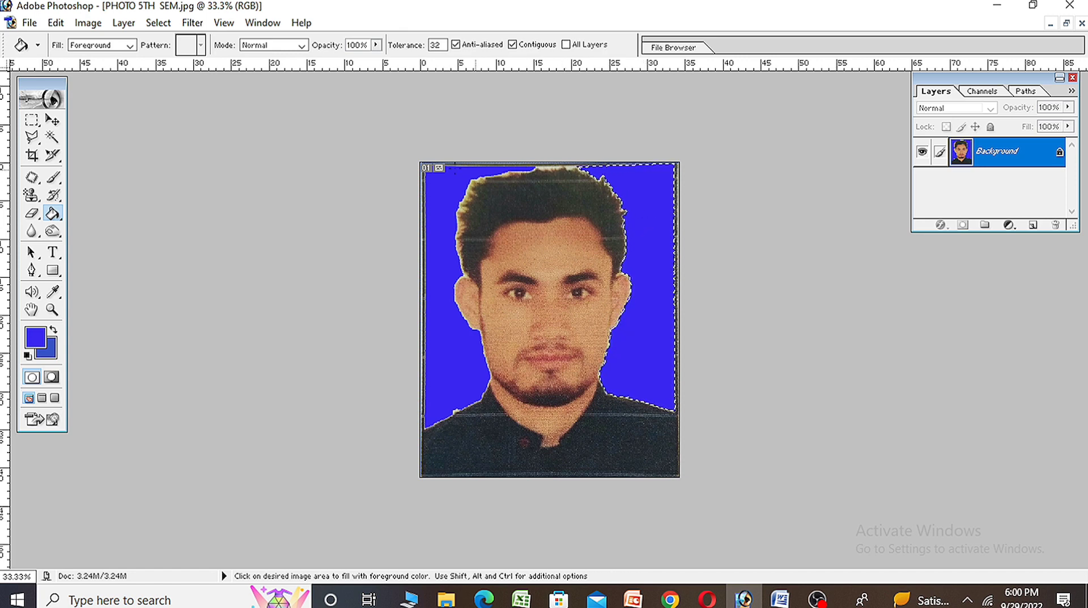
click(52, 137)
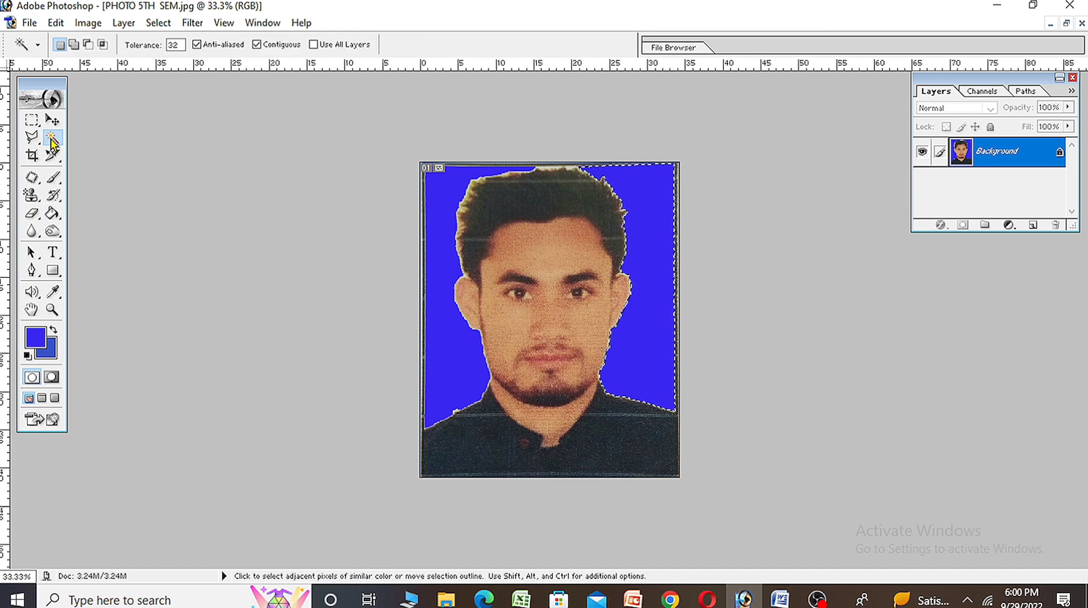
click(217, 217)
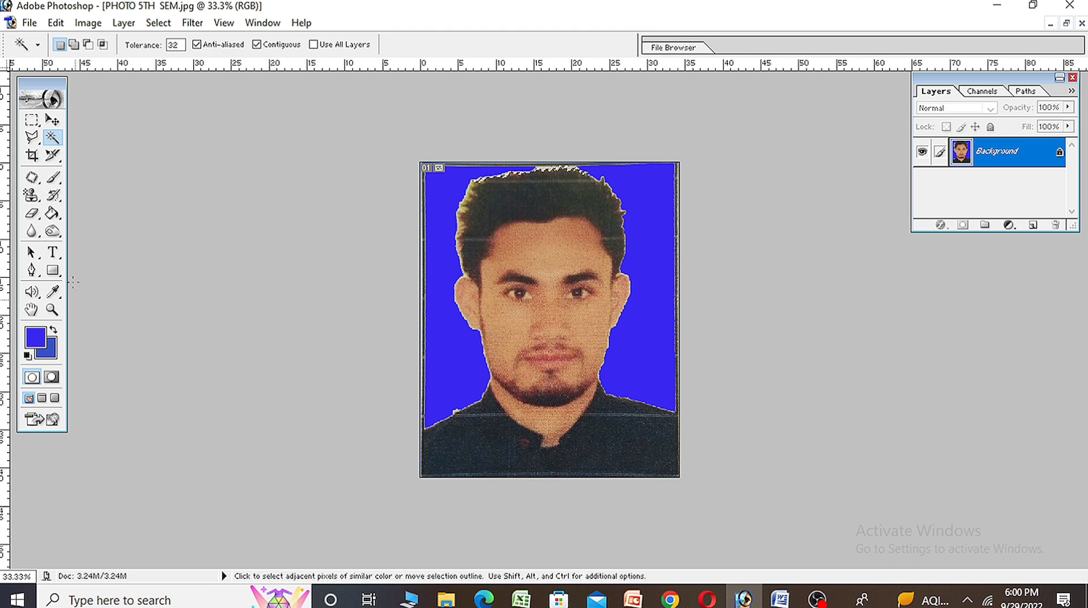
click(53, 214)
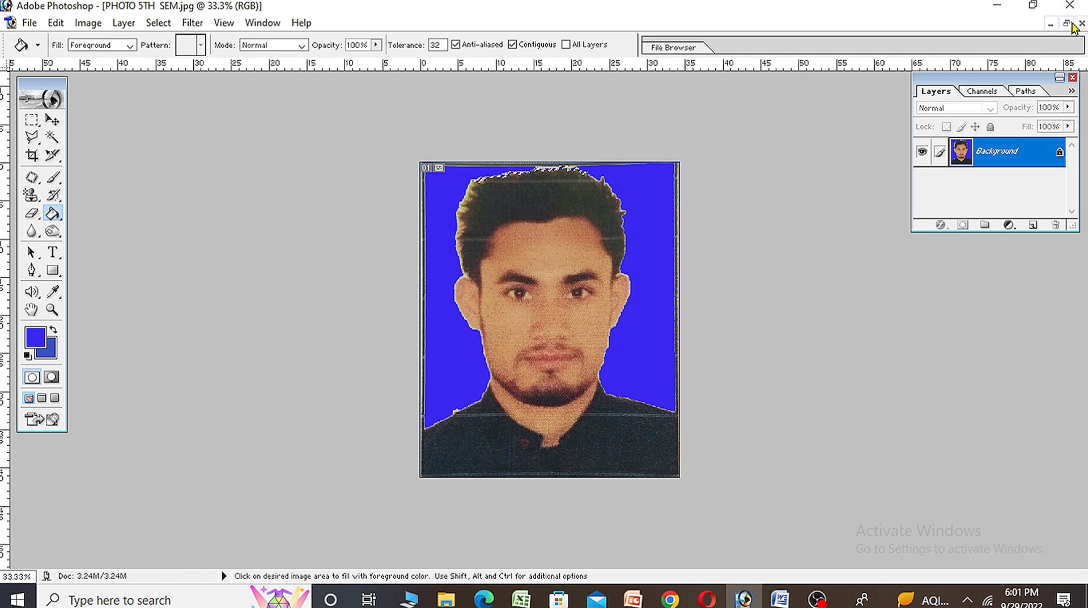
Step: Close the blue-background passport photo without saving
click(1067, 24)
click(583, 110)
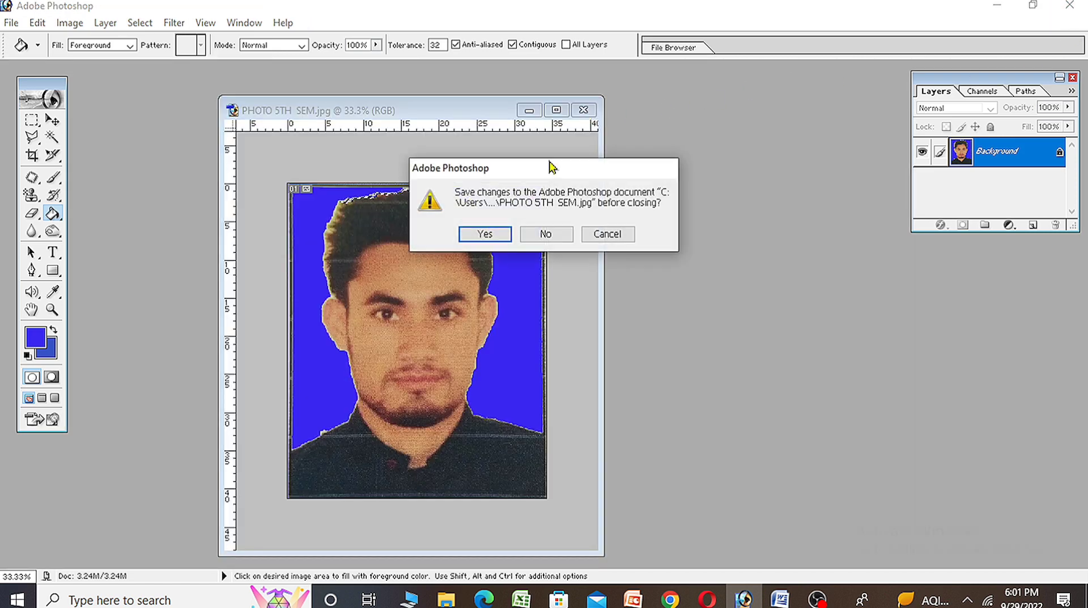
click(547, 234)
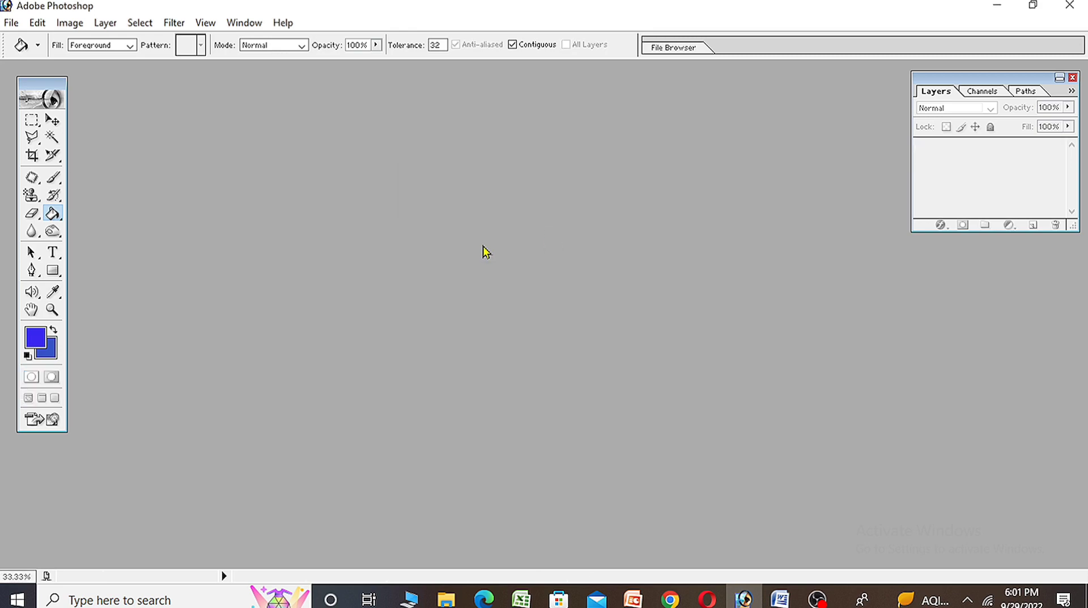
Step: Open IMG-20180226-WA0145.jpg from the all photos folder on Local Disk (D:)
double_click(281, 229)
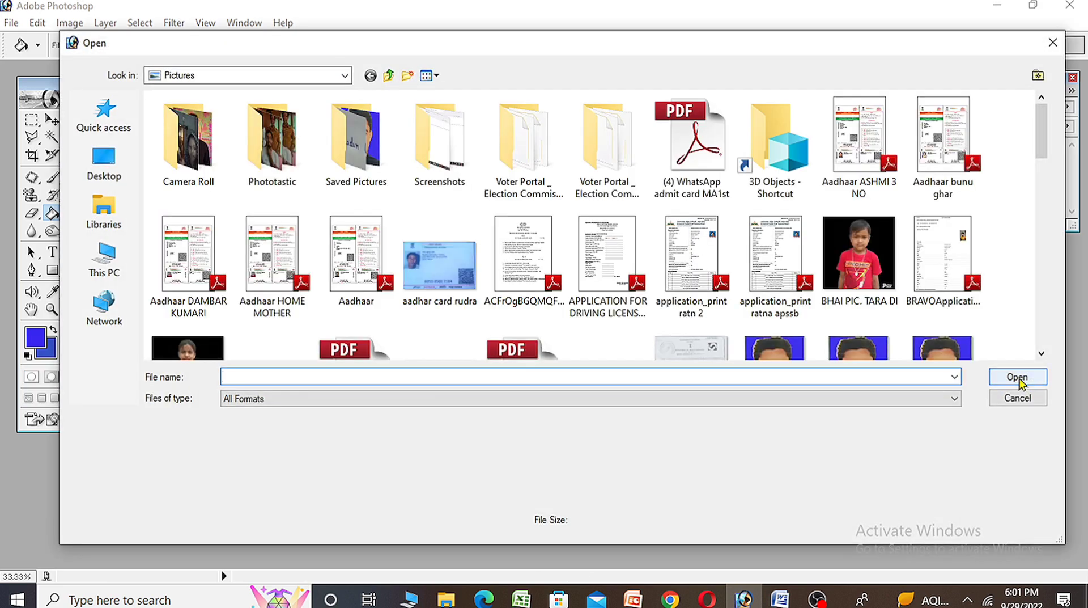
scroll(445, 241, down, 10)
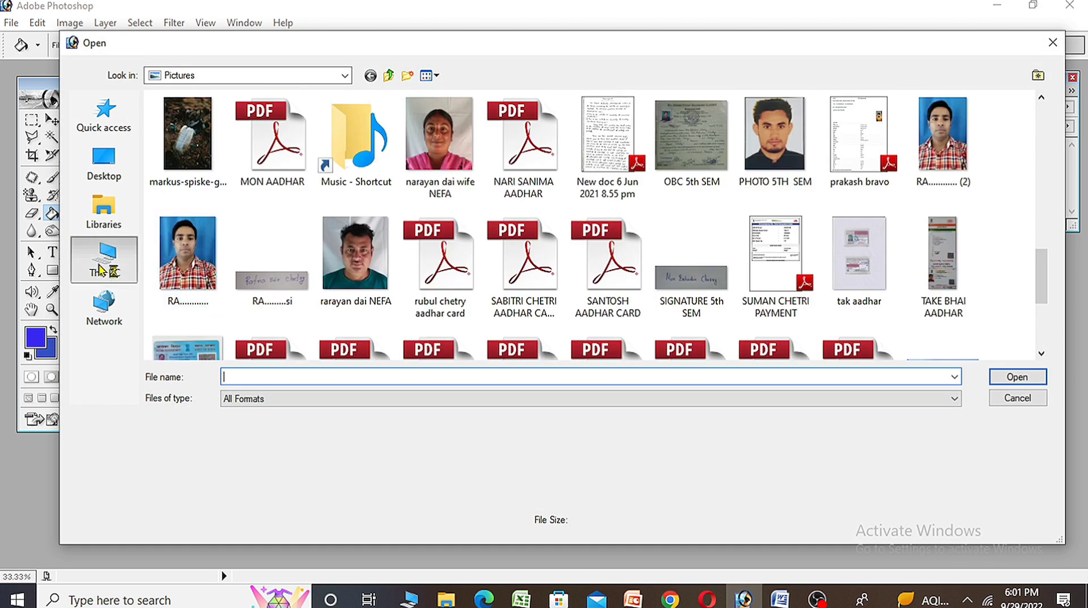
click(103, 258)
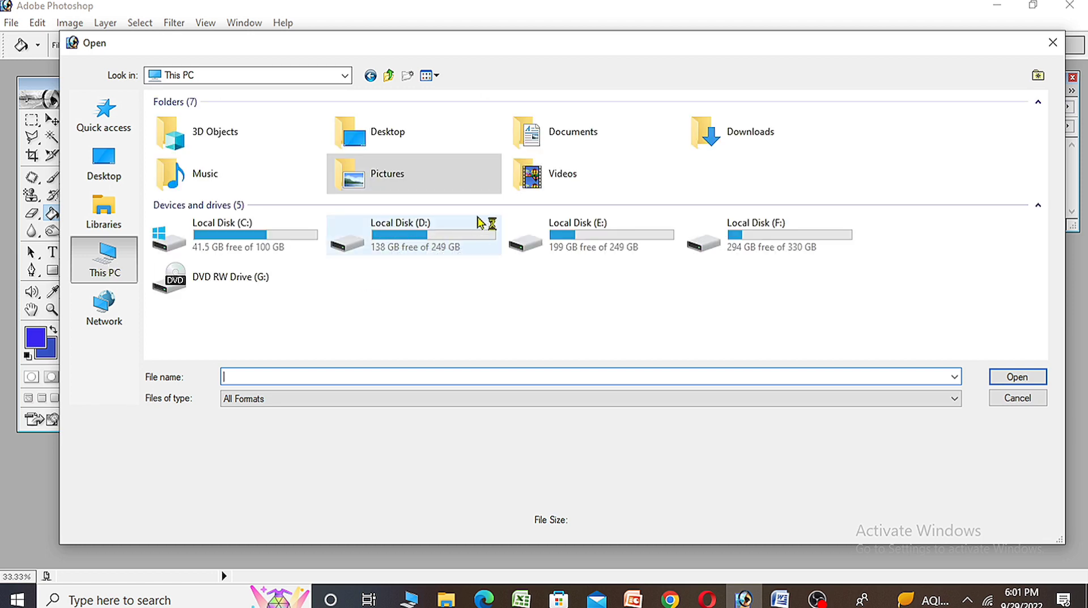
double_click(445, 244)
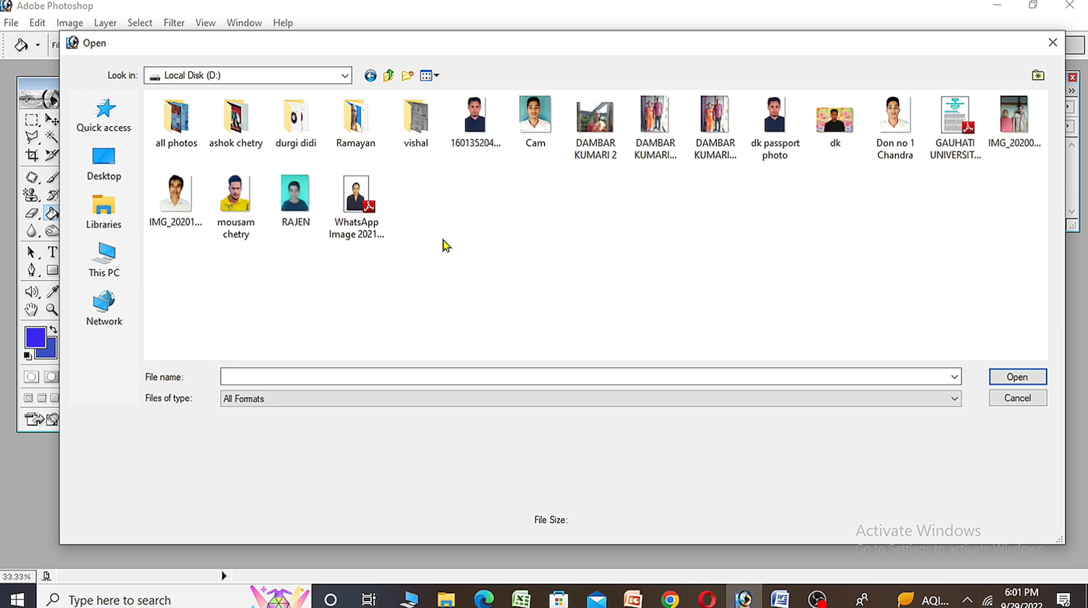
double_click(176, 119)
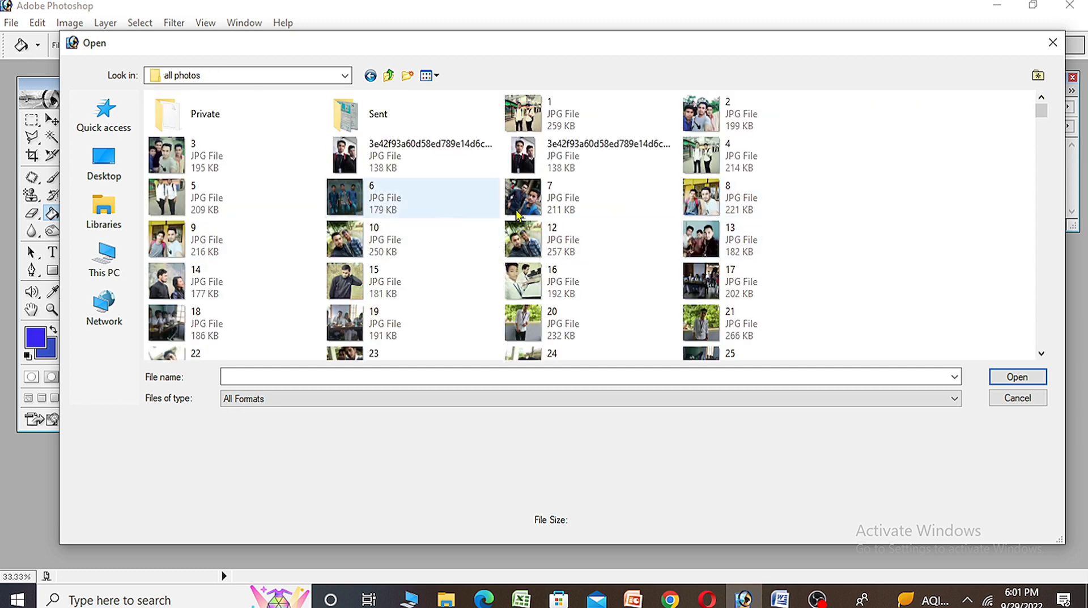
scroll(440, 227, down, 3)
scroll(370, 251, down, 2)
scroll(448, 255, down, 2)
scroll(448, 255, down, 5)
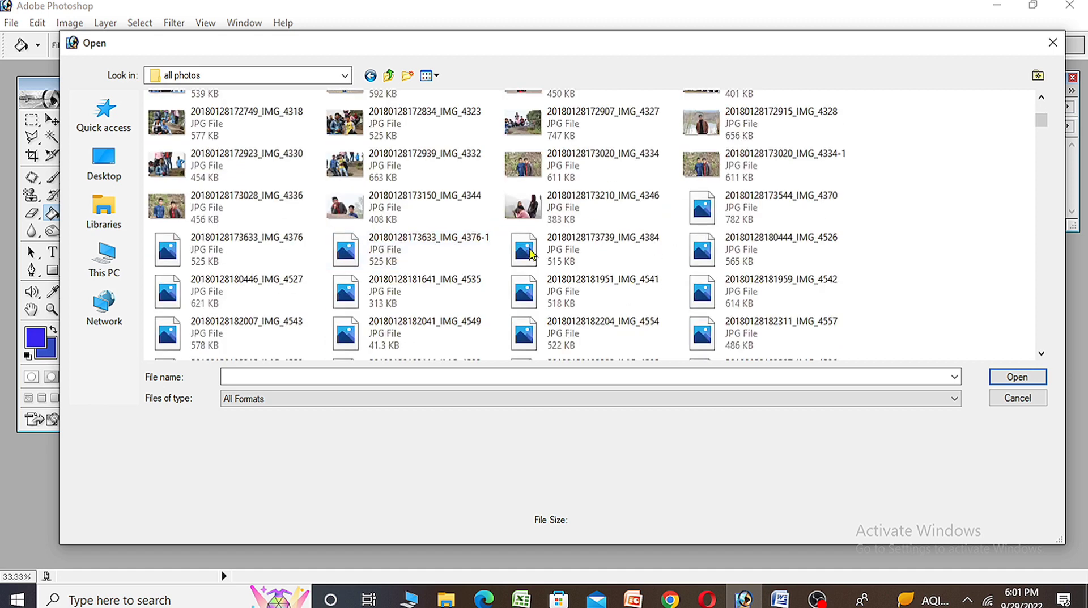
scroll(632, 286, down, 5)
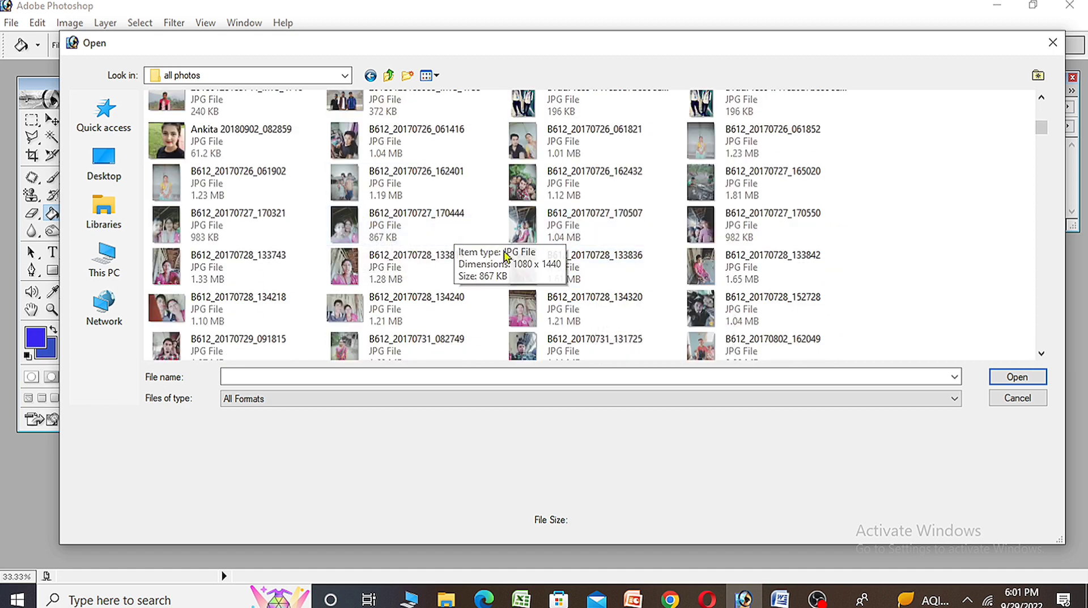
scroll(590, 272, down, 2)
scroll(588, 268, down, 5)
scroll(589, 269, down, 5)
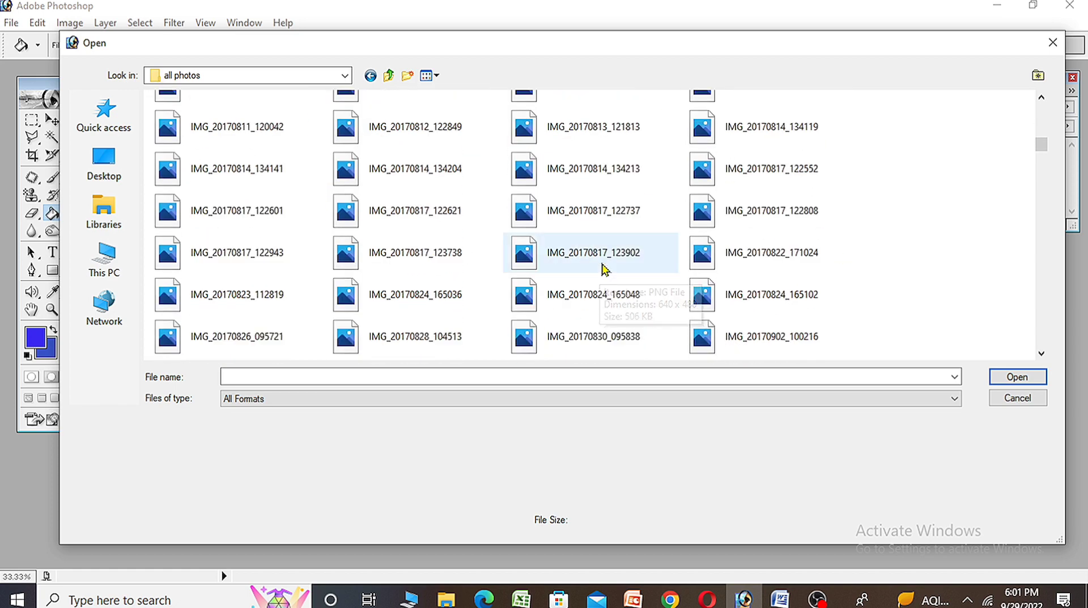
scroll(604, 271, down, 5)
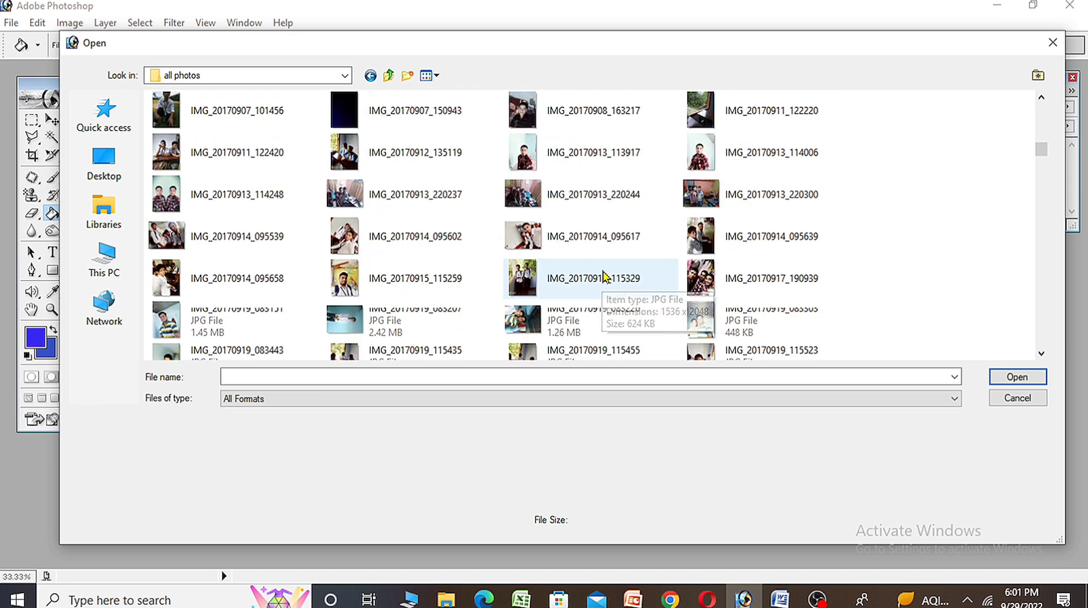
scroll(457, 290, down, 5)
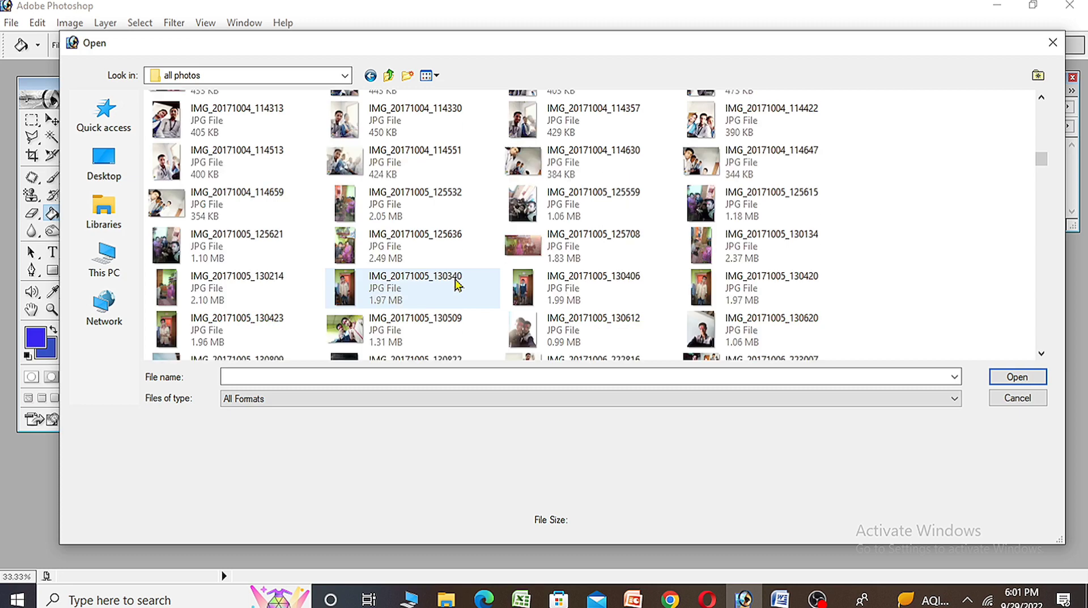
scroll(457, 291, down, 10)
scroll(456, 290, down, 5)
scroll(777, 275, down, 5)
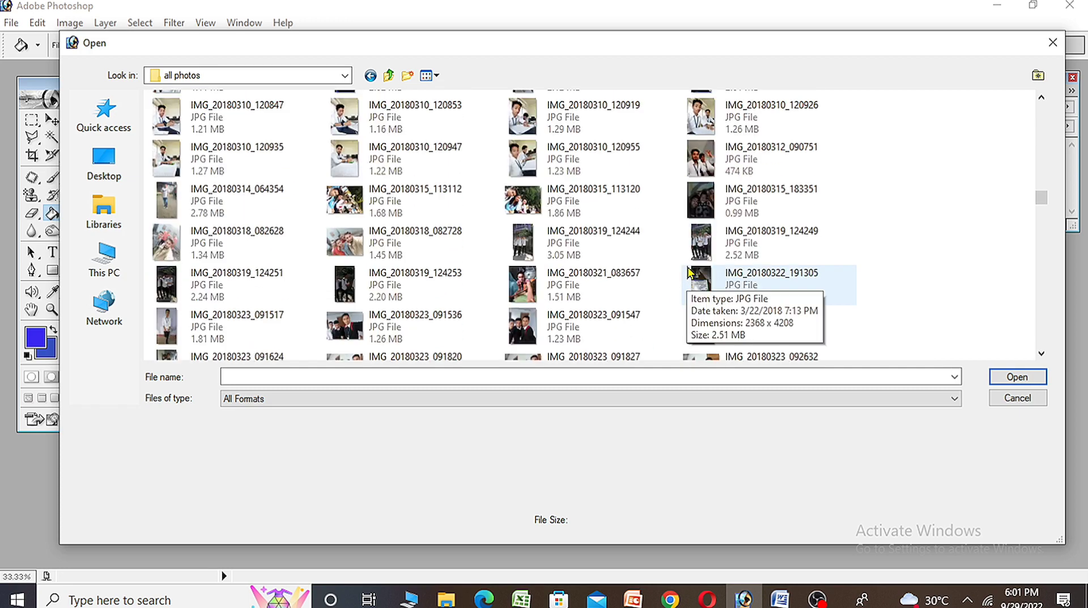
scroll(680, 275, down, 5)
scroll(533, 277, down, 5)
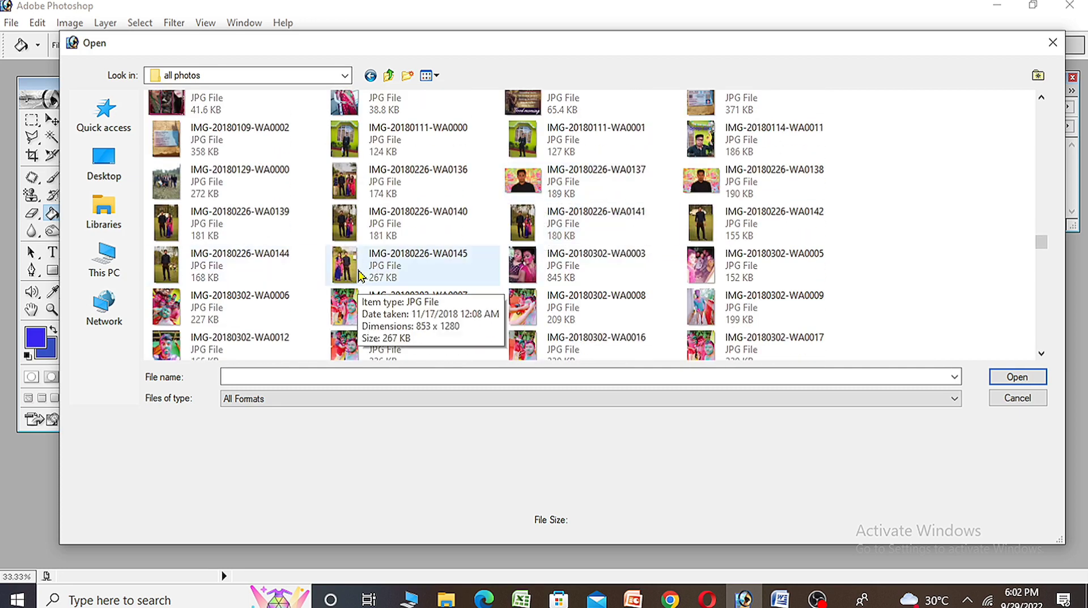
double_click(340, 264)
Step: Maximize the couple photo's window and zoom to 48.8% so it fills the height
drag(156, 79, 455, 110)
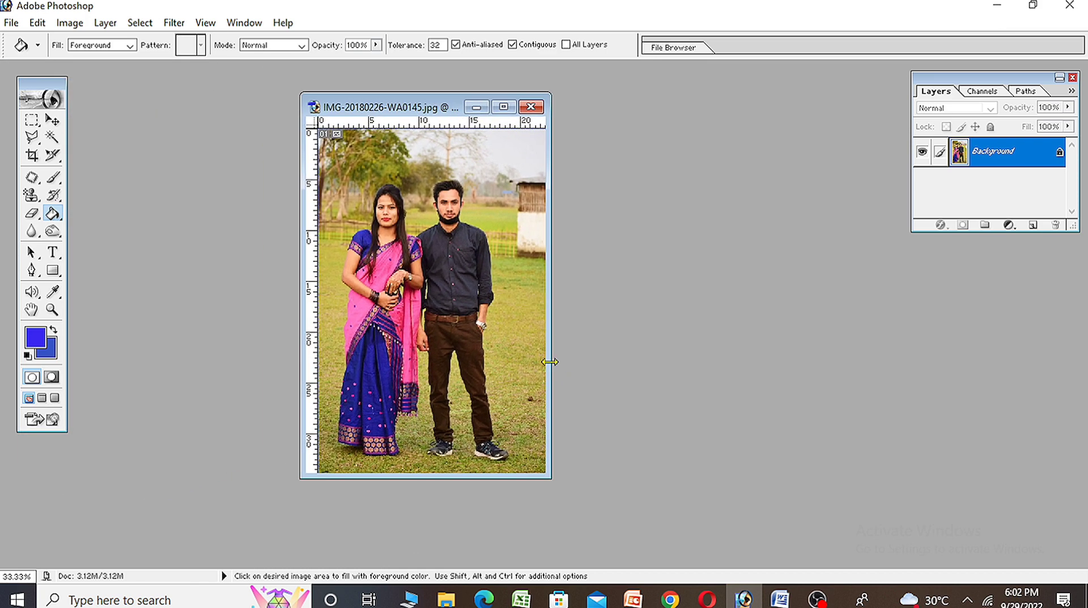
drag(549, 362, 688, 415)
drag(533, 477, 532, 554)
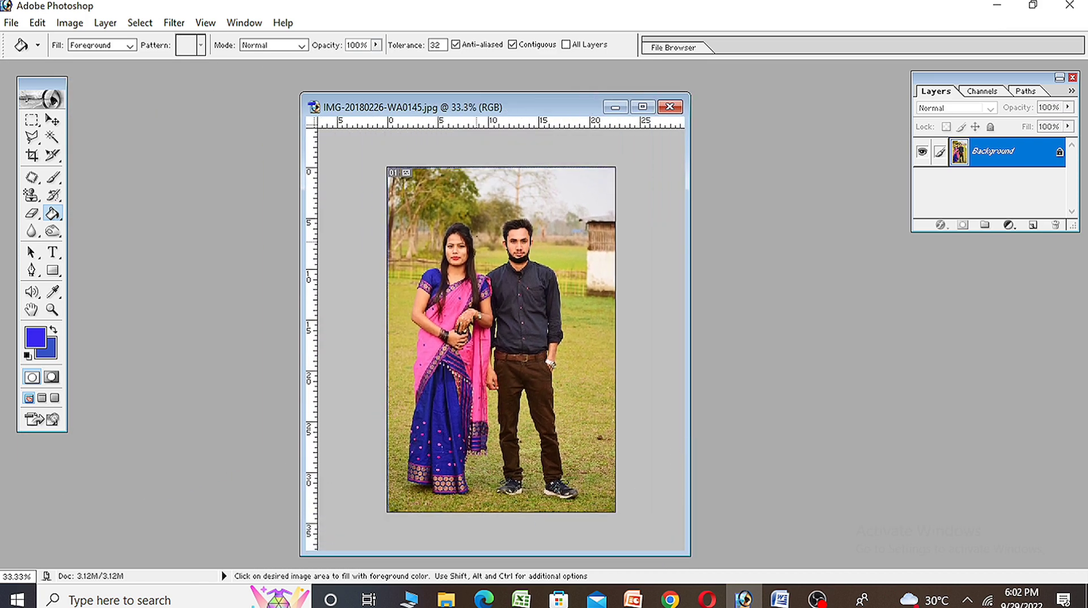
click(642, 107)
key(ctrl+0)
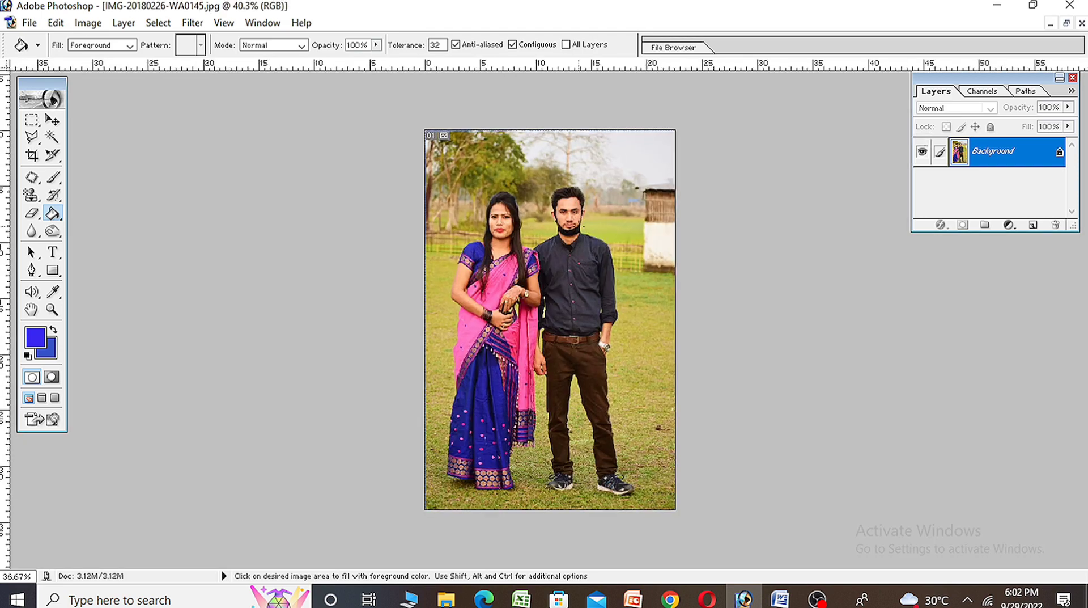
key(ctrl+0)
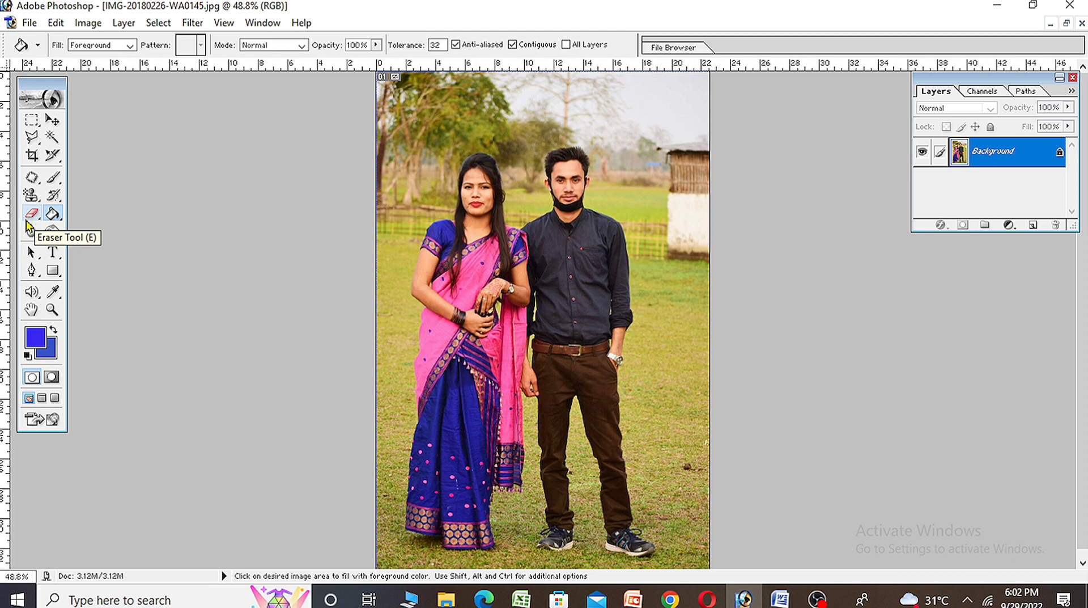
Step: Erase the trees and sky to blue, then enlarge the eraser to 57 px
click(32, 214)
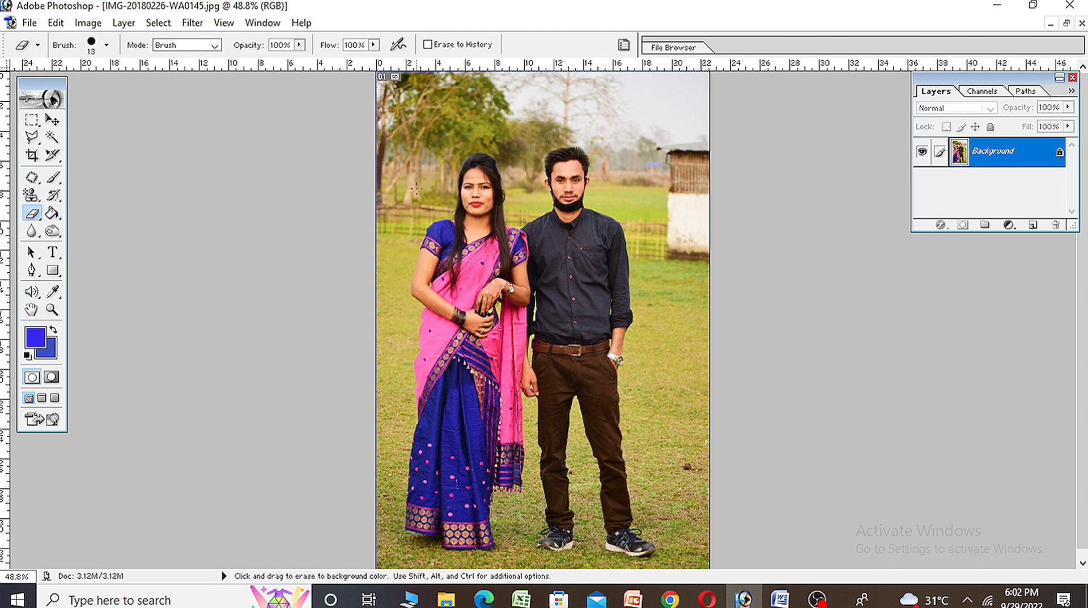
mouse_move(422, 167)
mouse_down()
mouse_move(488, 122)
mouse_move(455, 129)
mouse_up()
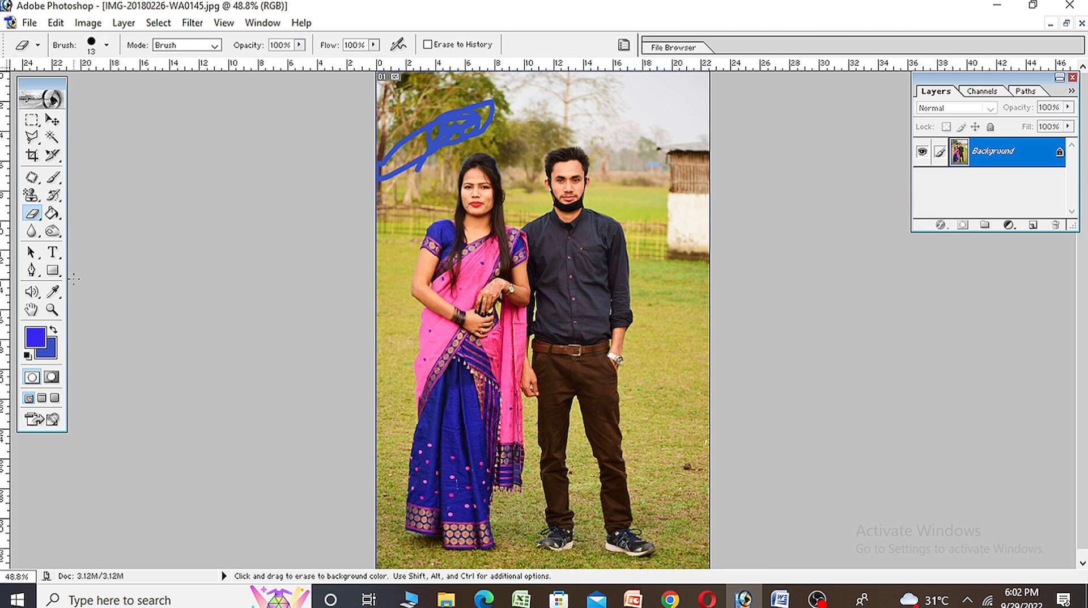
drag(404, 117, 683, 148)
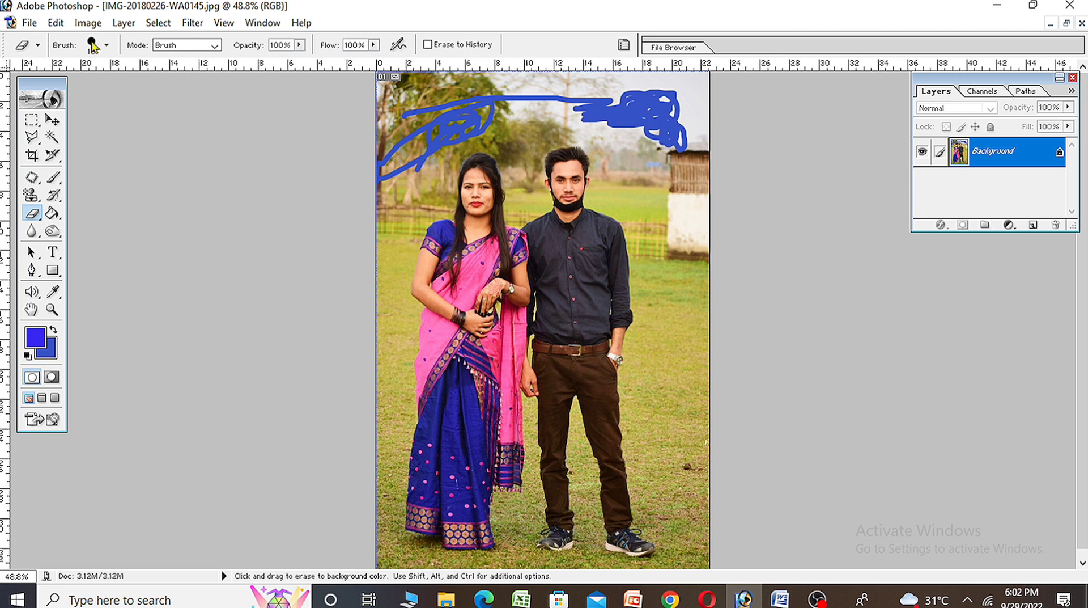
click(92, 45)
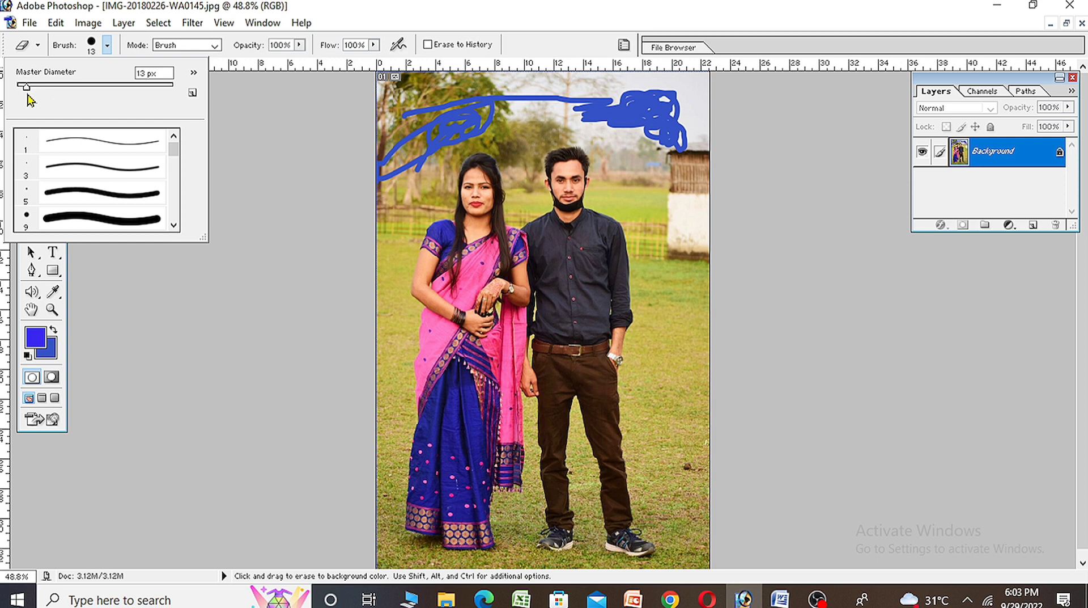
drag(27, 88, 62, 93)
click(233, 170)
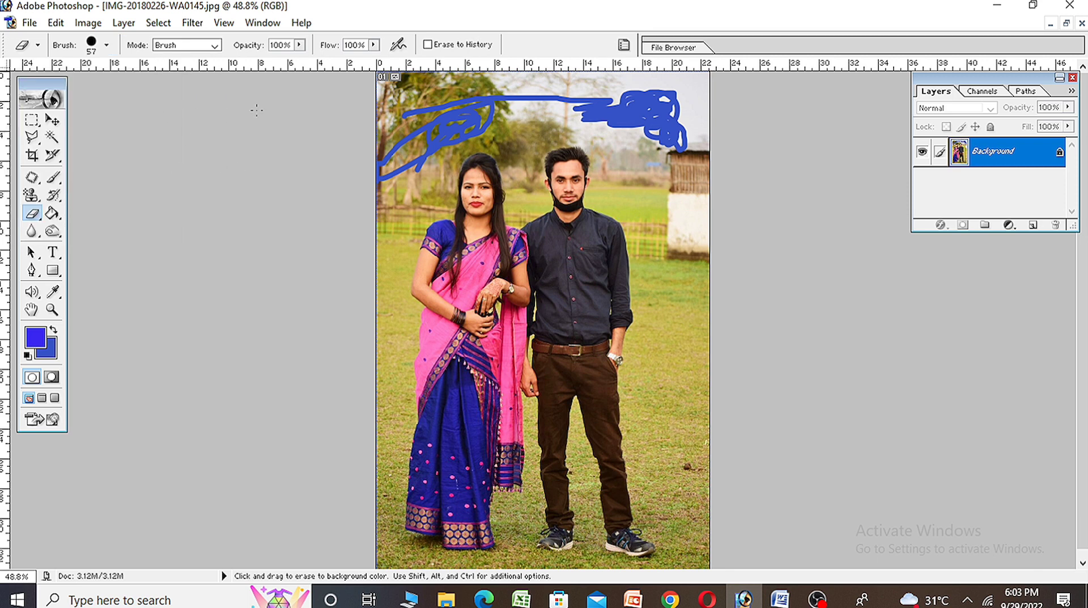
Step: Erase the top band and the background beside the man's head and arm to blue
drag(542, 115, 482, 90)
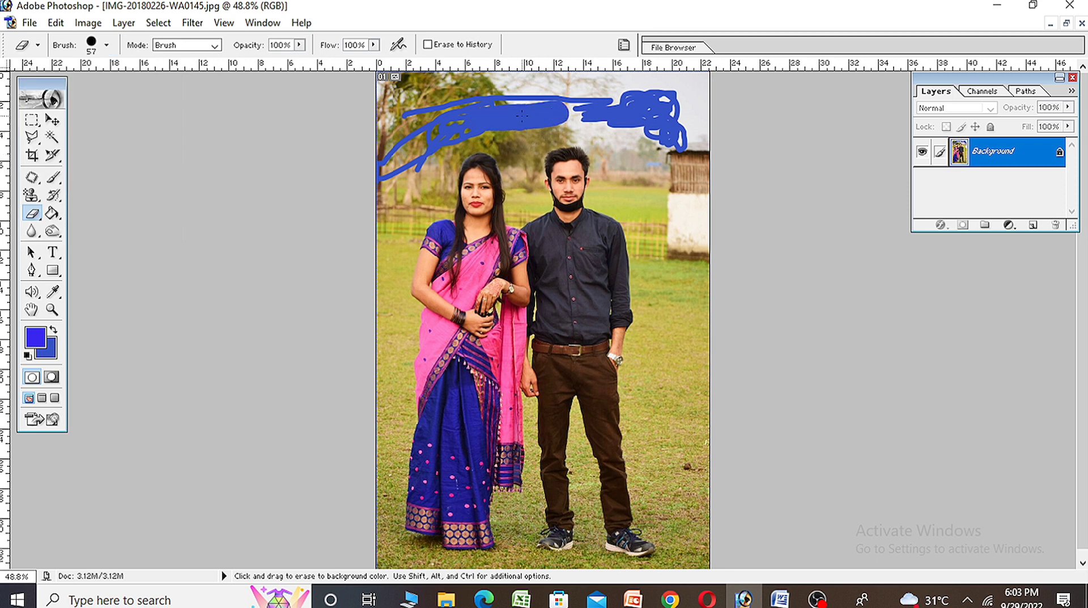
mouse_move(414, 94)
mouse_down()
mouse_move(652, 81)
mouse_move(669, 139)
mouse_move(610, 159)
mouse_up()
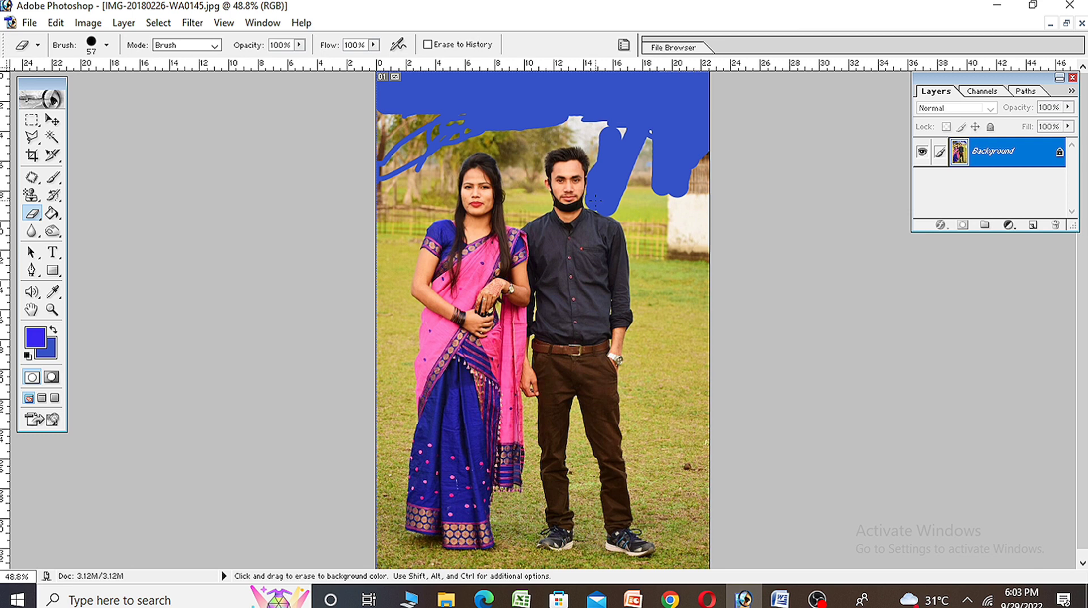
drag(617, 197, 647, 266)
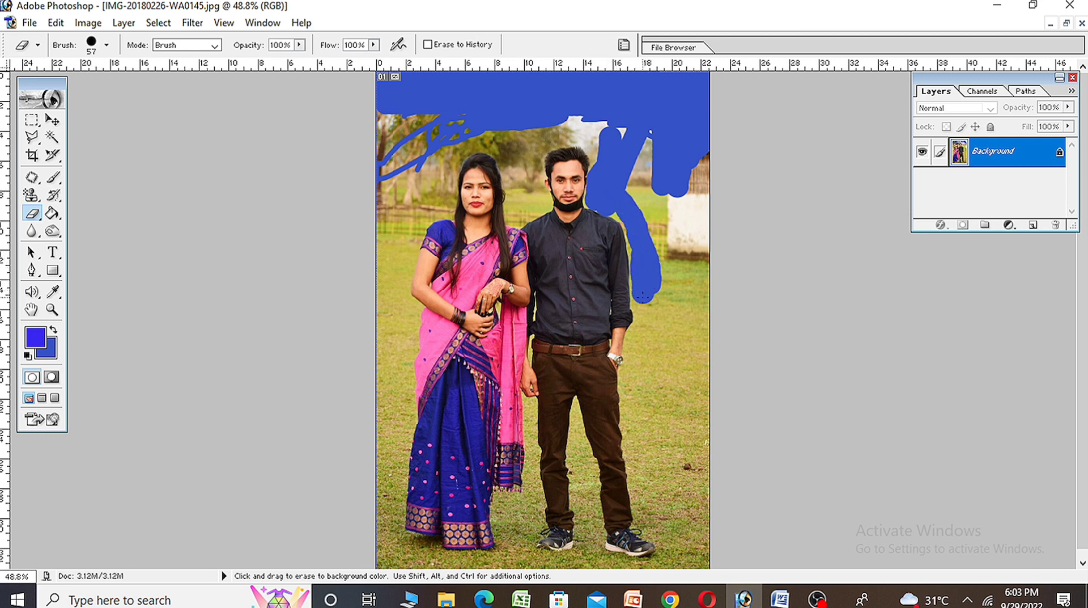
drag(643, 295, 640, 307)
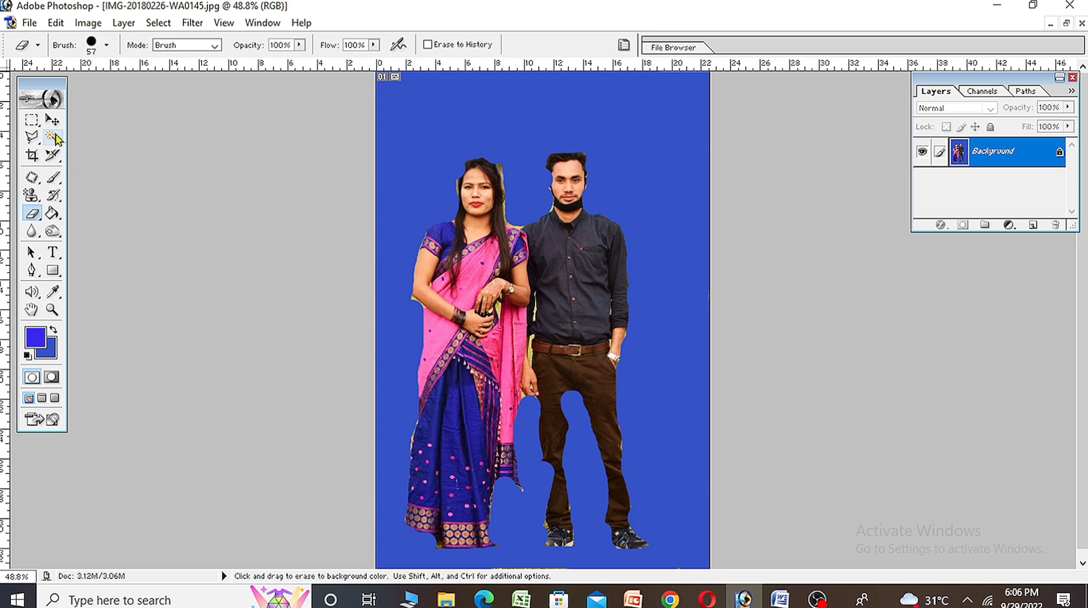
Step: Select the blue background and set the foreground colour to pale lavender EAE9F2
click(56, 137)
click(421, 115)
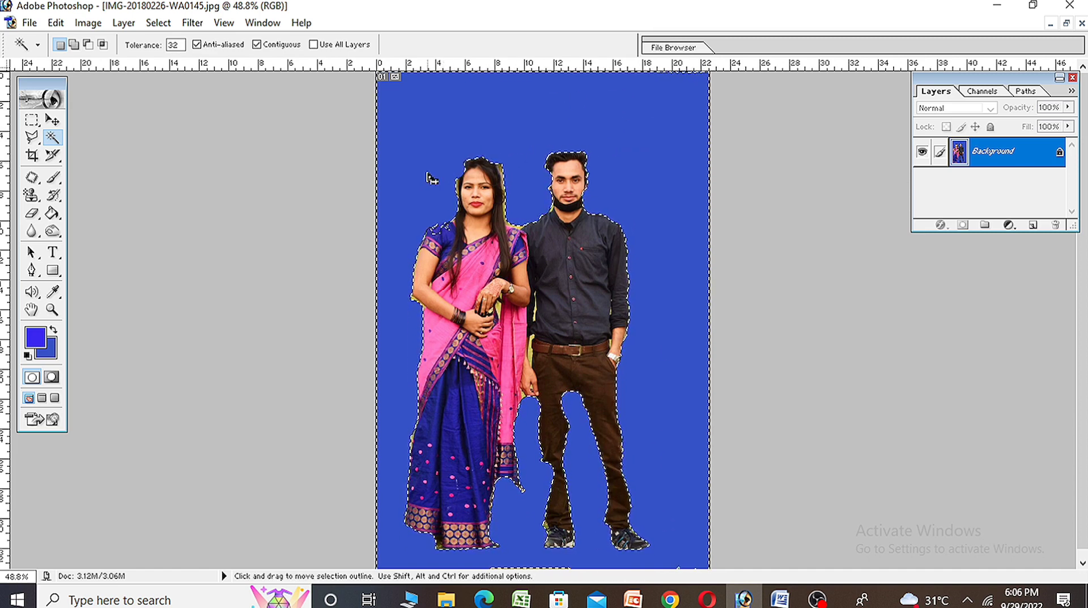
click(35, 345)
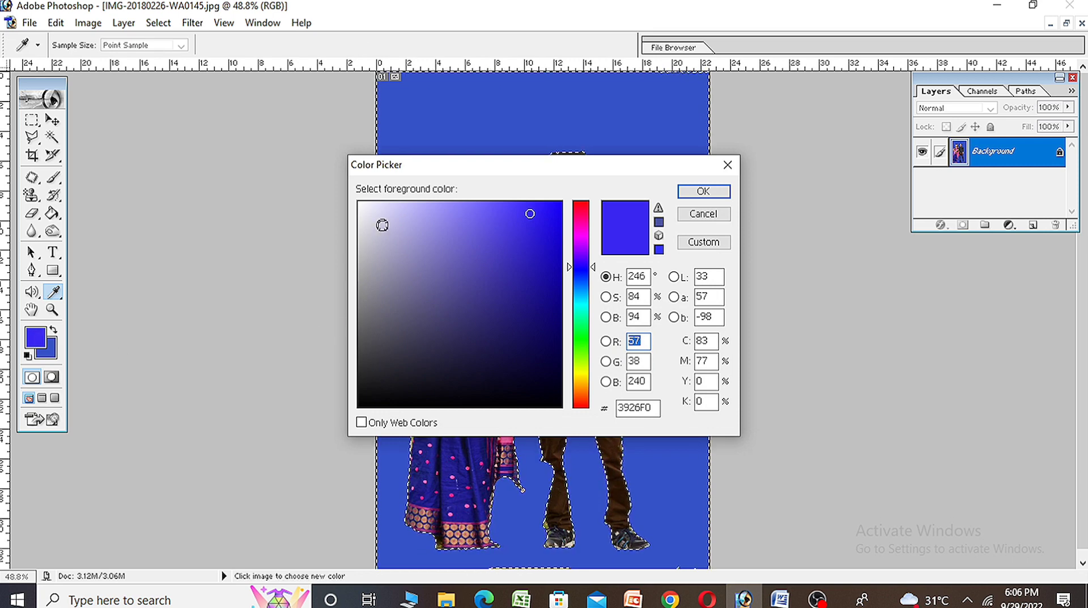
click(378, 218)
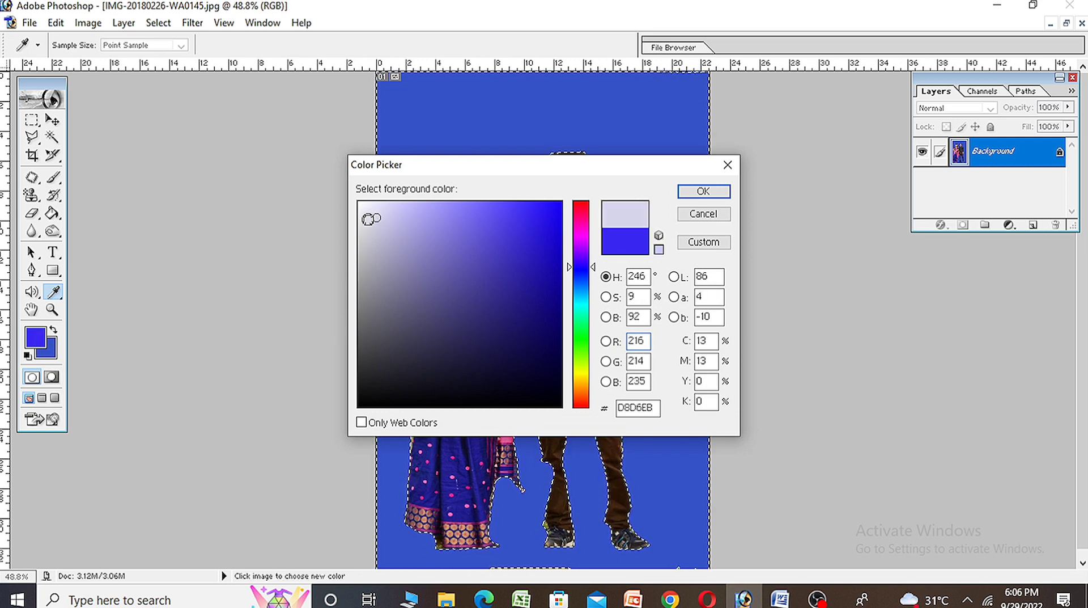
click(368, 220)
drag(368, 219, 366, 212)
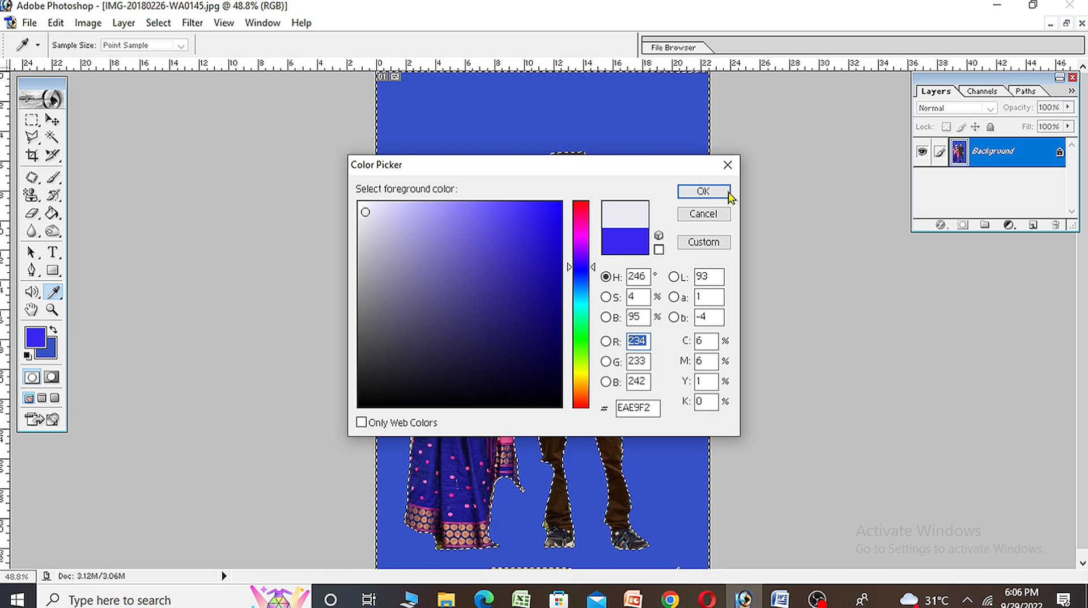
click(703, 192)
Step: Paint Bucket the selected background with the pale lavender colour
key(w)
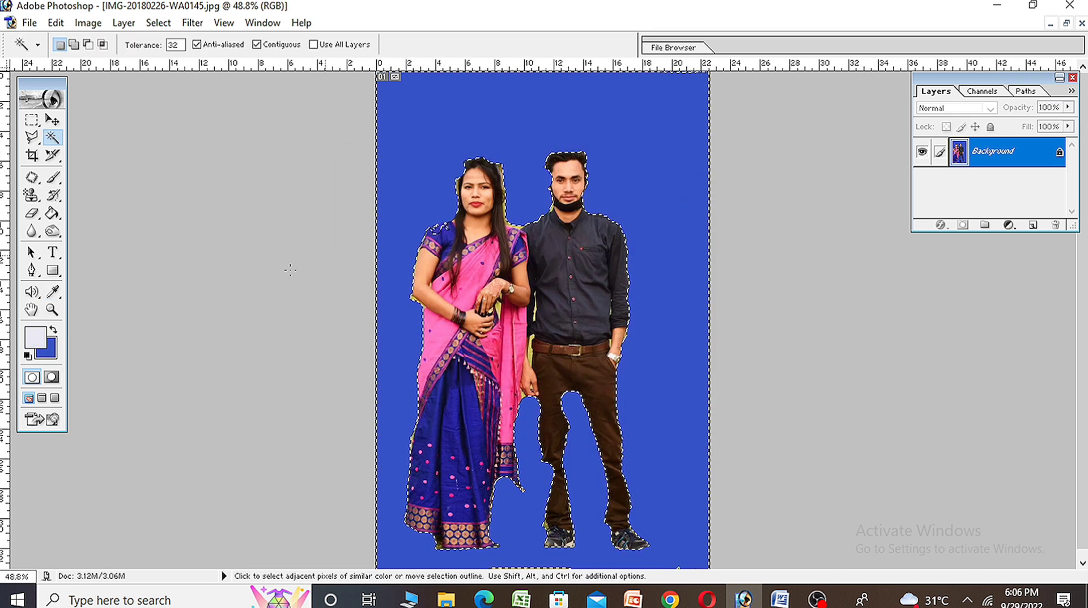
click(55, 214)
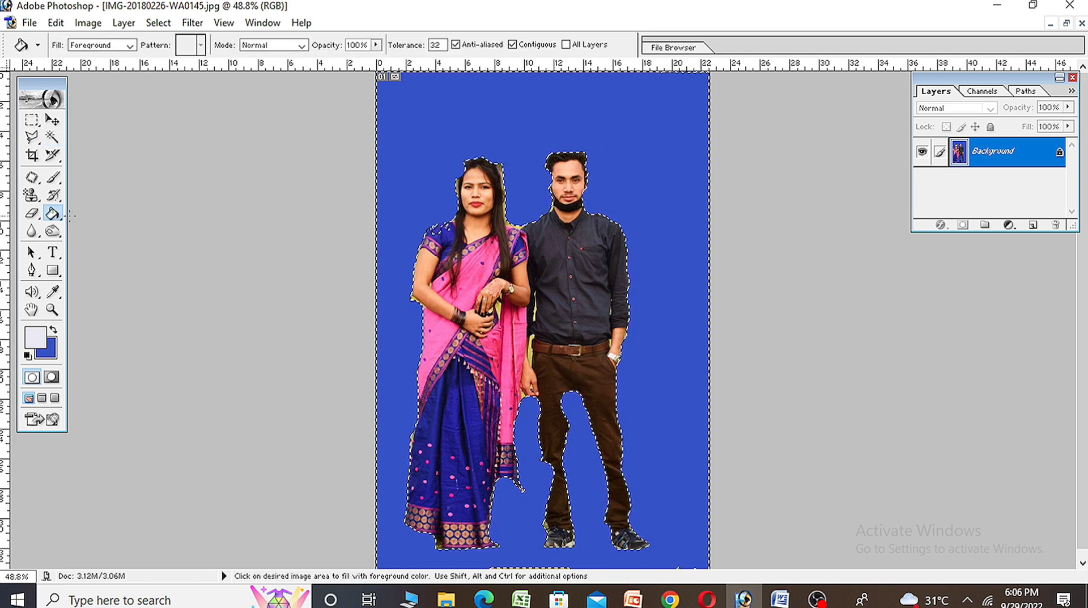
click(417, 133)
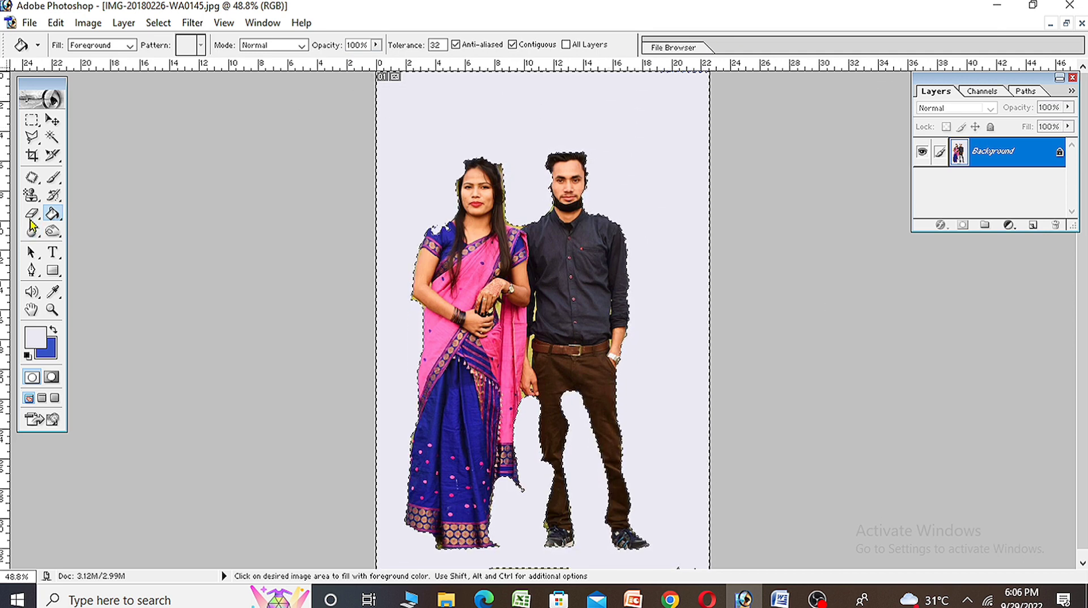
Step: Close the couple's photo without saving its changes
click(1066, 23)
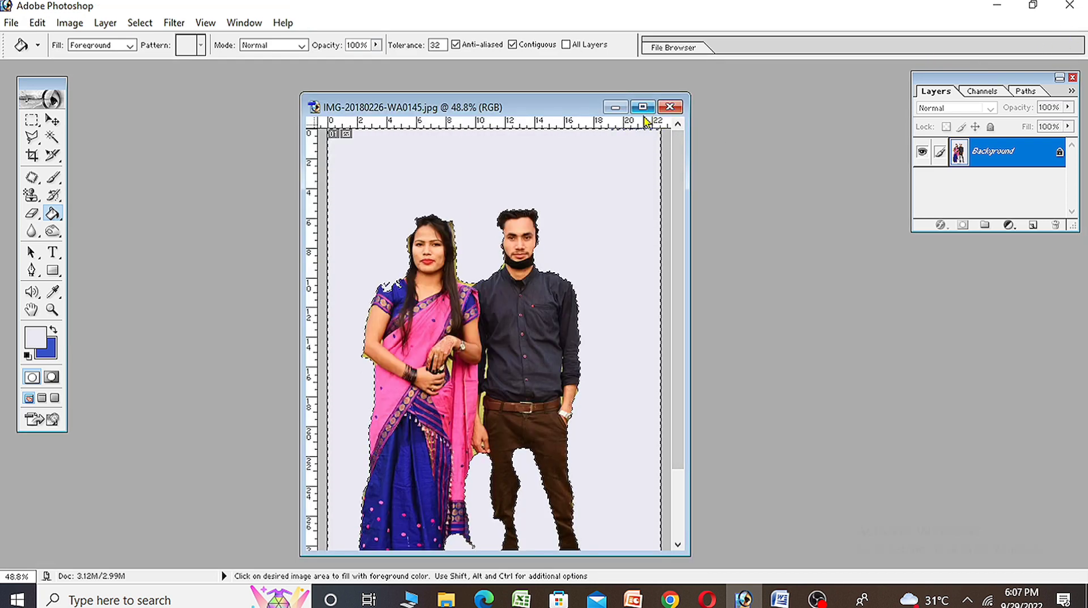
click(668, 106)
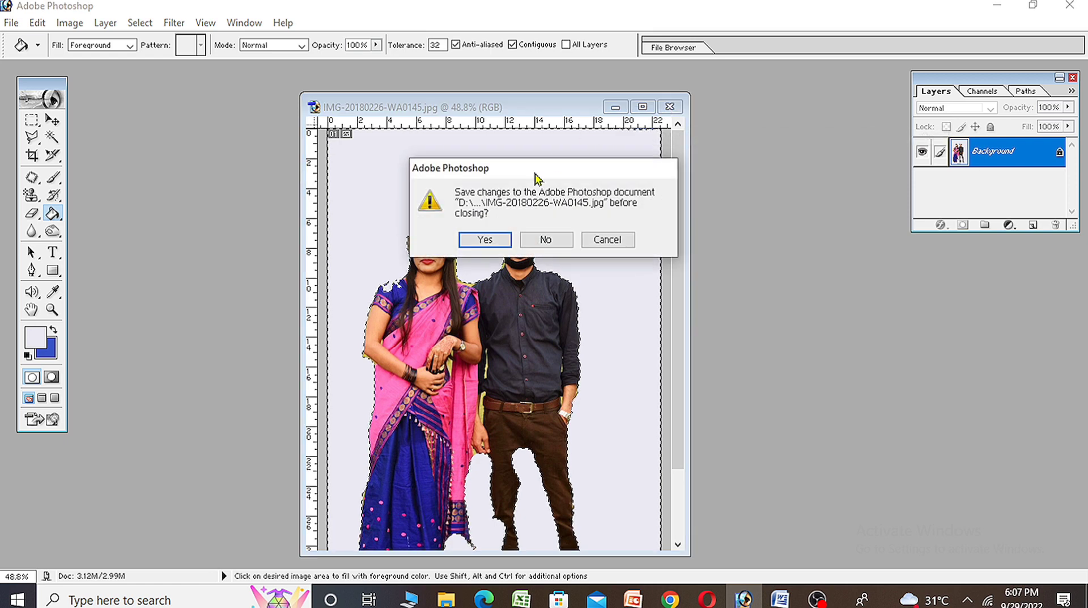
click(556, 239)
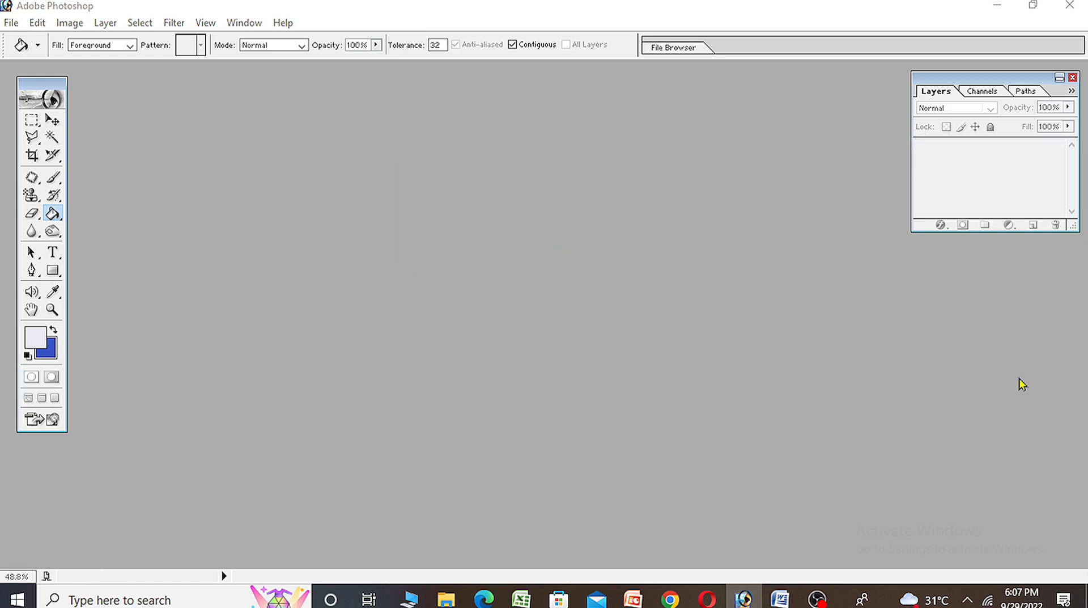
key(ctrl+o)
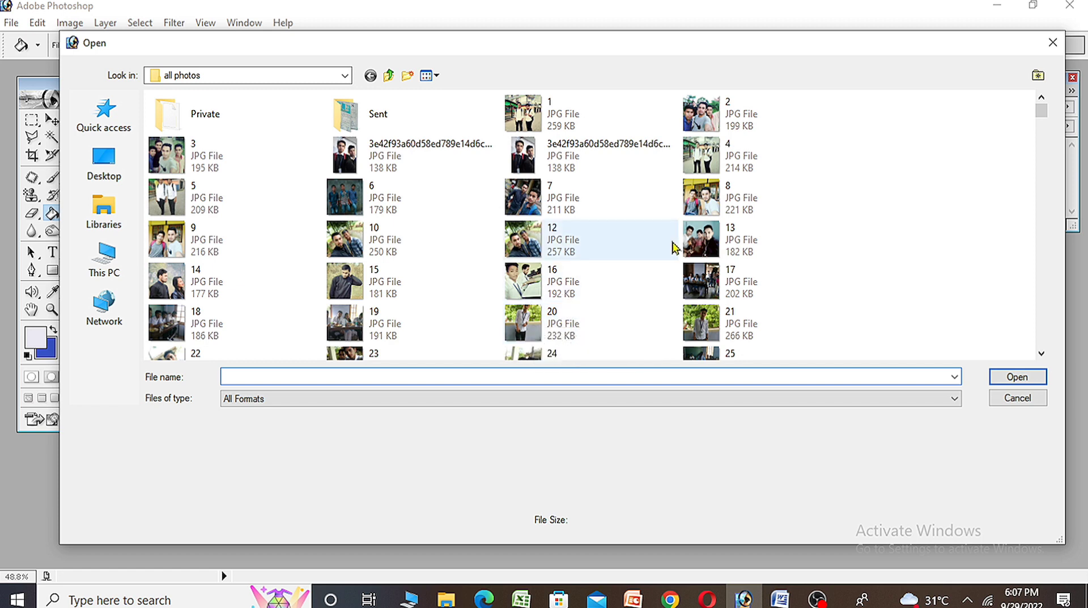
scroll(617, 242, down, 10)
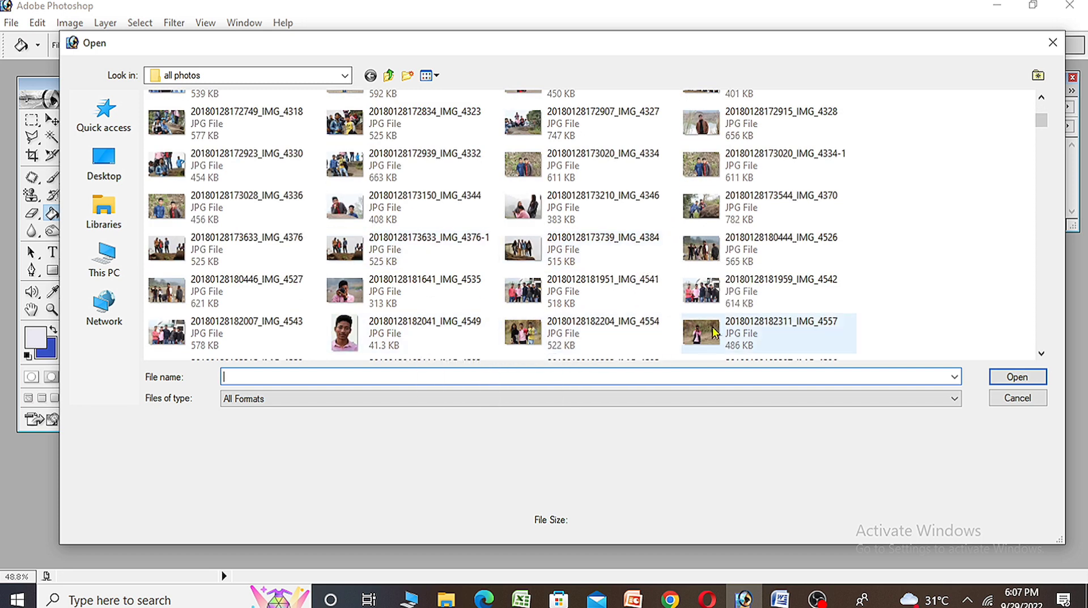
double_click(716, 333)
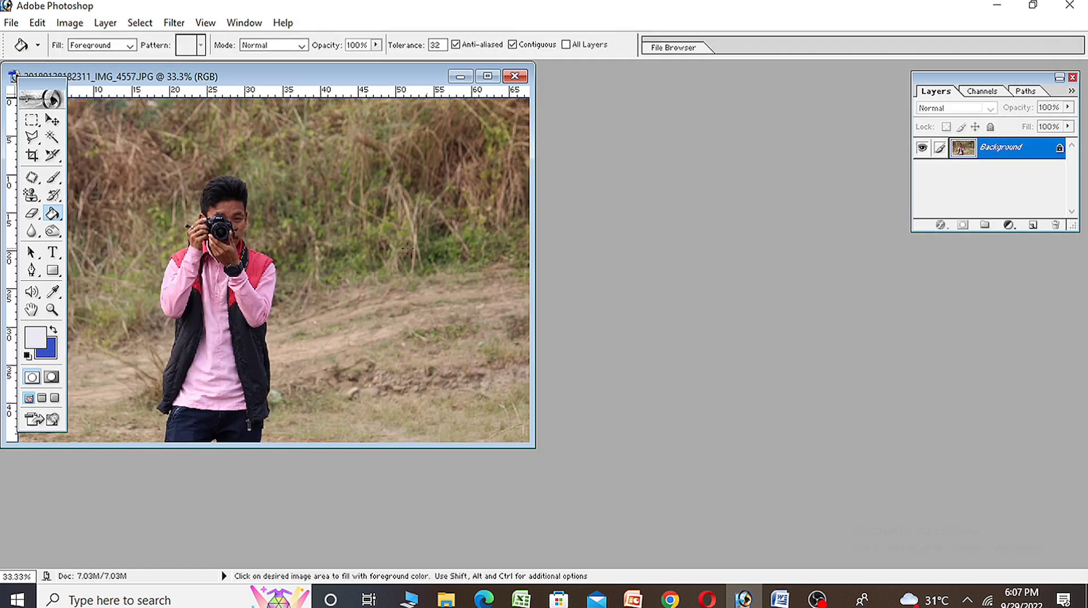
Step: Maximize the photographer picture's window, then try and clear a Magic Wand grass selection
drag(374, 77, 583, 101)
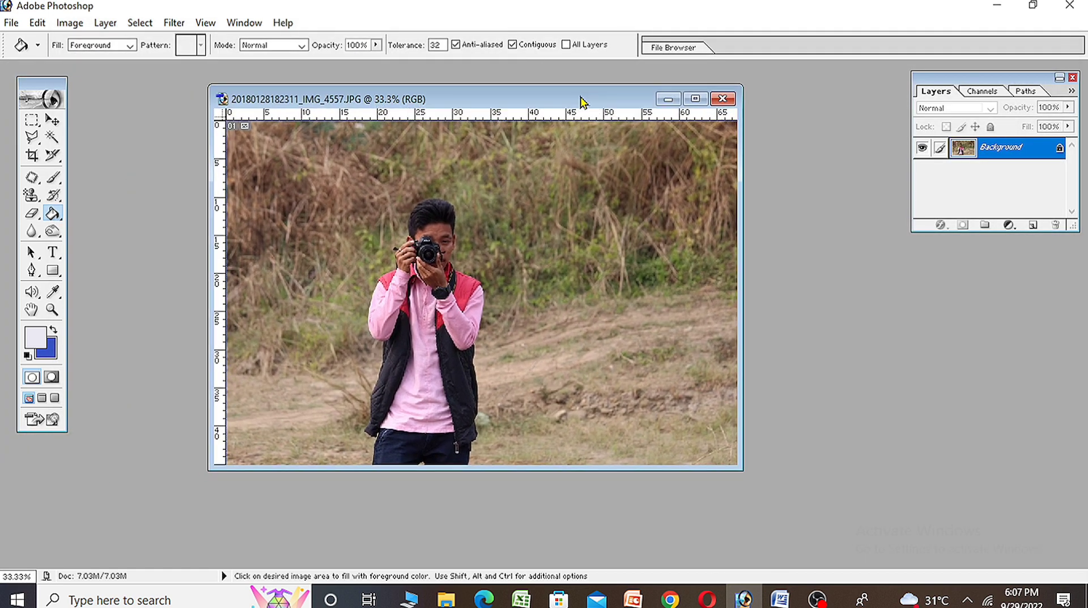
click(690, 98)
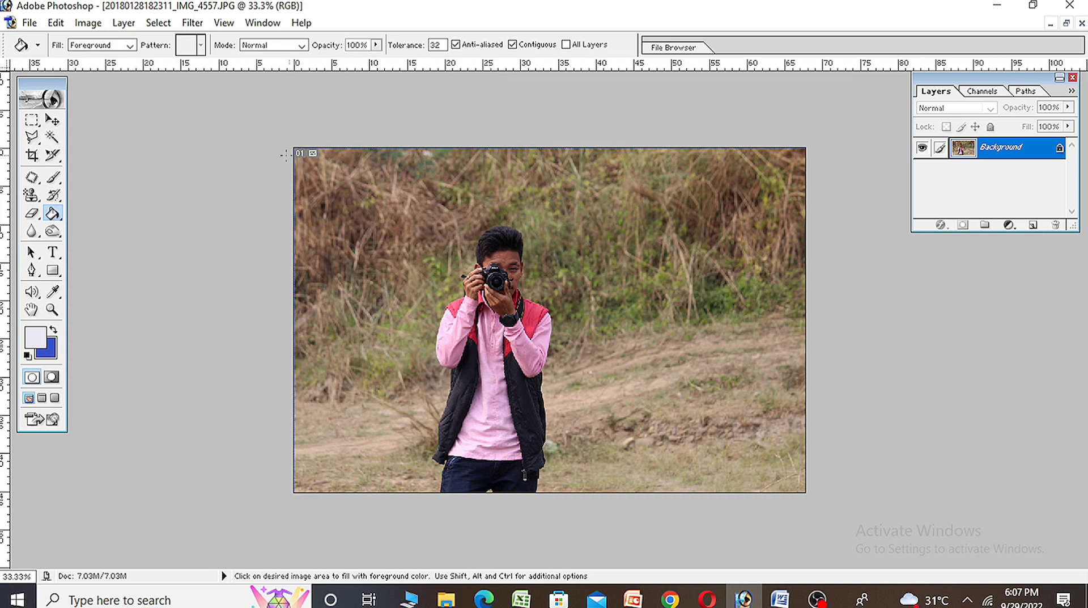
click(56, 142)
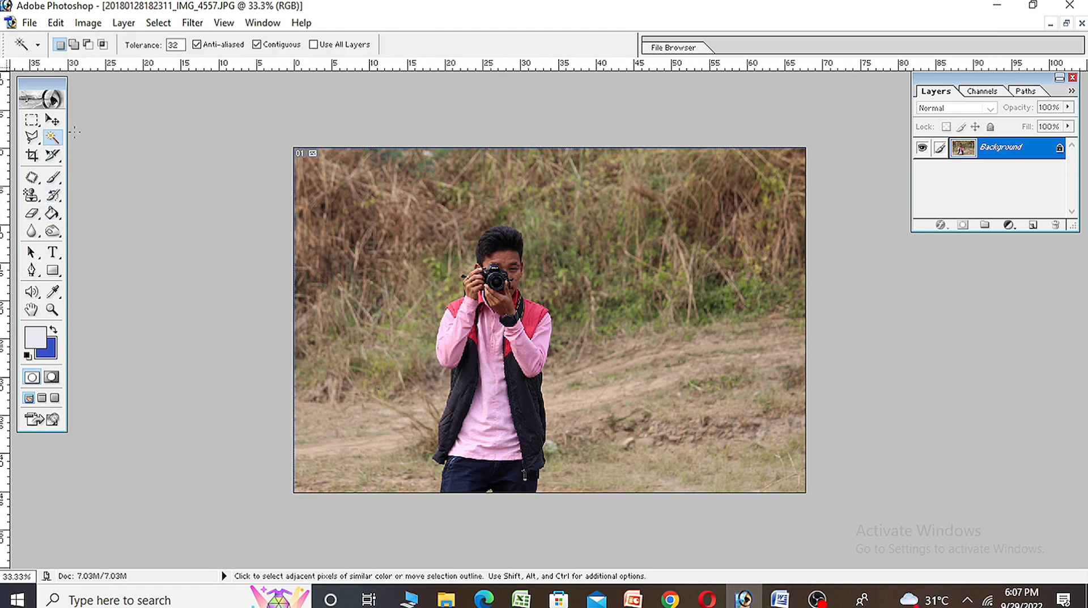
click(353, 224)
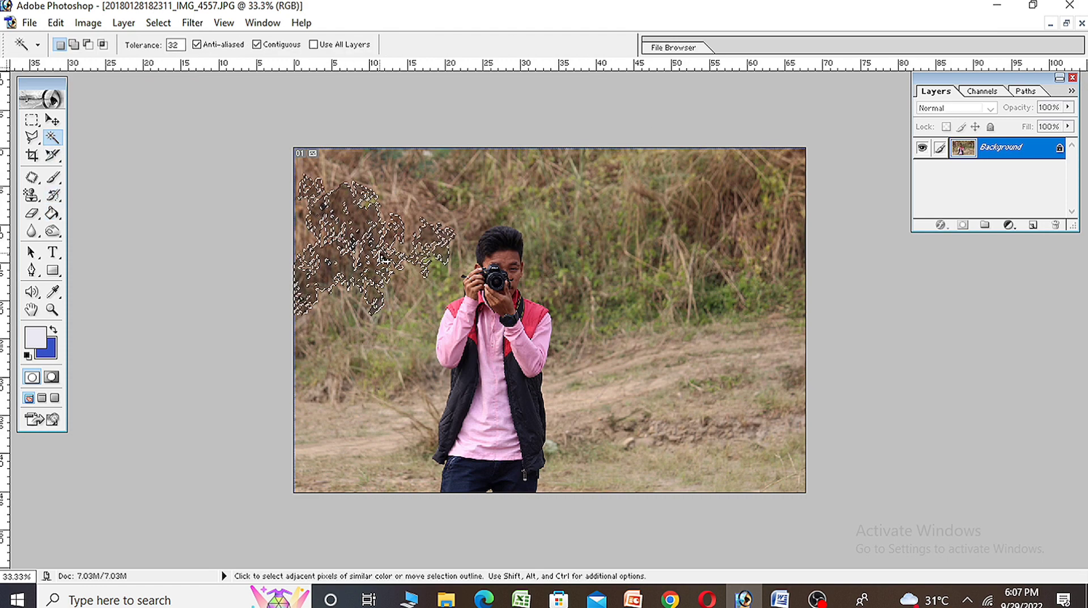
click(178, 240)
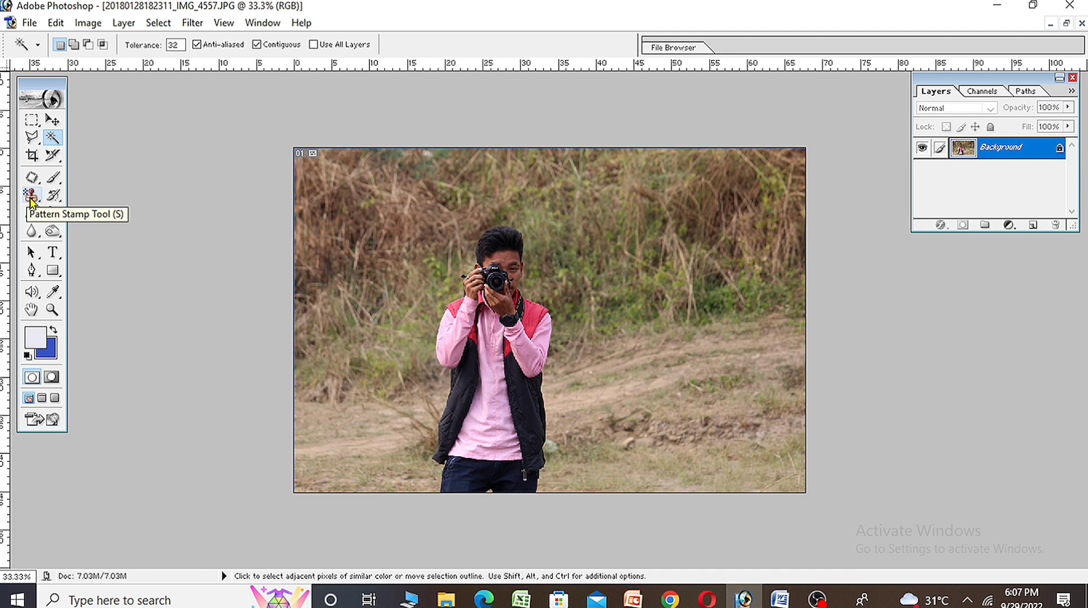
Step: Switch to the Pattern Stamp and paint orange pattern over the top and right-side grass
drag(32, 197, 99, 220)
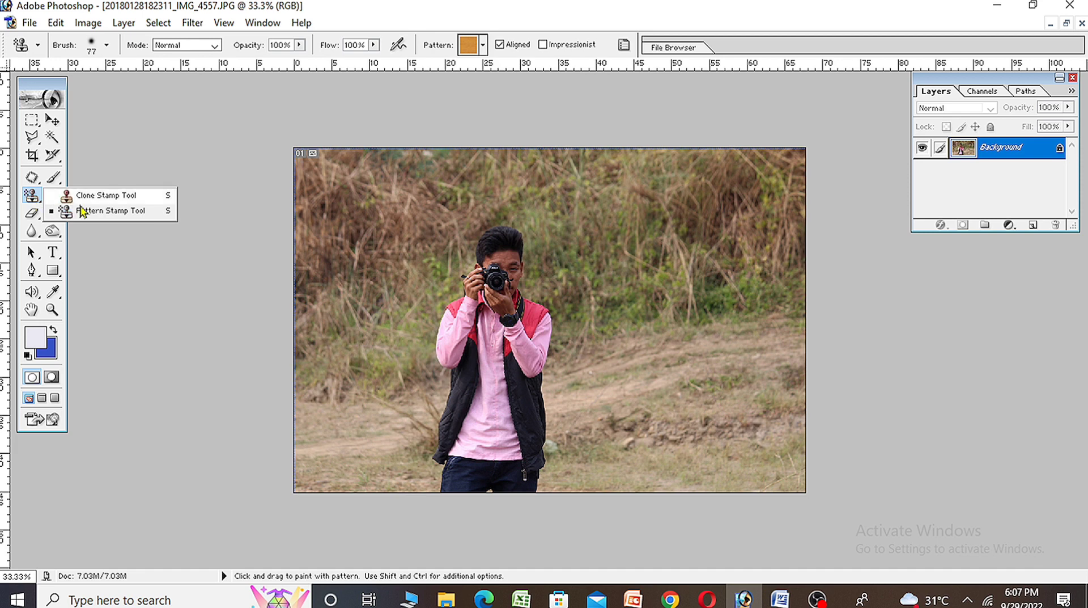
click(141, 218)
mouse_move(300, 238)
mouse_down()
mouse_move(448, 152)
mouse_move(430, 244)
mouse_move(397, 203)
mouse_move(315, 165)
mouse_up()
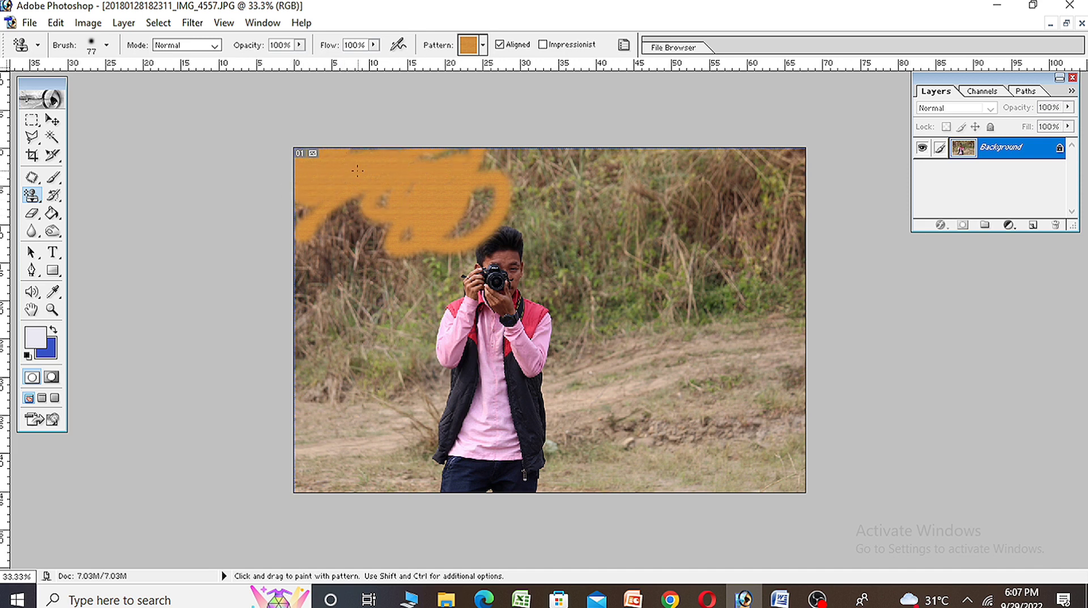
drag(358, 170, 498, 157)
mouse_move(384, 153)
mouse_down()
mouse_move(362, 207)
mouse_move(318, 224)
mouse_move(295, 279)
mouse_move(401, 229)
mouse_up()
mouse_move(470, 202)
mouse_down()
mouse_move(553, 168)
mouse_move(524, 151)
mouse_move(624, 187)
mouse_move(714, 193)
mouse_move(623, 159)
mouse_move(841, 144)
mouse_move(739, 193)
mouse_move(783, 170)
mouse_move(769, 441)
mouse_move(796, 363)
mouse_move(799, 210)
mouse_move(802, 237)
mouse_up()
mouse_move(767, 205)
mouse_down()
mouse_move(749, 267)
mouse_move(759, 334)
mouse_move(778, 351)
mouse_up()
mouse_move(763, 297)
mouse_down()
mouse_move(737, 386)
mouse_move(700, 442)
mouse_move(703, 216)
mouse_move(717, 371)
mouse_move(739, 193)
mouse_move(558, 218)
mouse_move(475, 213)
mouse_move(314, 317)
mouse_move(318, 283)
mouse_move(329, 397)
mouse_move(300, 451)
mouse_up()
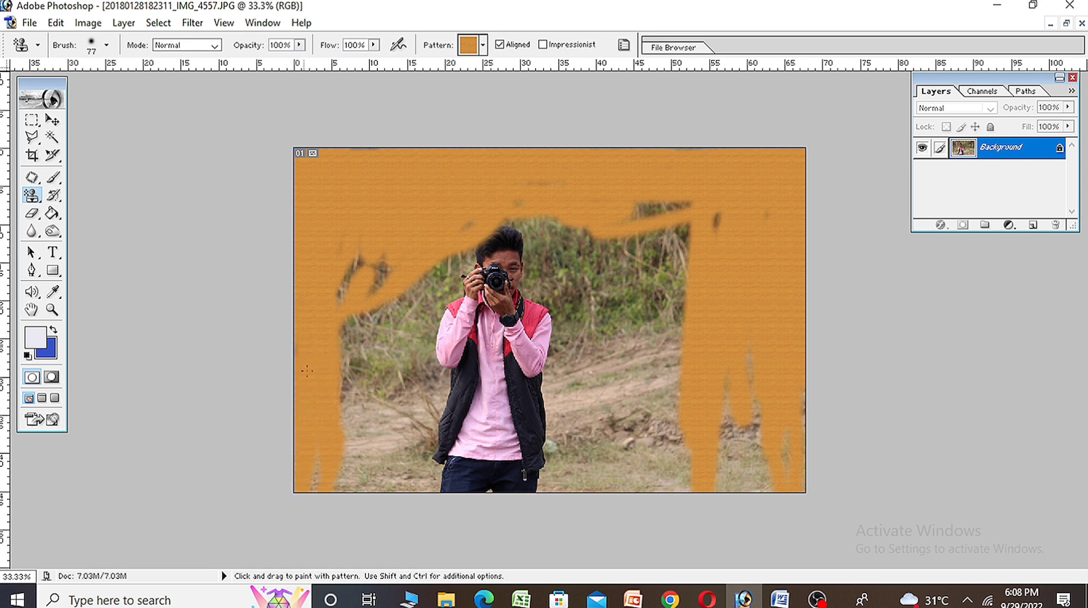
Step: Paint over the dark branches and grass strips beside the man's head, jacket and hair
mouse_move(307, 371)
mouse_down()
mouse_move(362, 272)
mouse_move(338, 316)
mouse_up()
mouse_move(379, 235)
mouse_down()
mouse_move(385, 369)
mouse_move(343, 437)
mouse_move(359, 397)
mouse_up()
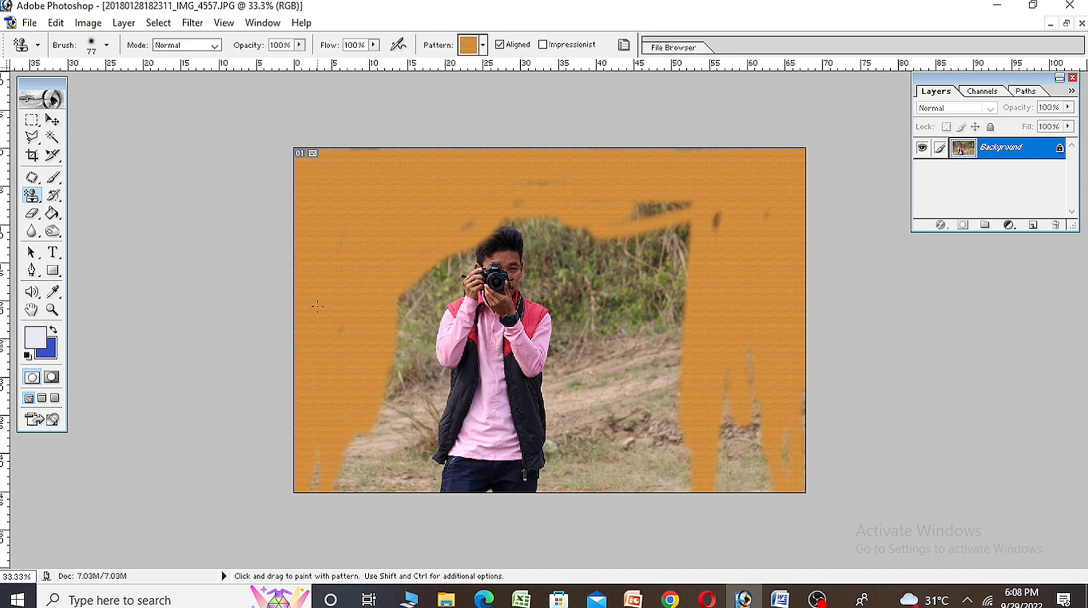
mouse_move(352, 444)
mouse_down()
mouse_move(343, 482)
mouse_move(353, 475)
mouse_up()
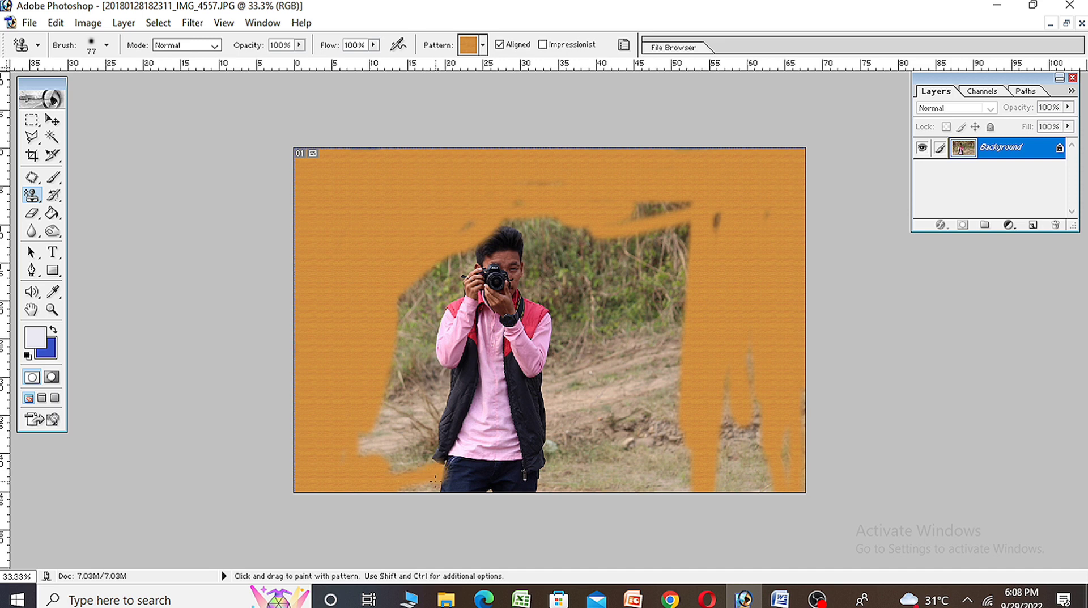
drag(355, 484, 375, 471)
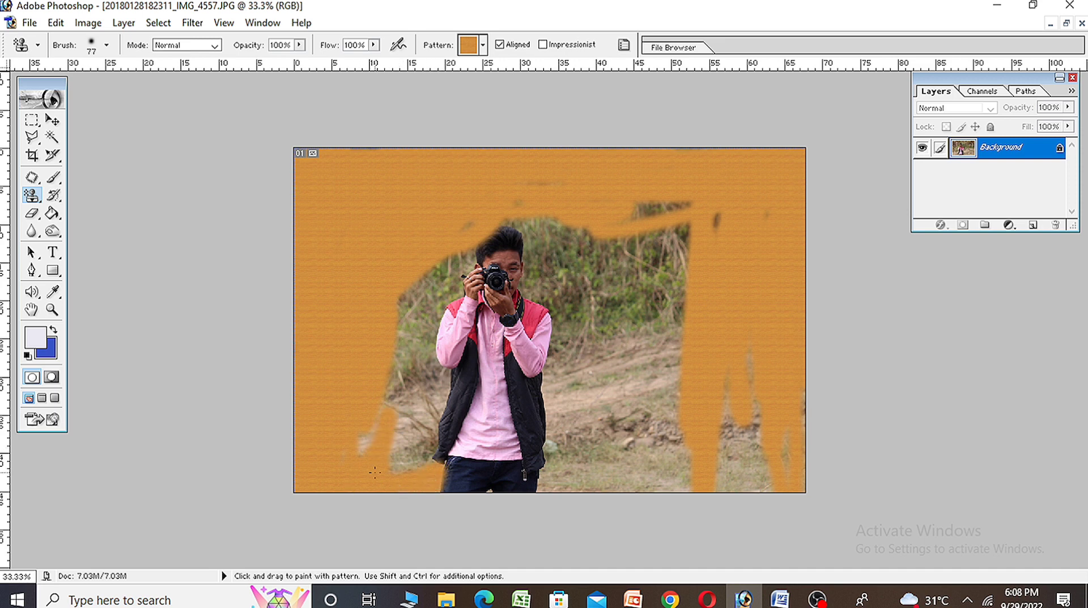
mouse_move(382, 390)
mouse_down()
mouse_move(415, 321)
mouse_move(414, 385)
mouse_up()
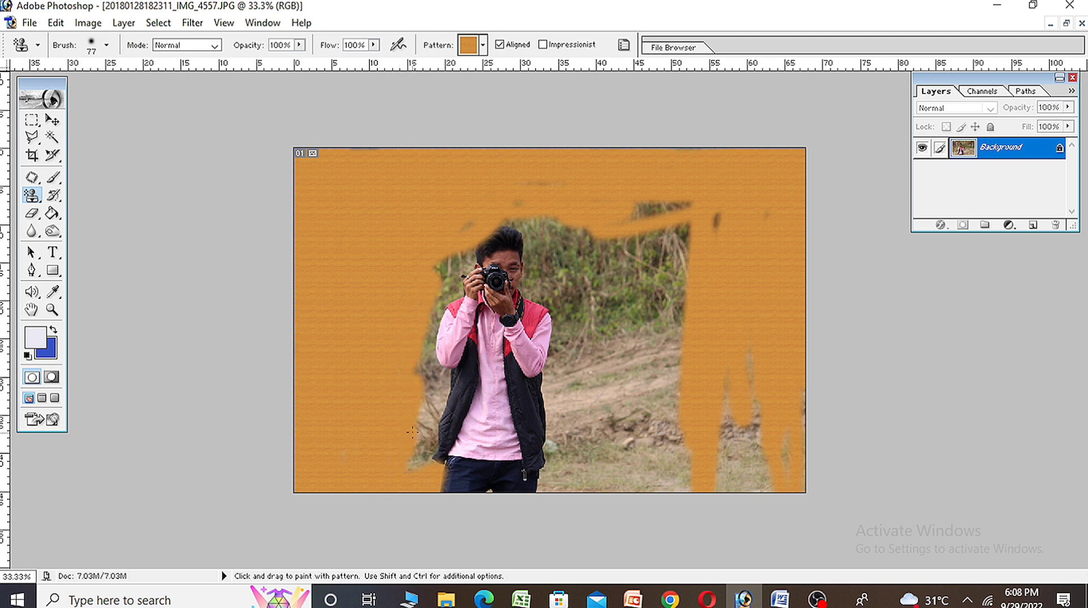
mouse_move(413, 431)
mouse_down()
mouse_move(426, 446)
mouse_move(437, 422)
mouse_move(442, 393)
mouse_move(429, 393)
mouse_up()
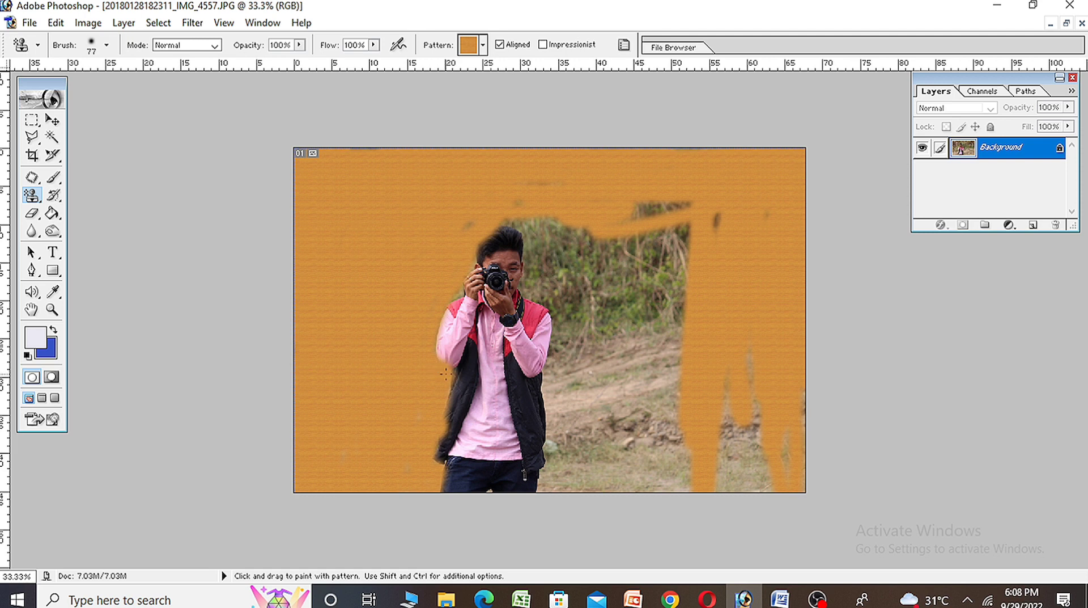
drag(446, 373, 434, 435)
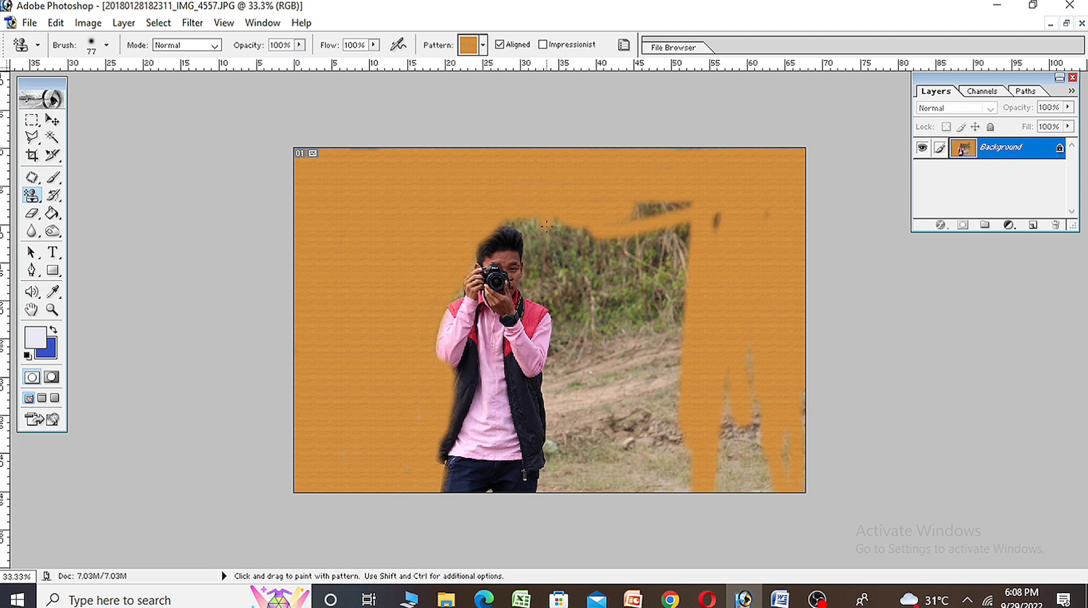
drag(547, 227, 506, 220)
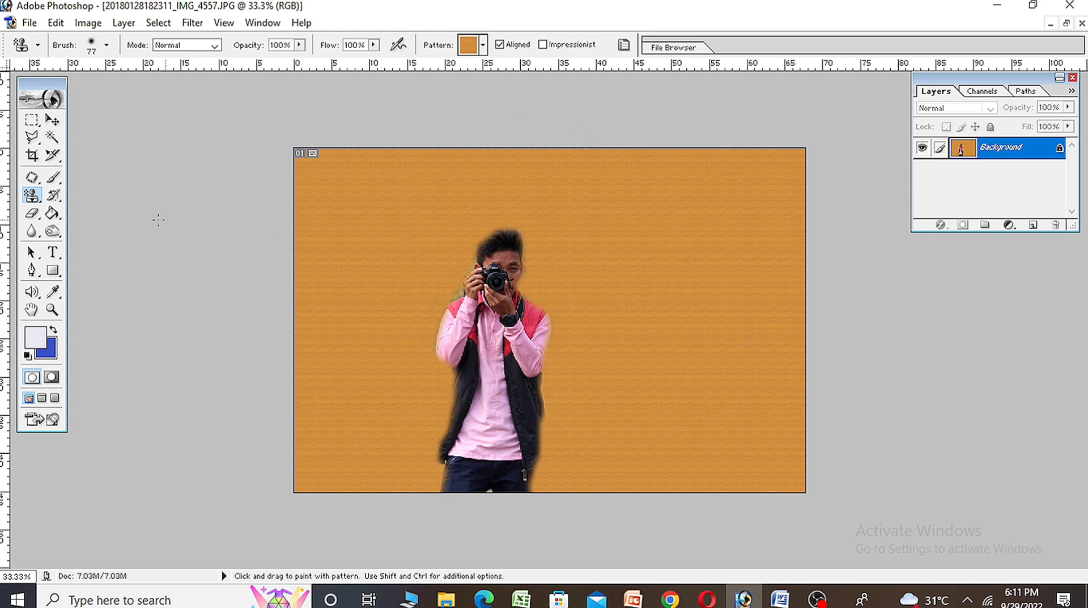
click(37, 200)
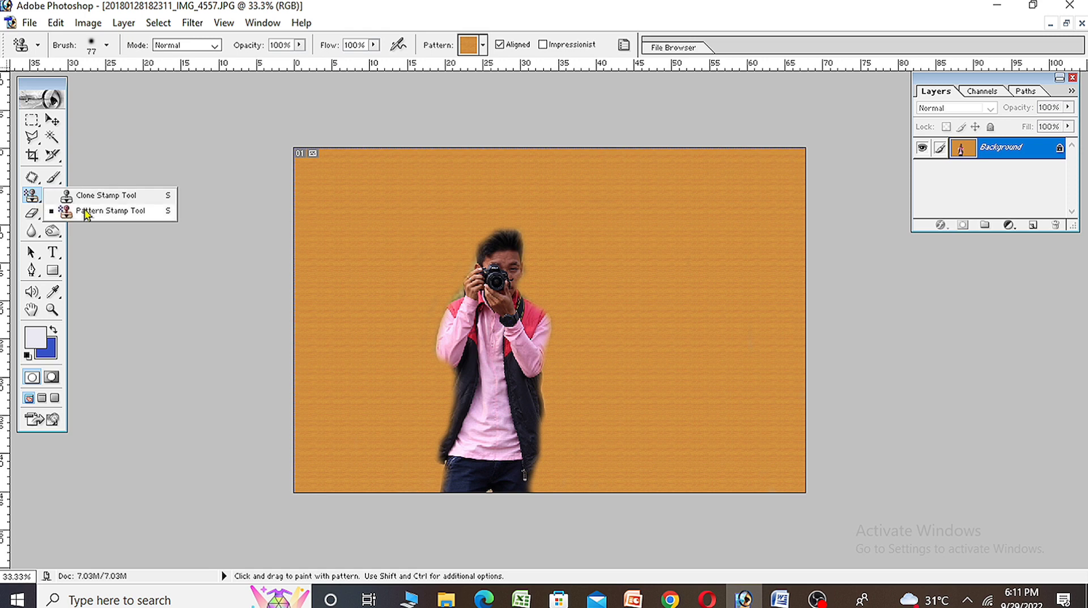
click(194, 240)
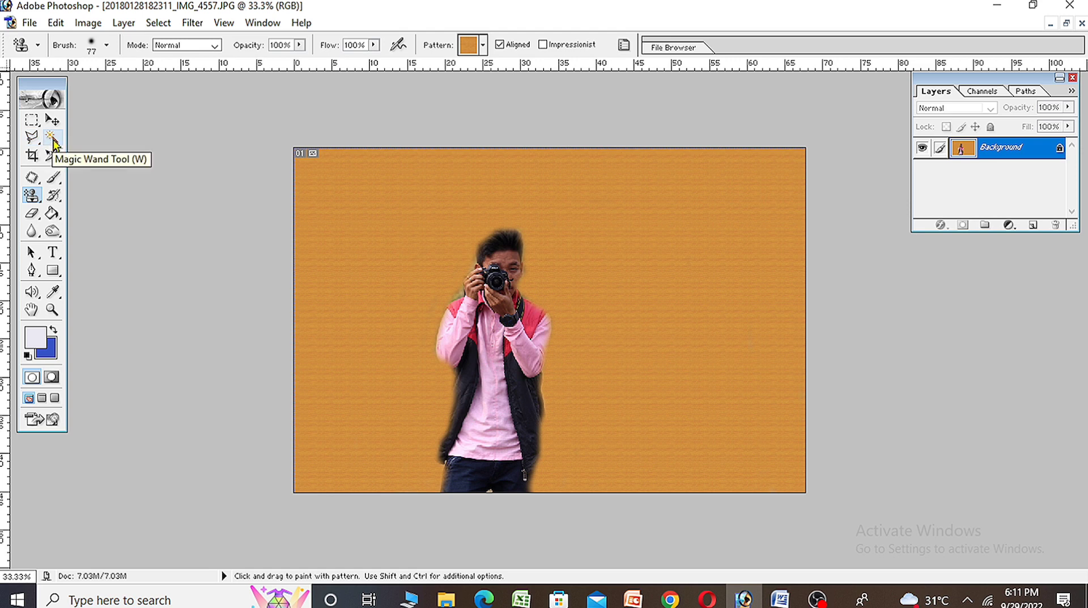
Step: Select the orange backdrop around the man with the Magic Wand
click(52, 137)
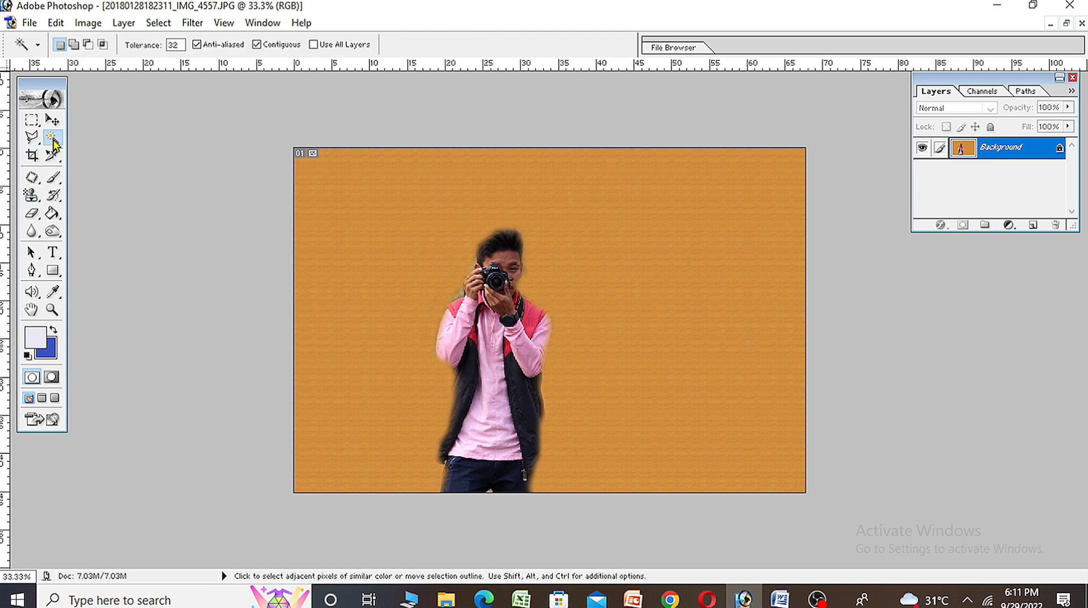
click(382, 207)
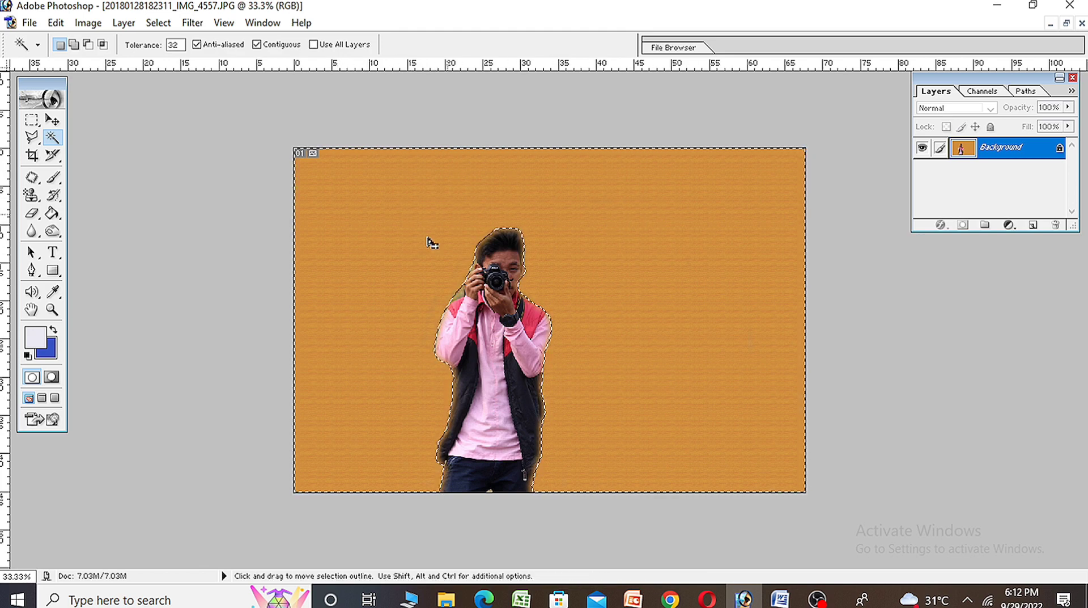
Step: Set the foreground colour to pink FA0495 and Paint Bucket the orange background with it
click(38, 337)
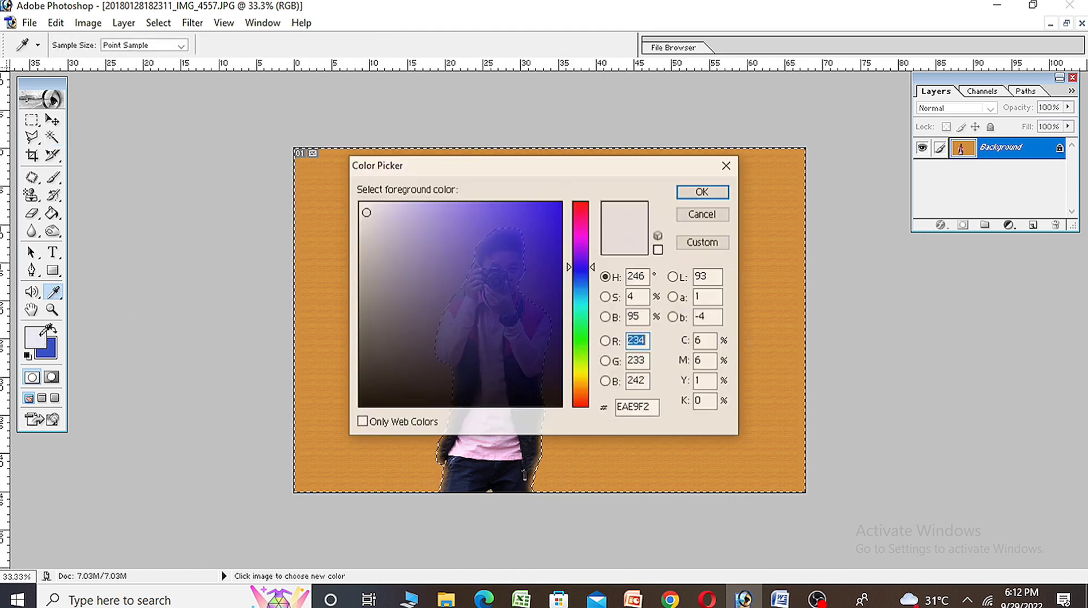
drag(519, 264, 538, 216)
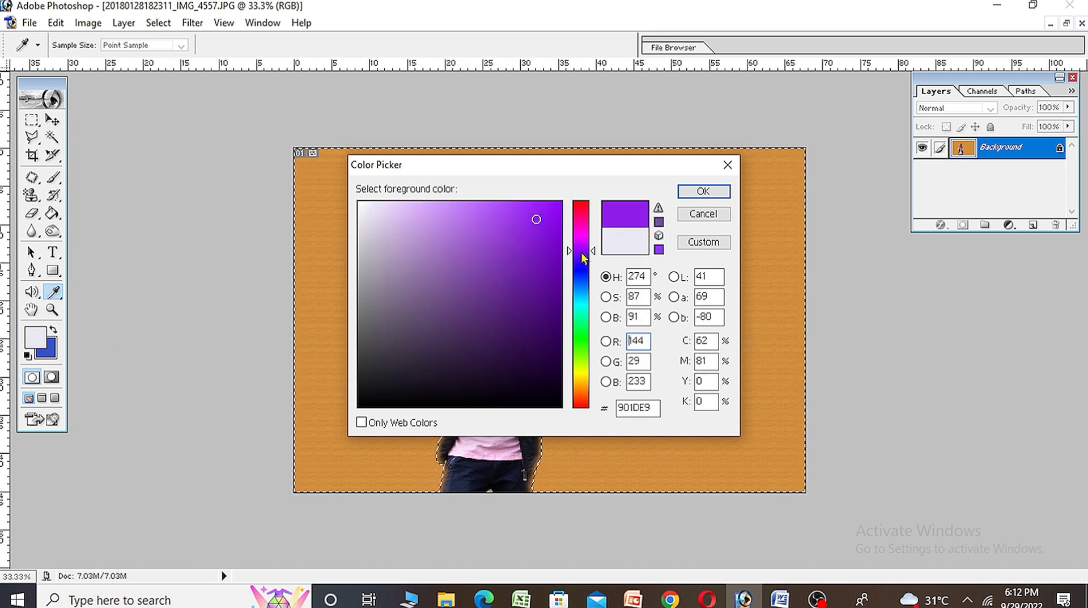
mouse_move(580, 265)
mouse_down()
mouse_move(587, 223)
mouse_move(559, 205)
mouse_up()
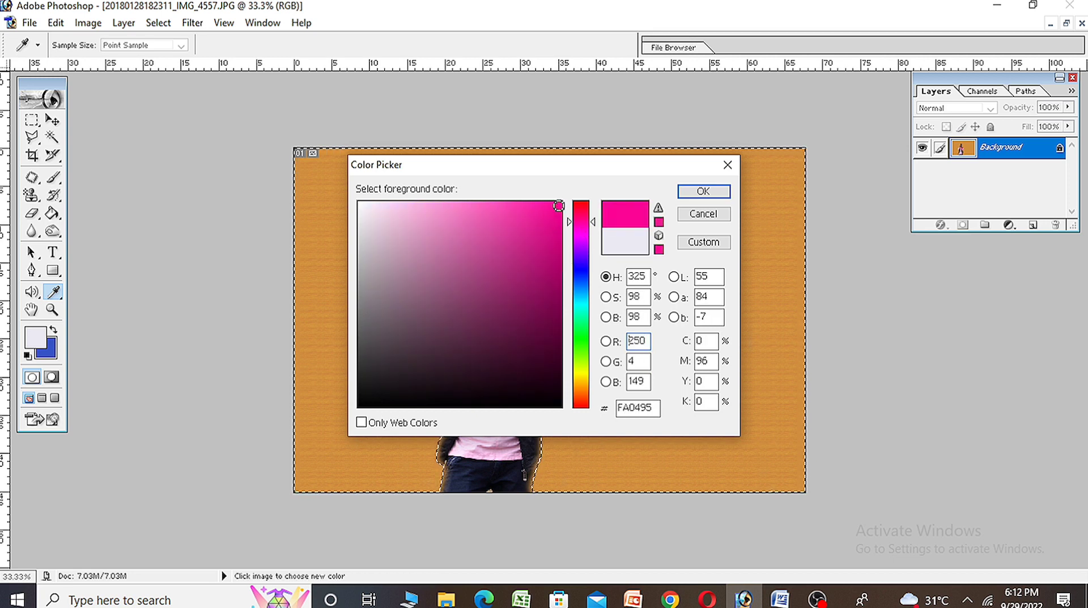
click(703, 191)
key(w)
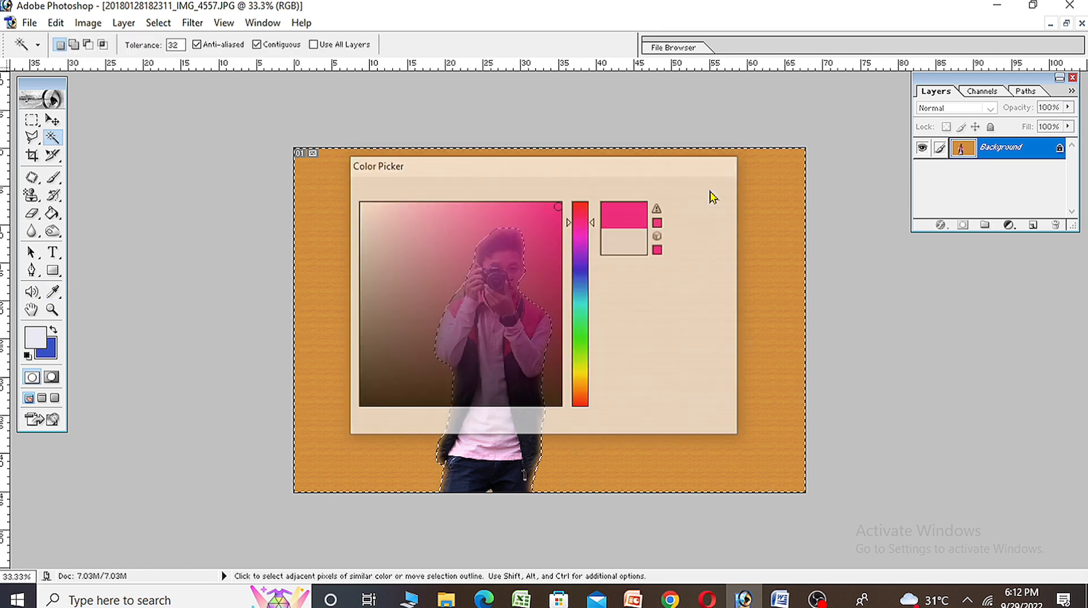
click(53, 213)
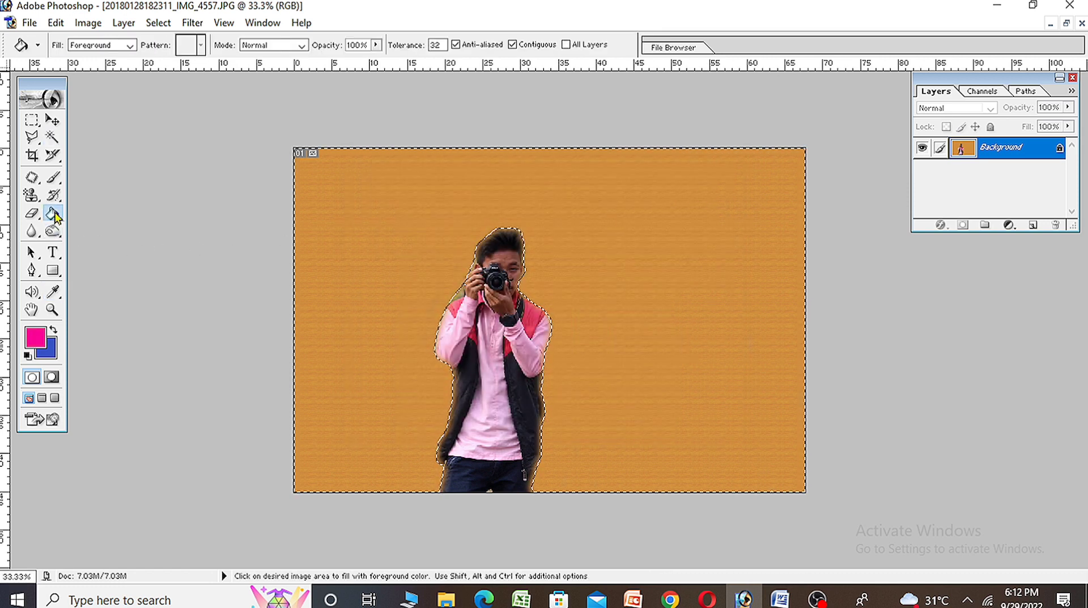
click(385, 223)
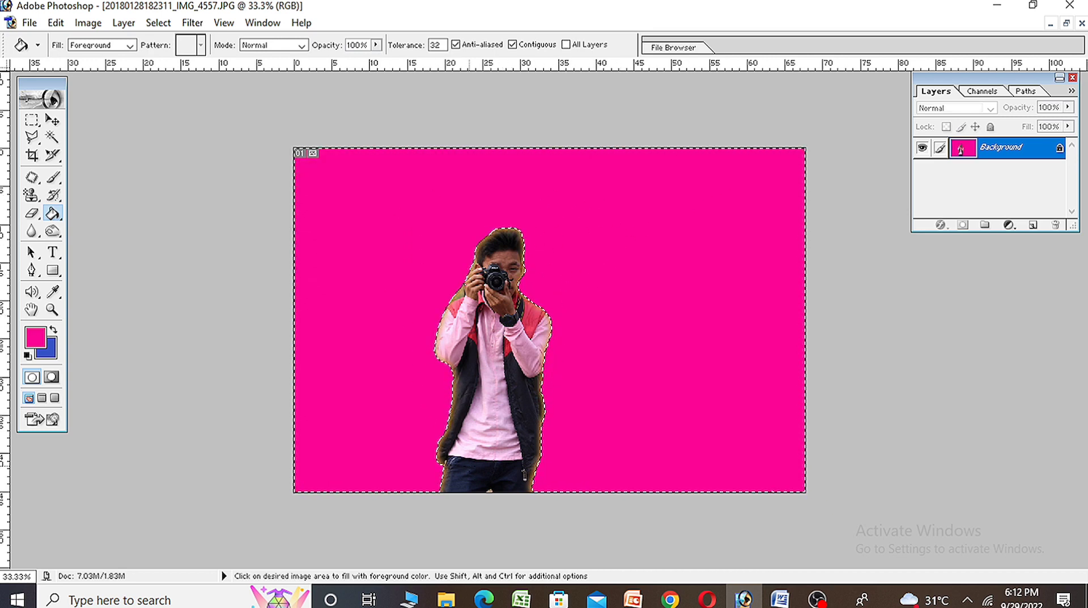
Step: Refill the pink background with a near-white foreground colour
click(35, 338)
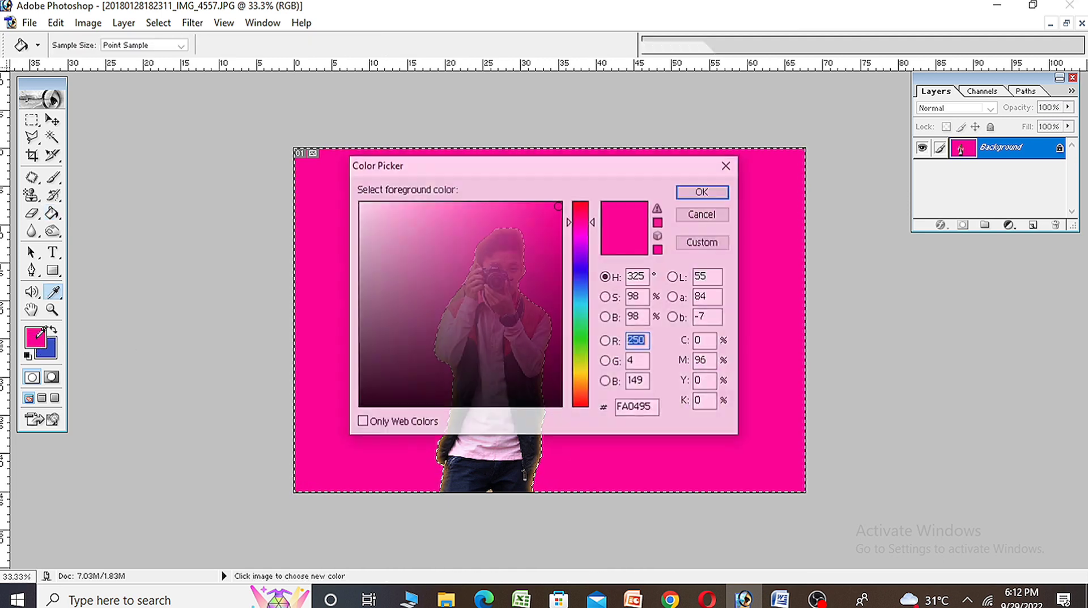
drag(363, 239, 362, 206)
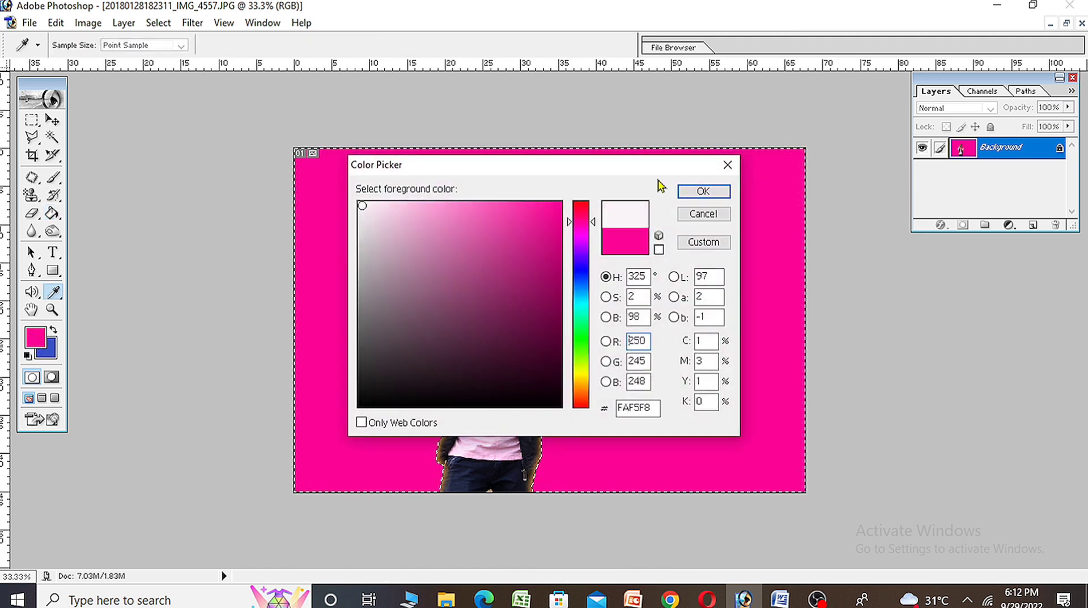
click(713, 194)
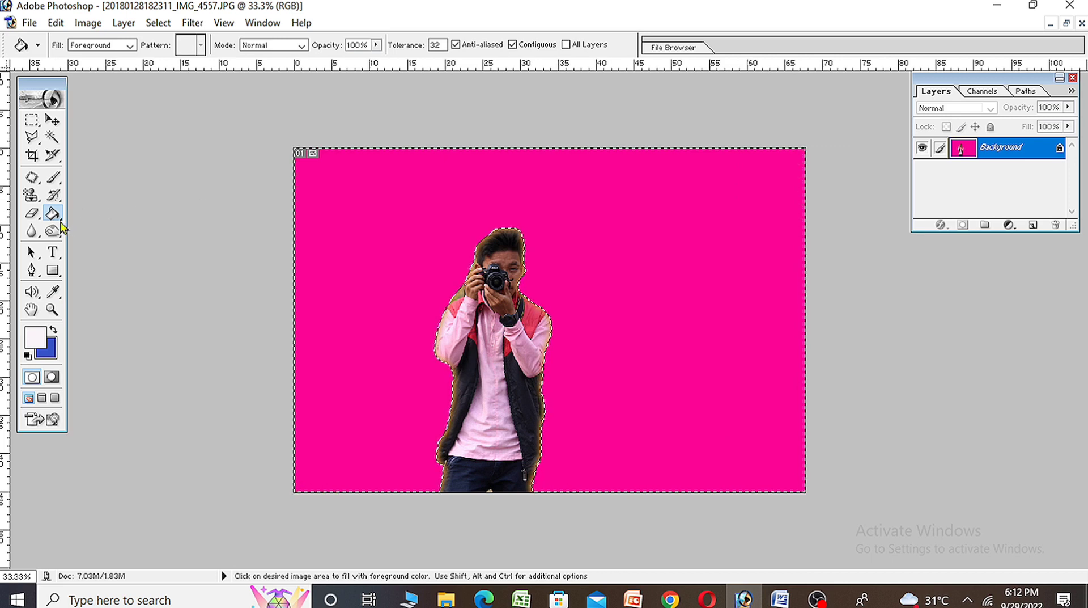
click(32, 214)
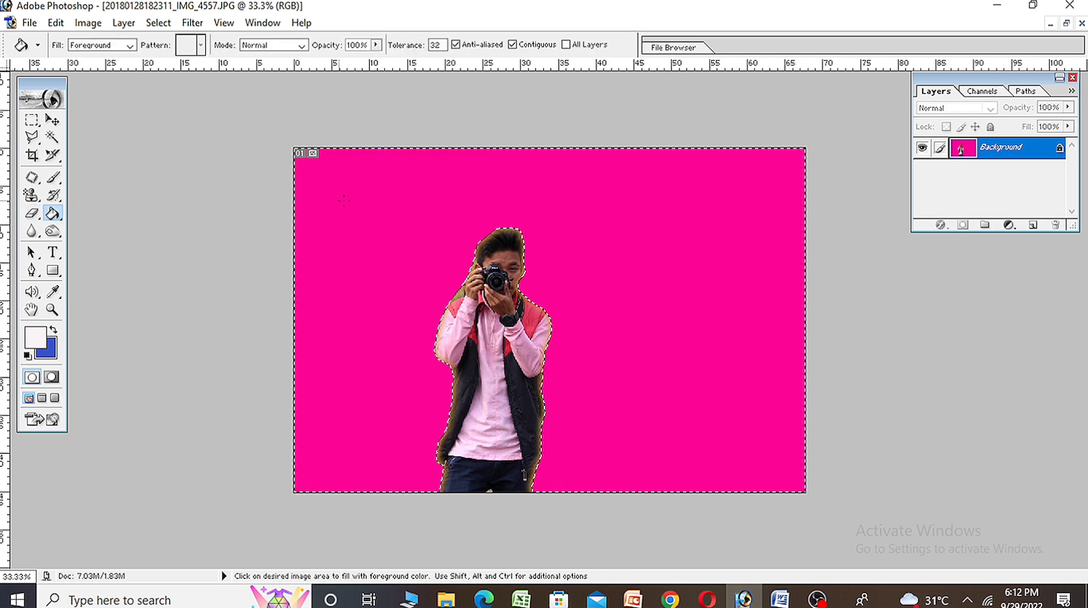
click(361, 200)
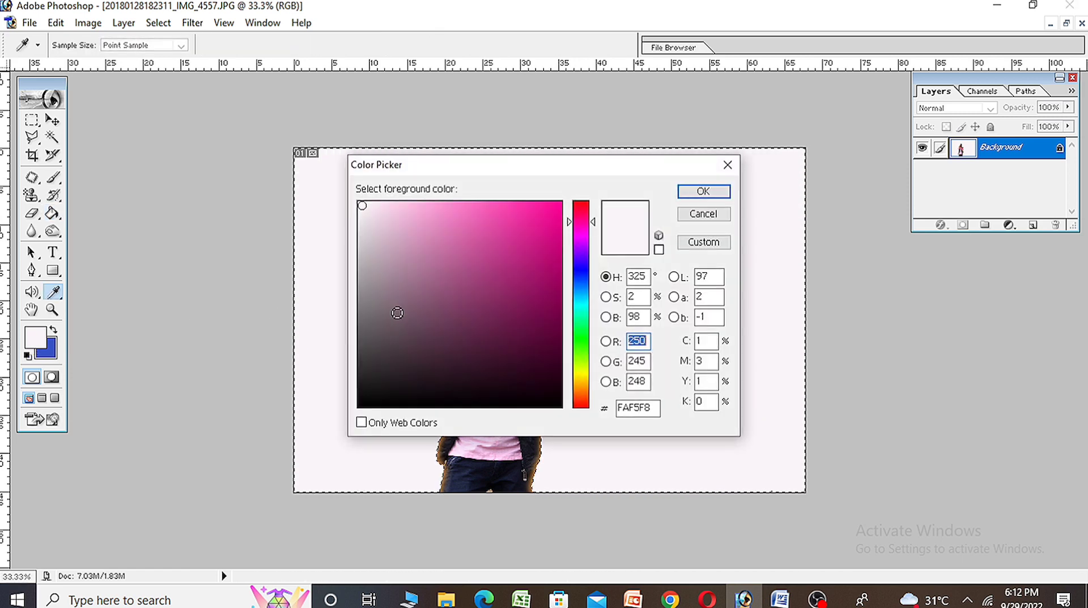
Step: Refill the background with a near-black foreground colour instead
drag(461, 358, 500, 408)
drag(503, 407, 587, 403)
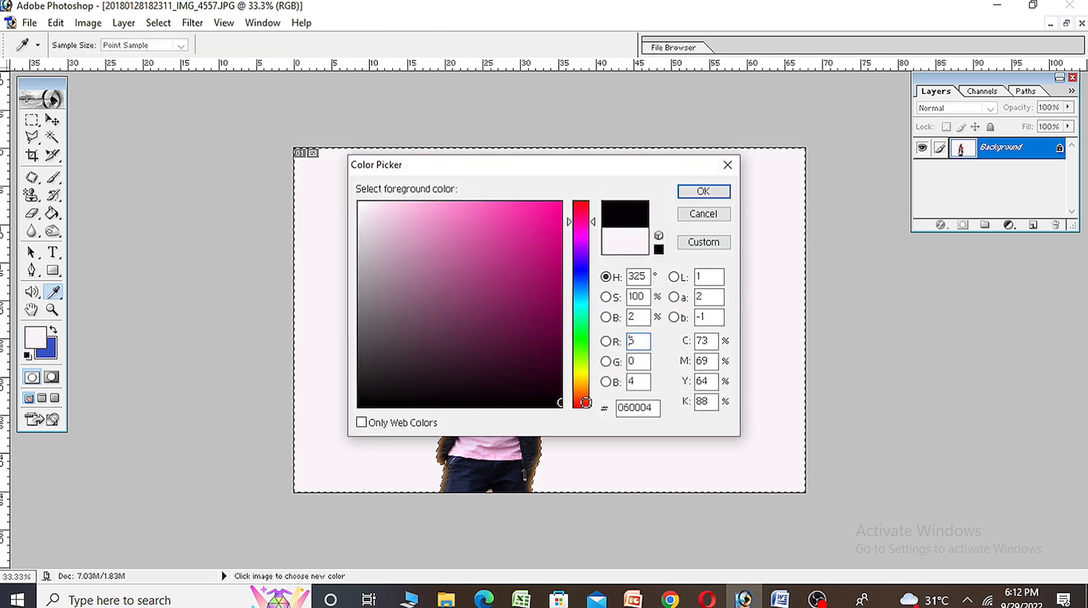
click(703, 191)
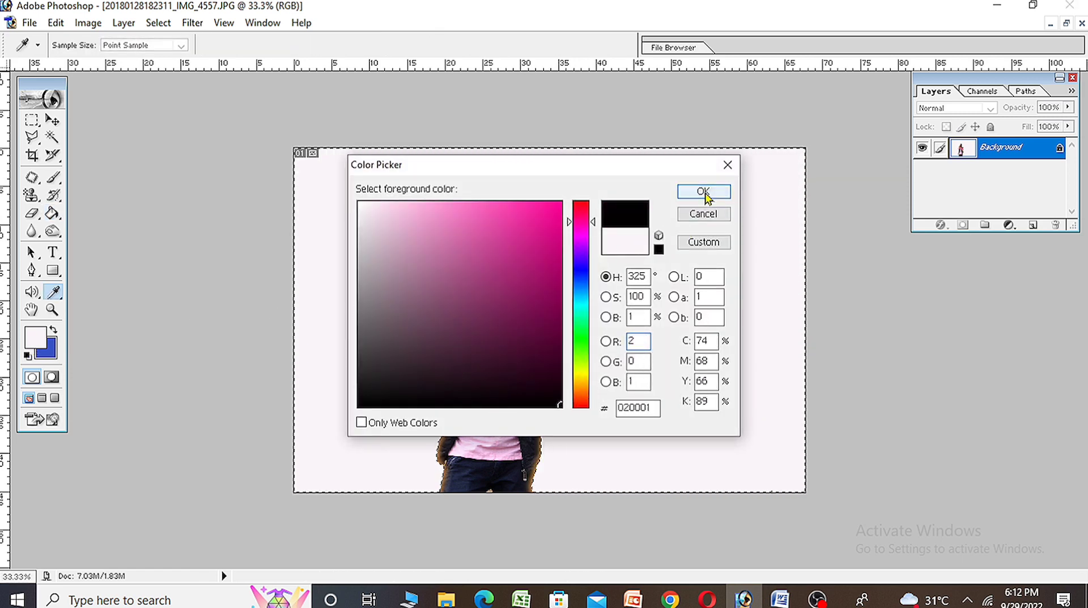
key(g)
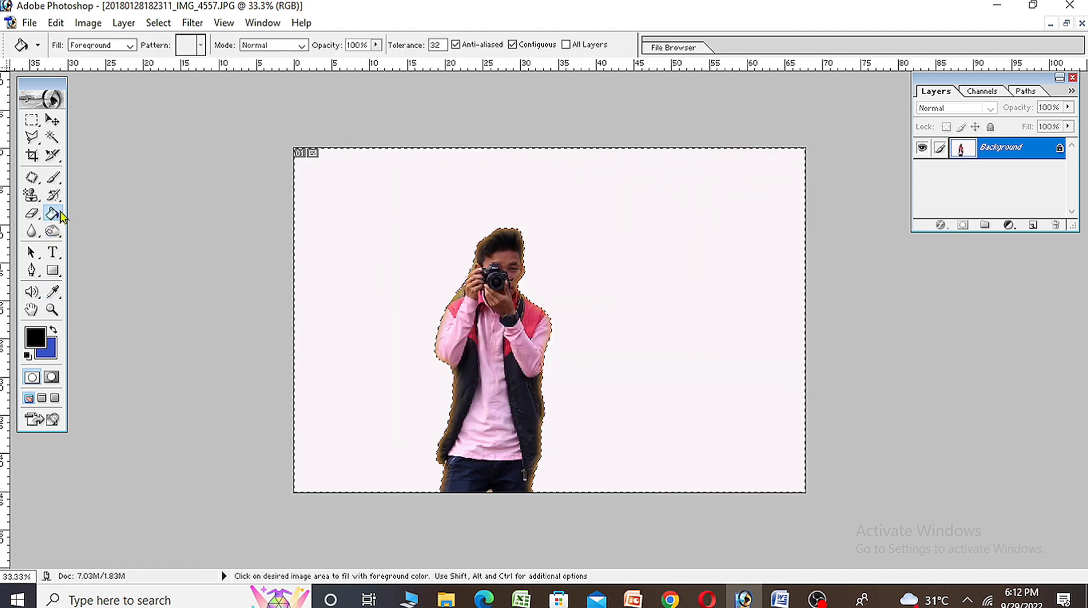
click(375, 215)
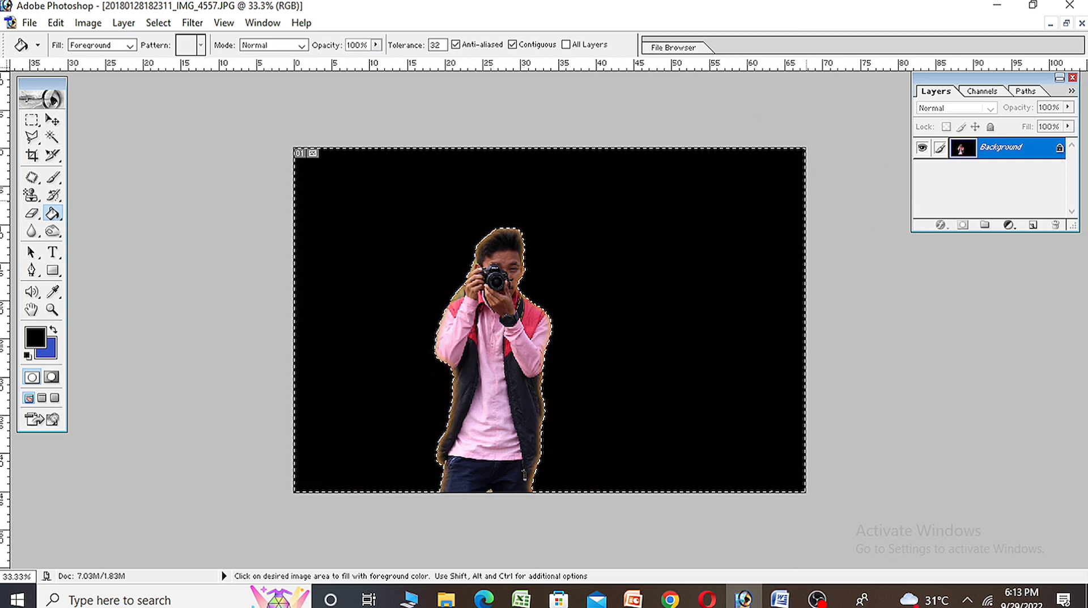
Step: Set the foreground to bright blue 0A80F9 and fill the background with it
click(40, 335)
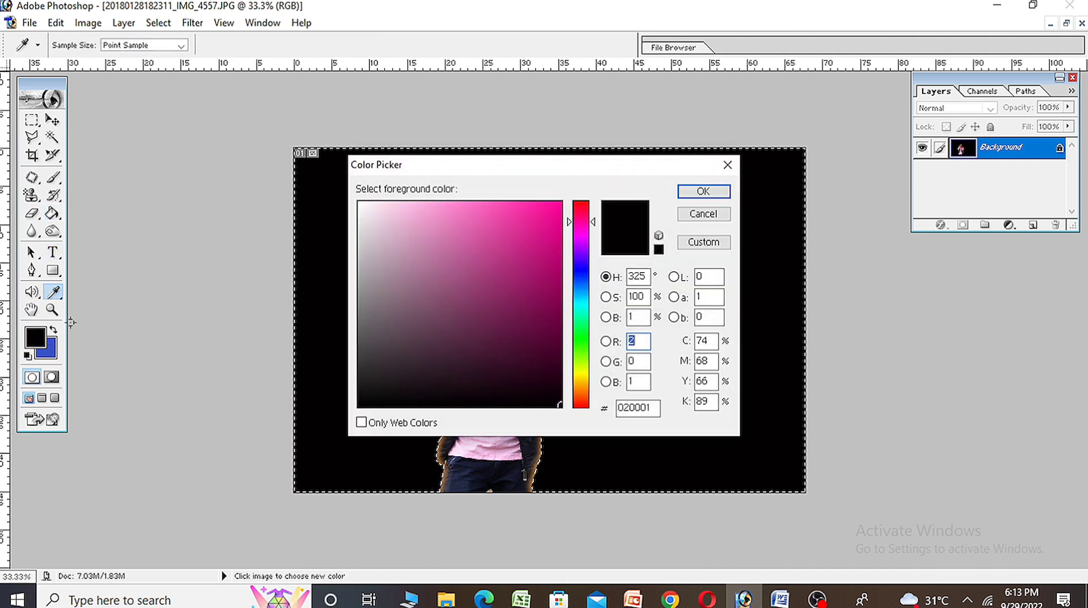
click(584, 289)
drag(583, 292, 584, 289)
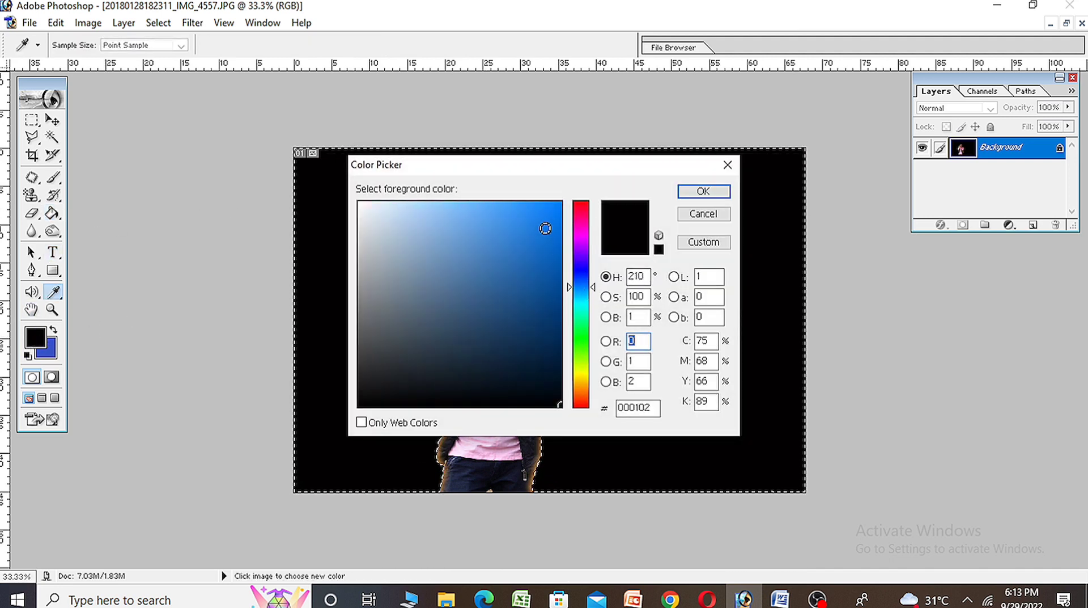
drag(547, 221, 557, 204)
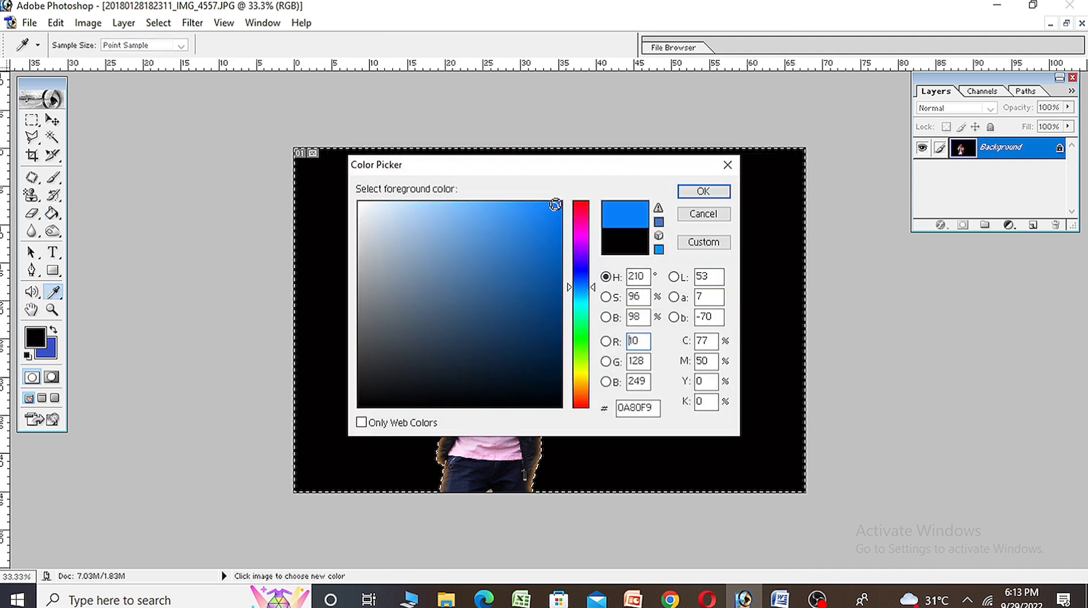
click(704, 192)
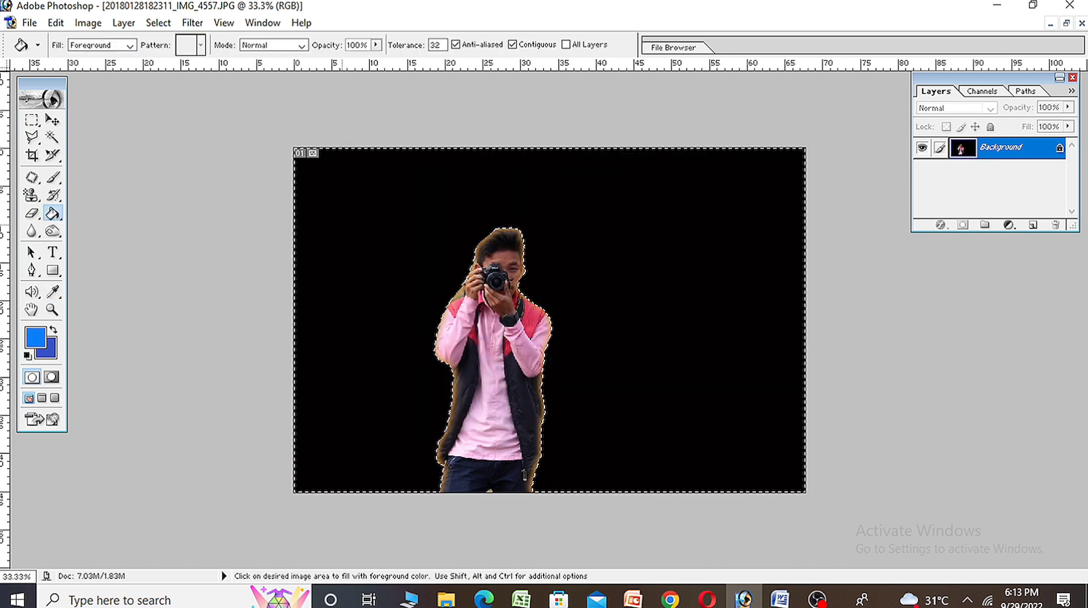
click(366, 231)
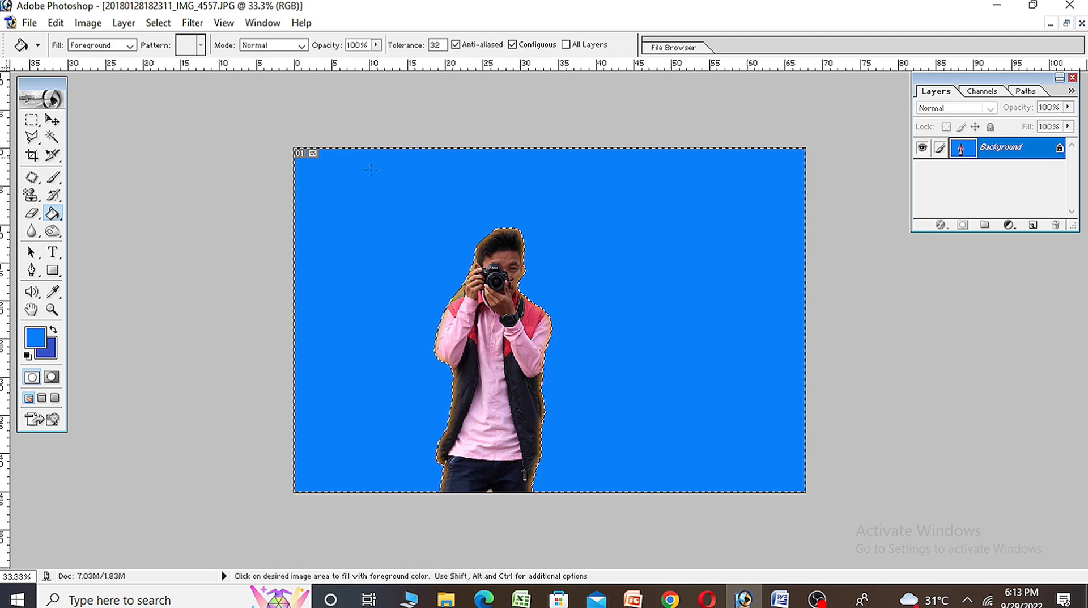
click(52, 137)
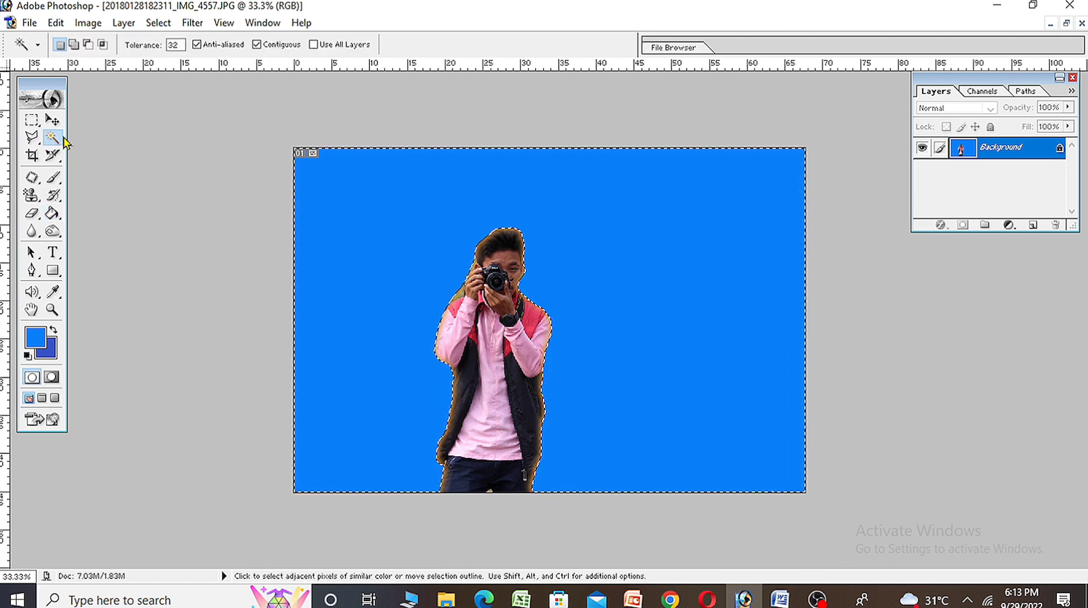
Step: Clear the selection and crop tightly to the man's head and shoulders
key(ctrl+d)
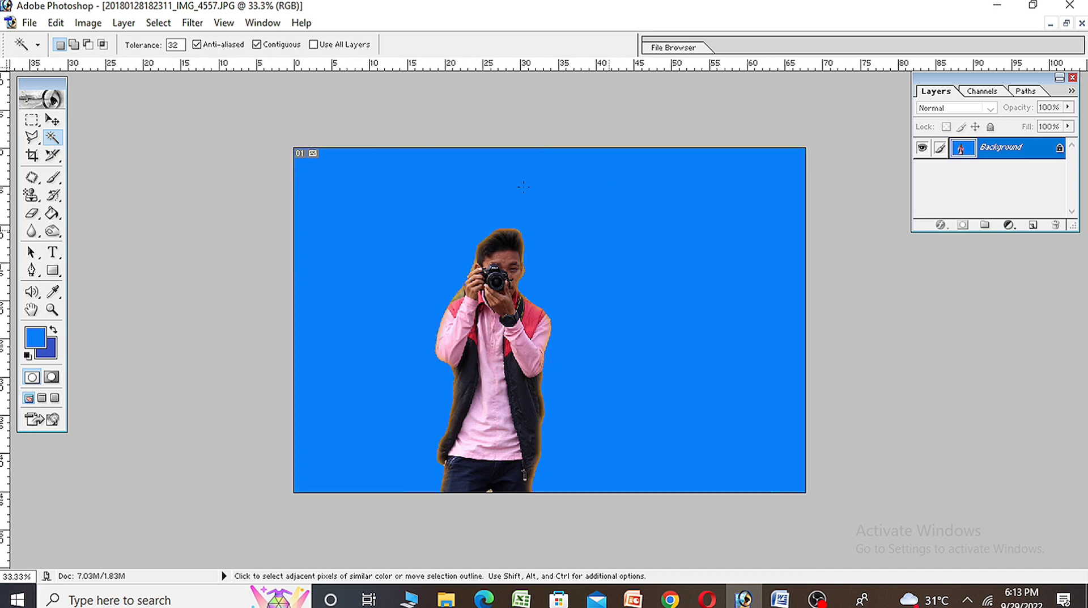
click(36, 162)
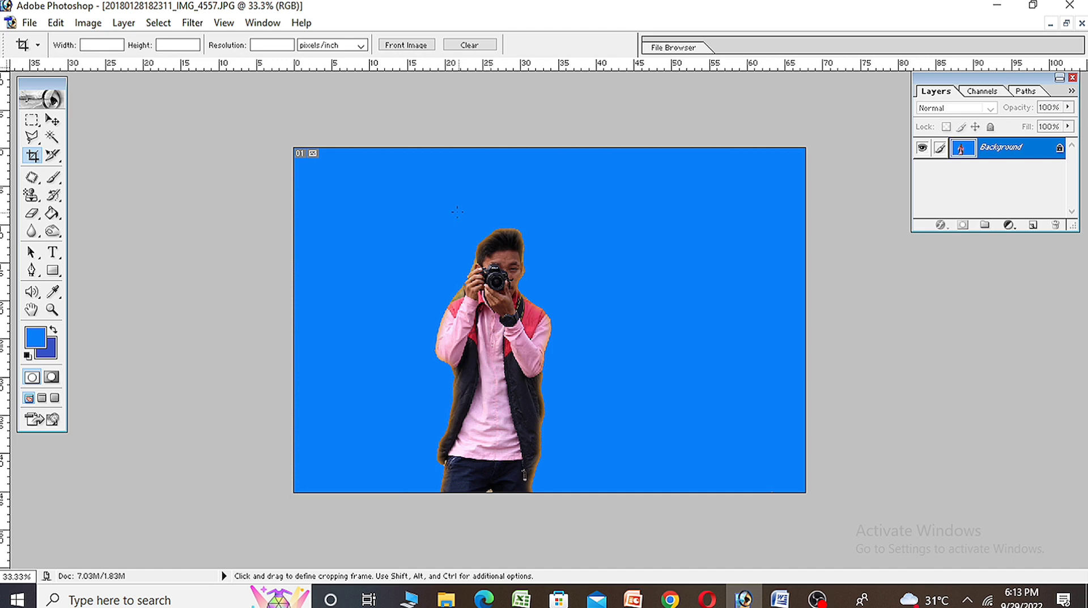
drag(527, 289, 570, 377)
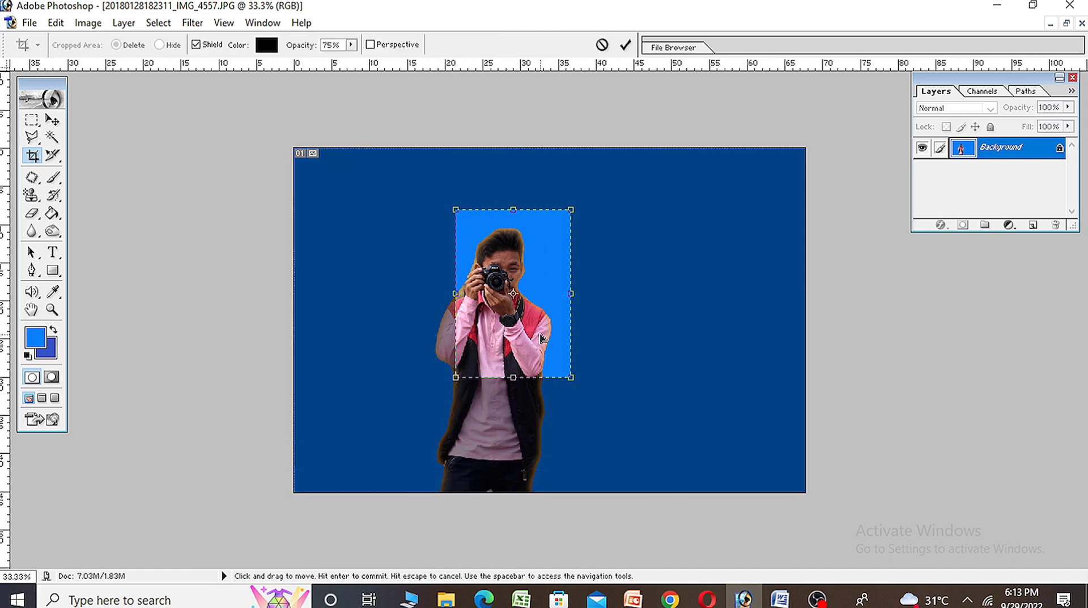
drag(540, 340, 524, 337)
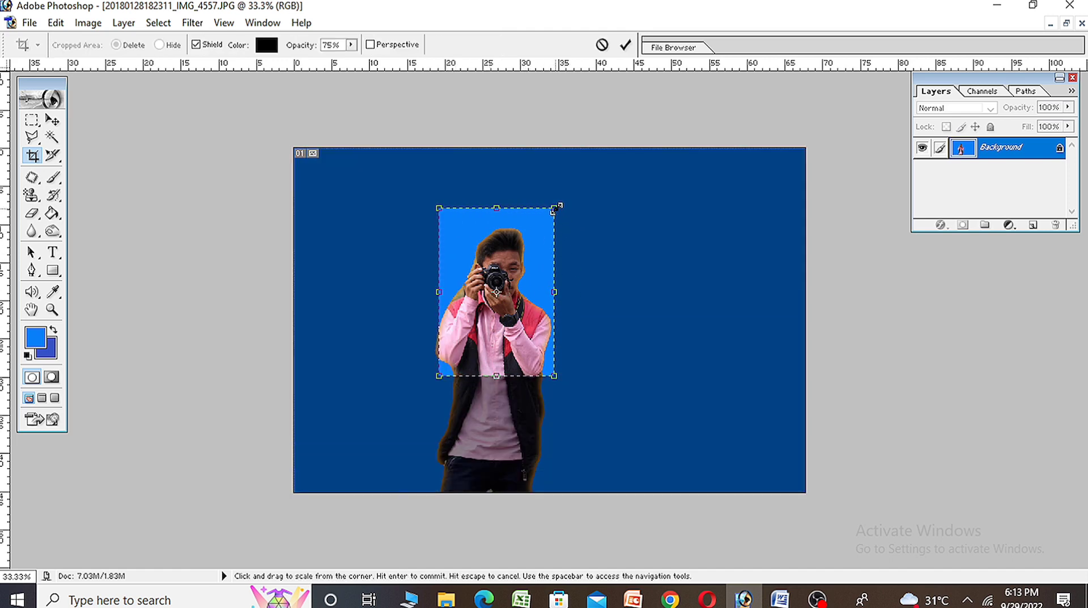
mouse_move(558, 209)
mouse_down()
mouse_move(548, 223)
mouse_move(553, 215)
mouse_up()
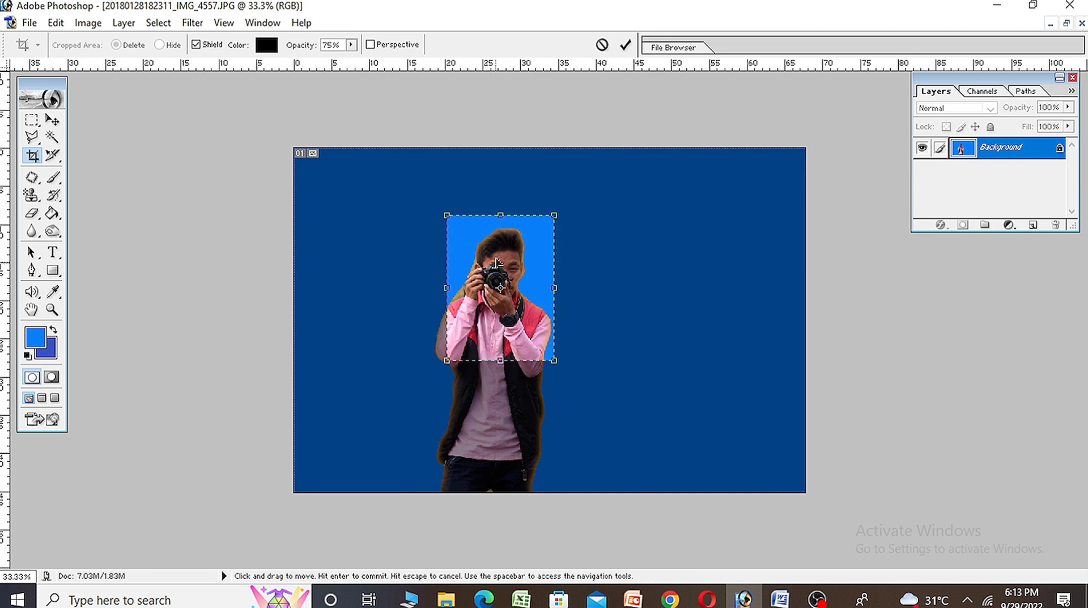
key(Left)
key(Left)
key(Left)
key(Left)
key(Left)
key(Left)
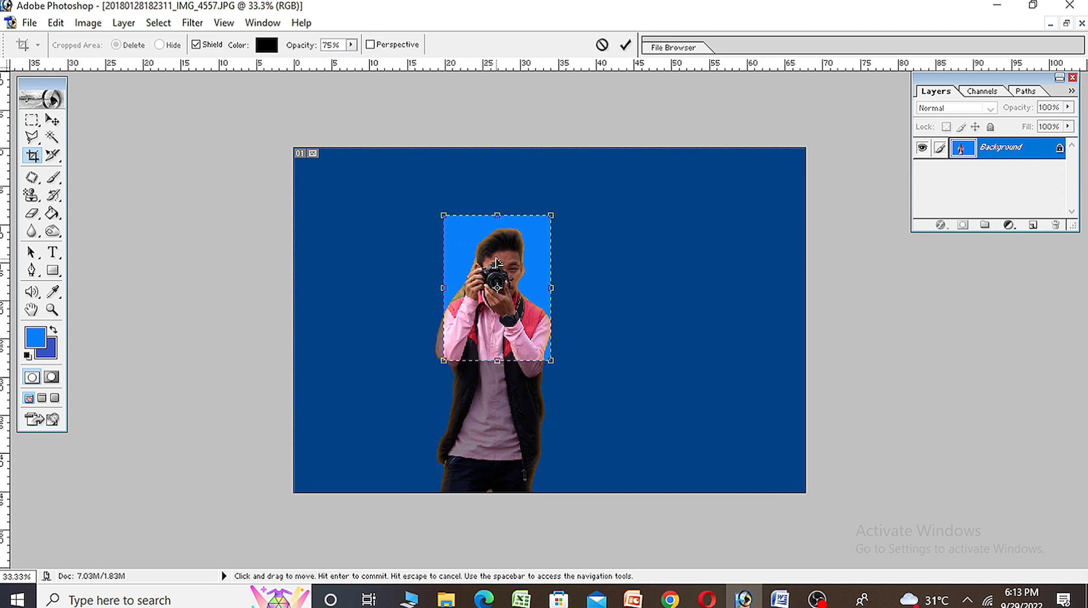
key(Right)
key(Right)
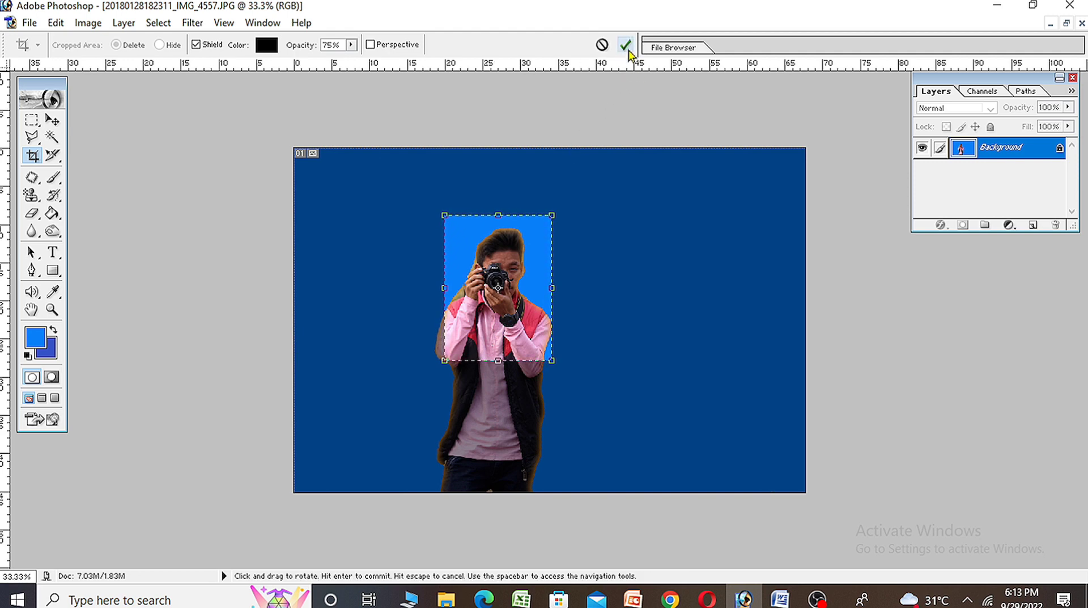
click(627, 46)
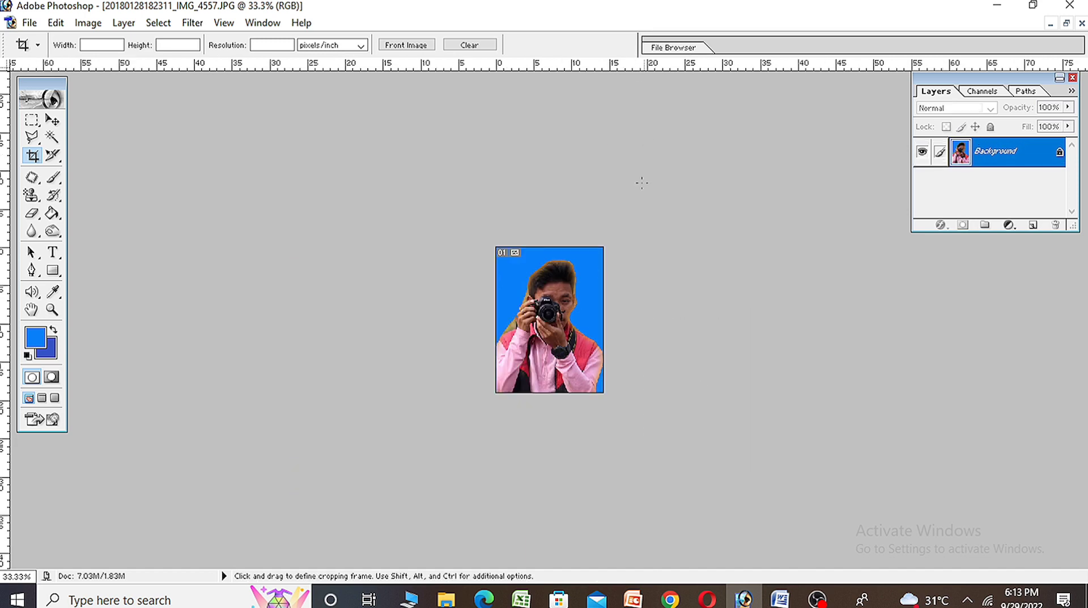
key(ctrl+plus)
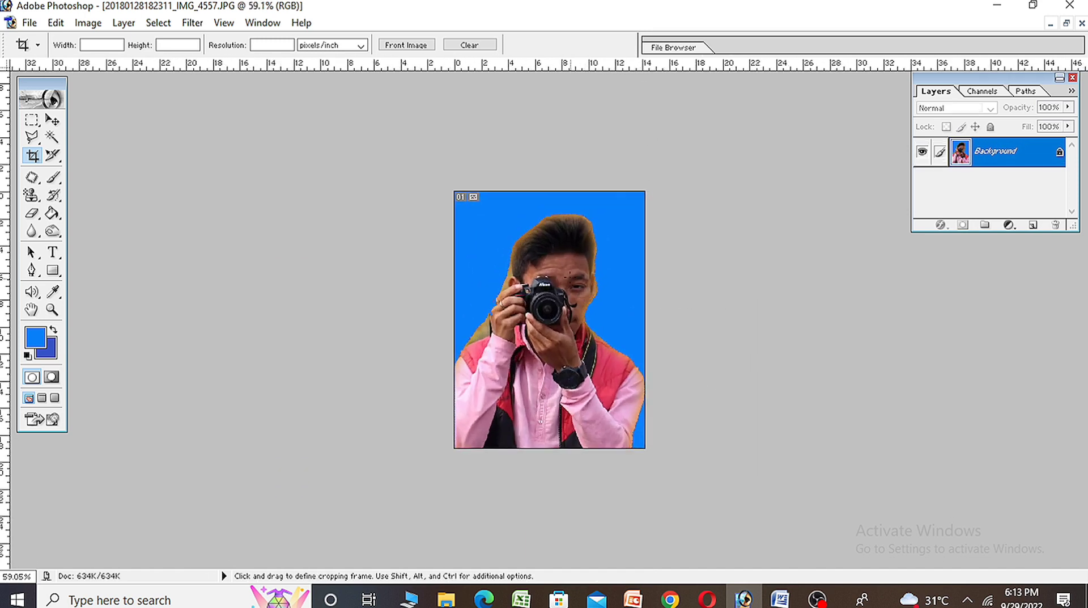
key(ctrl+plus)
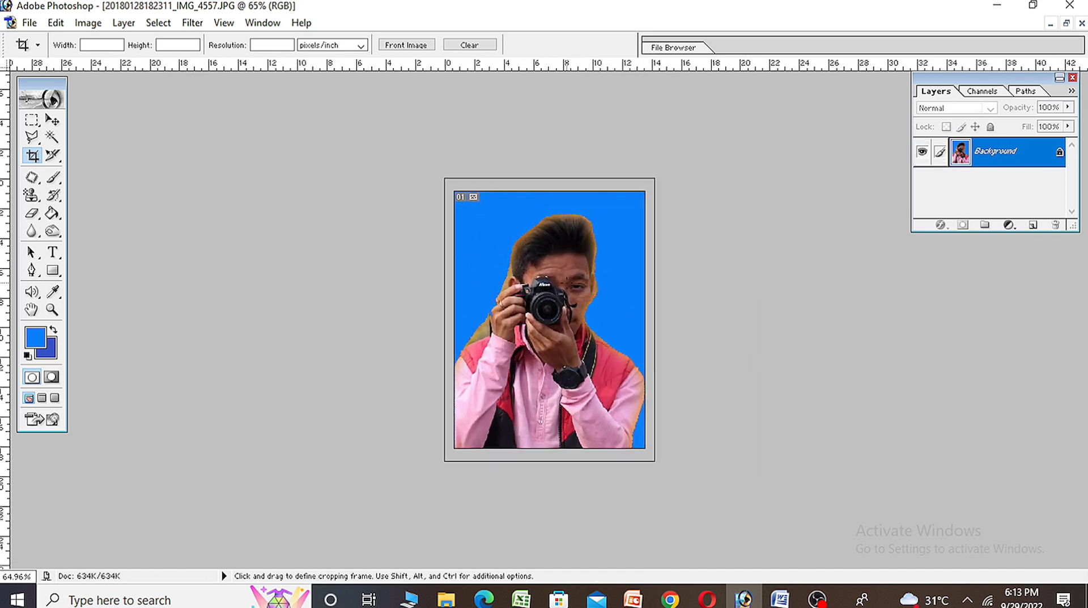
click(53, 310)
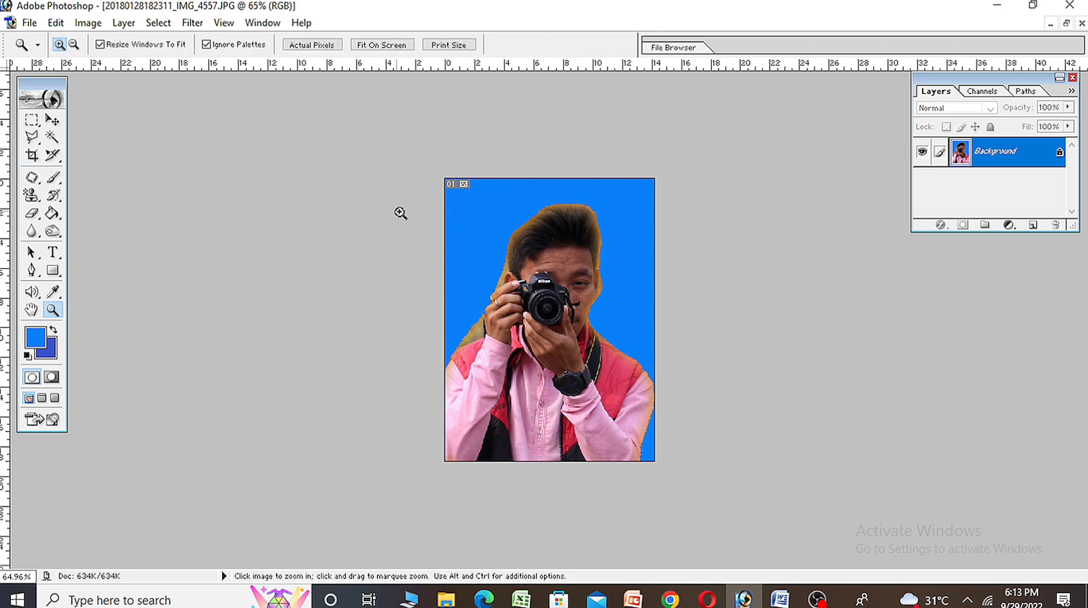
click(486, 271)
click(486, 271)
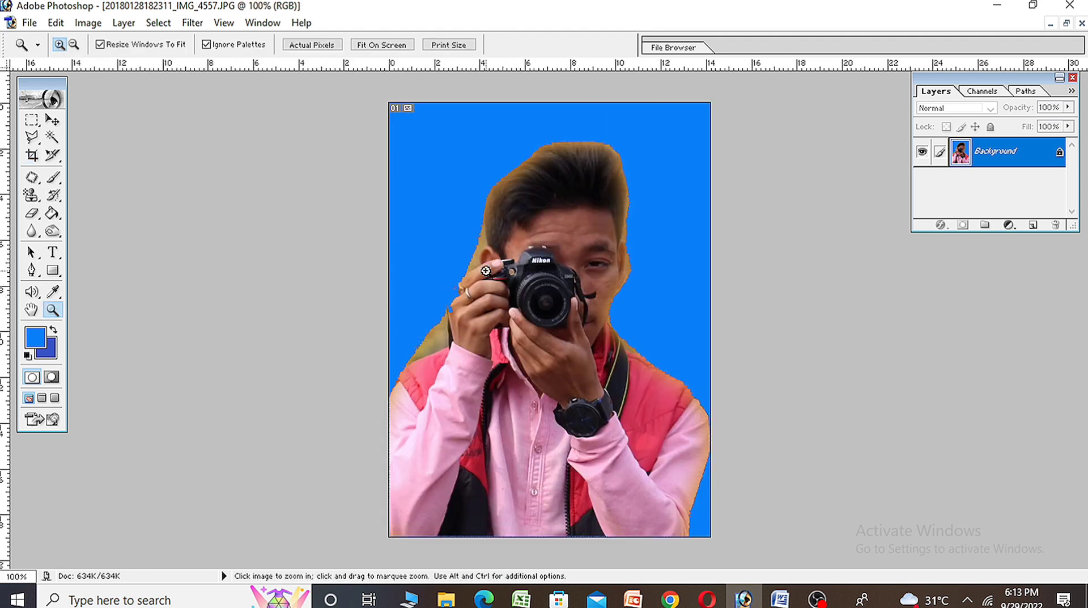
click(74, 45)
click(548, 232)
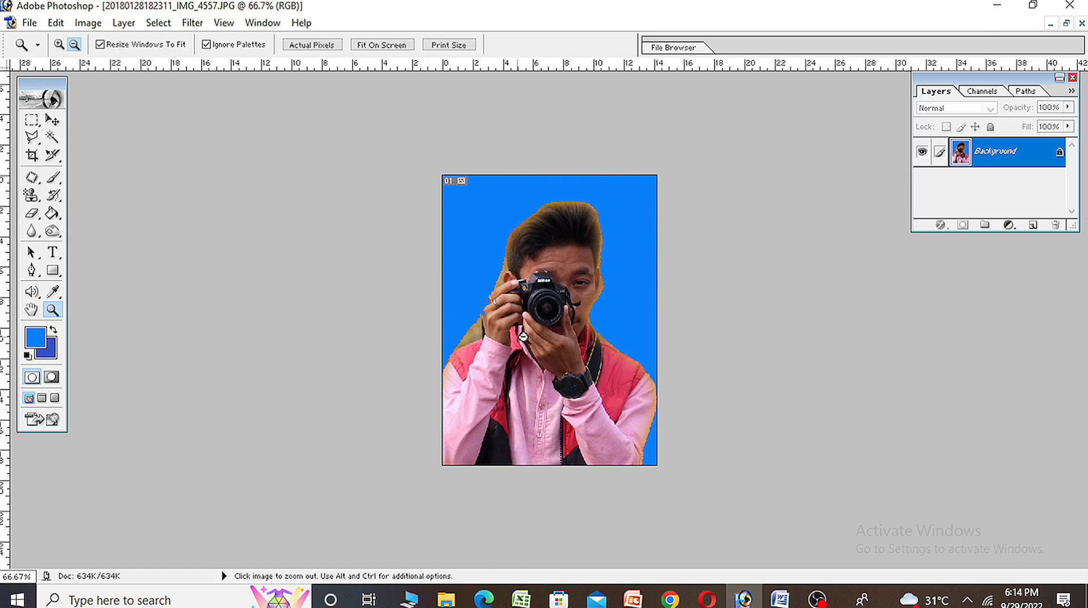
click(60, 123)
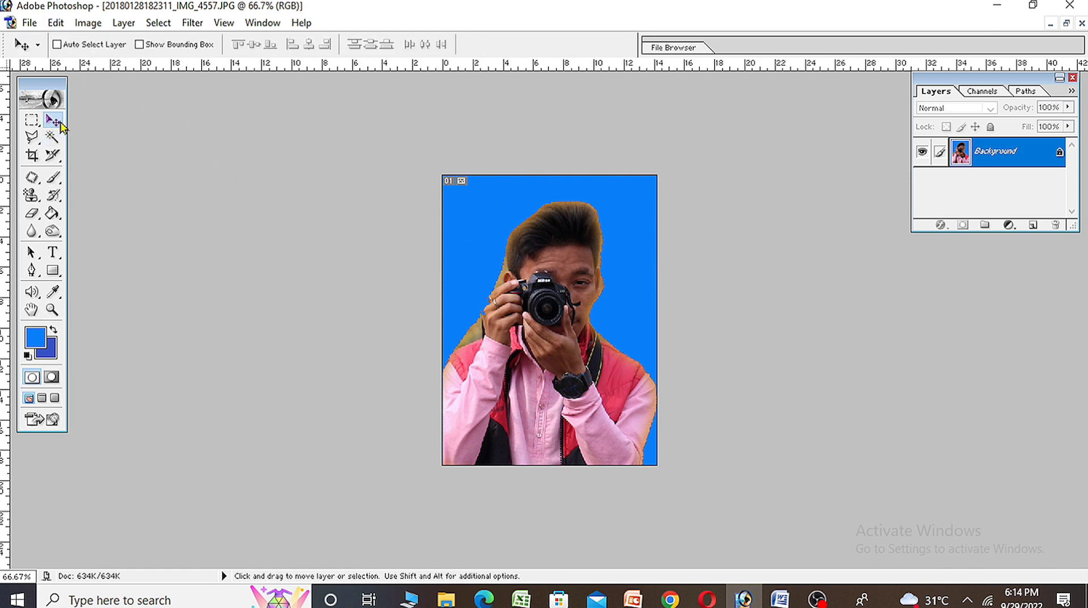
Step: Use Image Size to set the portrait to 350 px wide by 430 px high
click(94, 29)
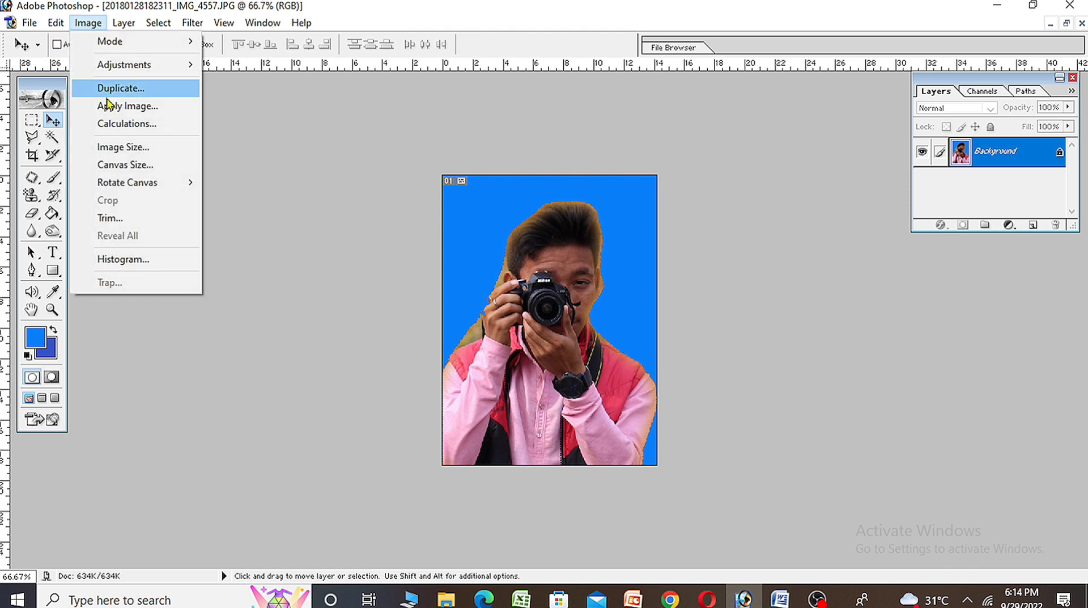
click(144, 150)
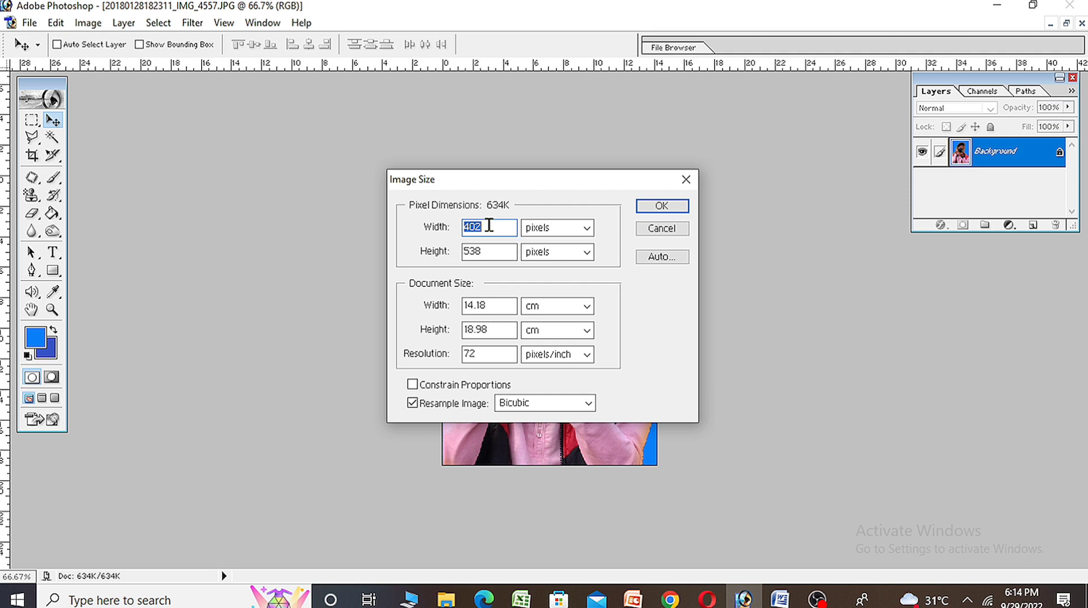
text(350)
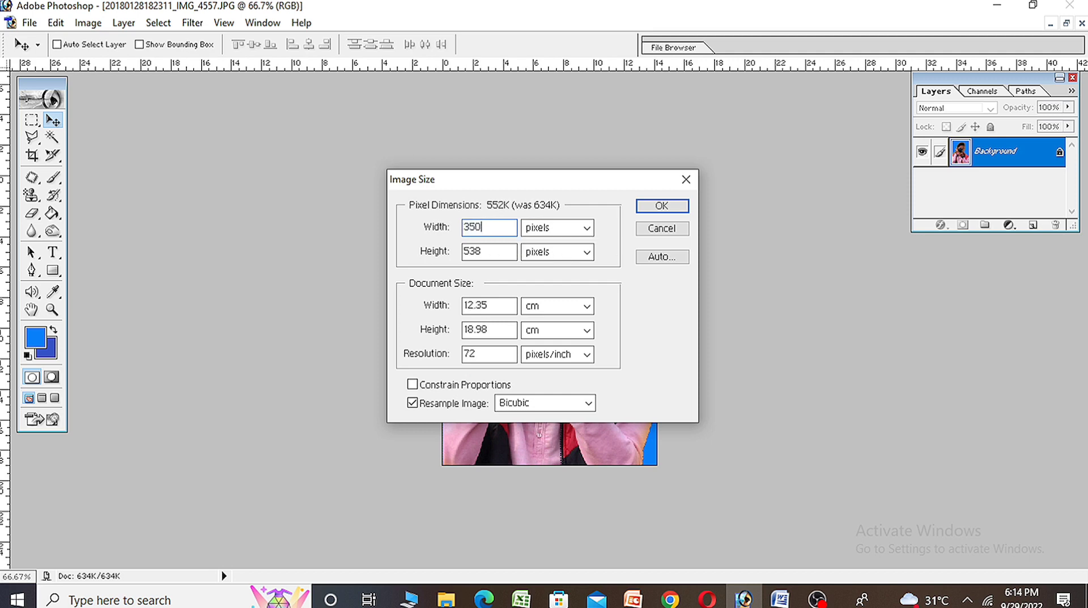
click(494, 252)
key(BackSpace)
key(BackSpace)
key(BackSpace)
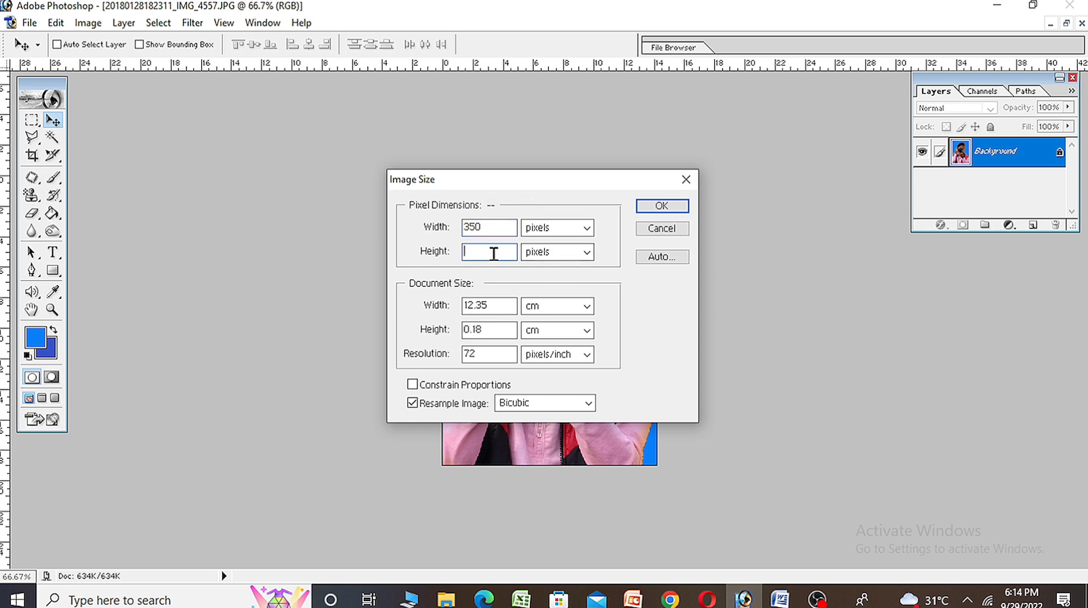
text(430)
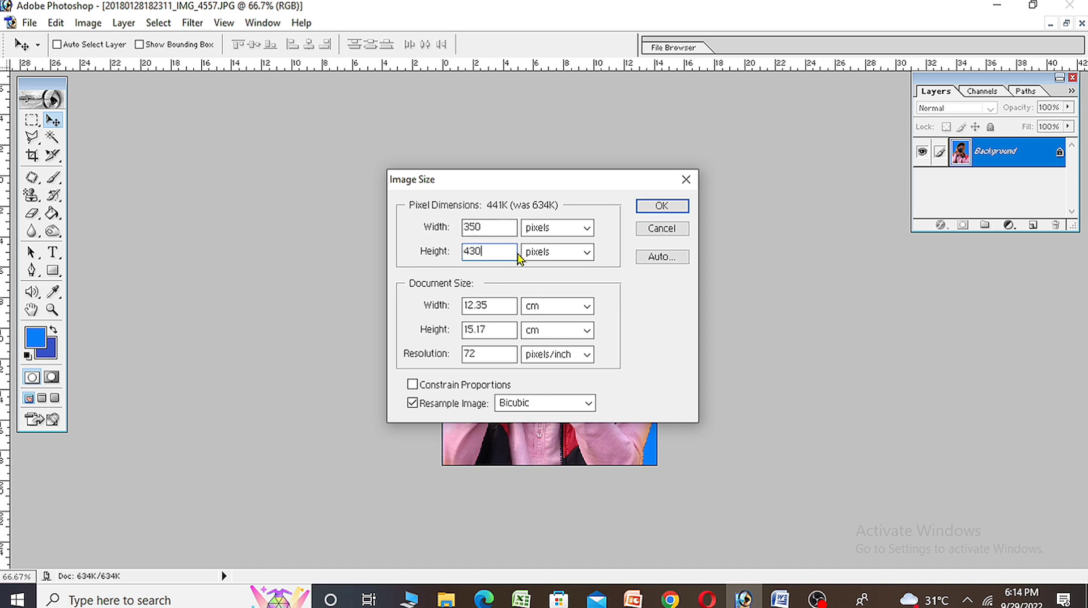
click(662, 208)
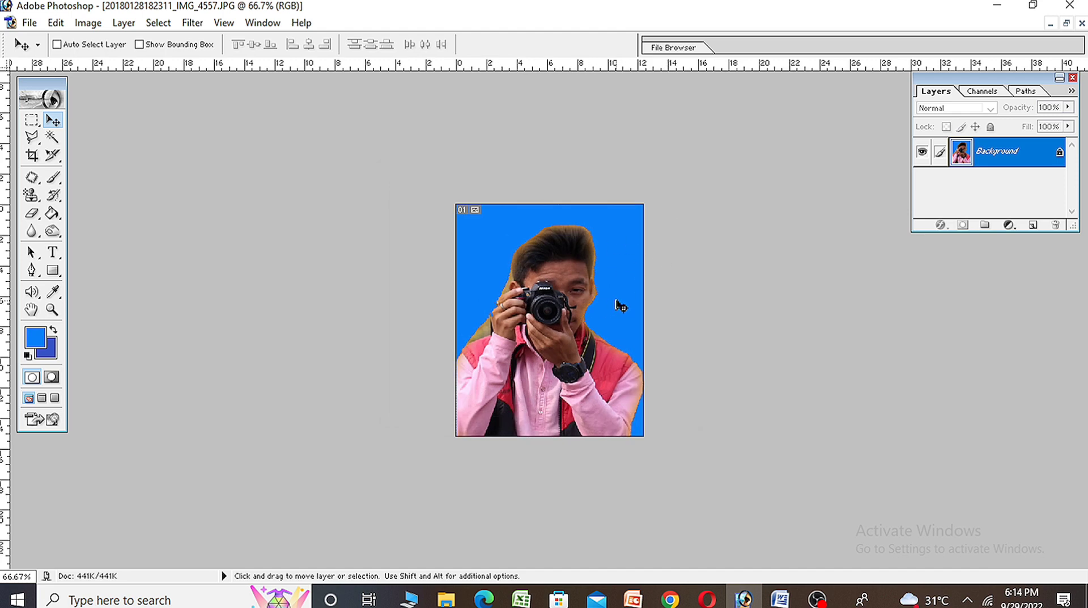
Step: Create a new white A4 document, 210 × 297 mm at 300 ppi, from File > New
key(ctrl+n)
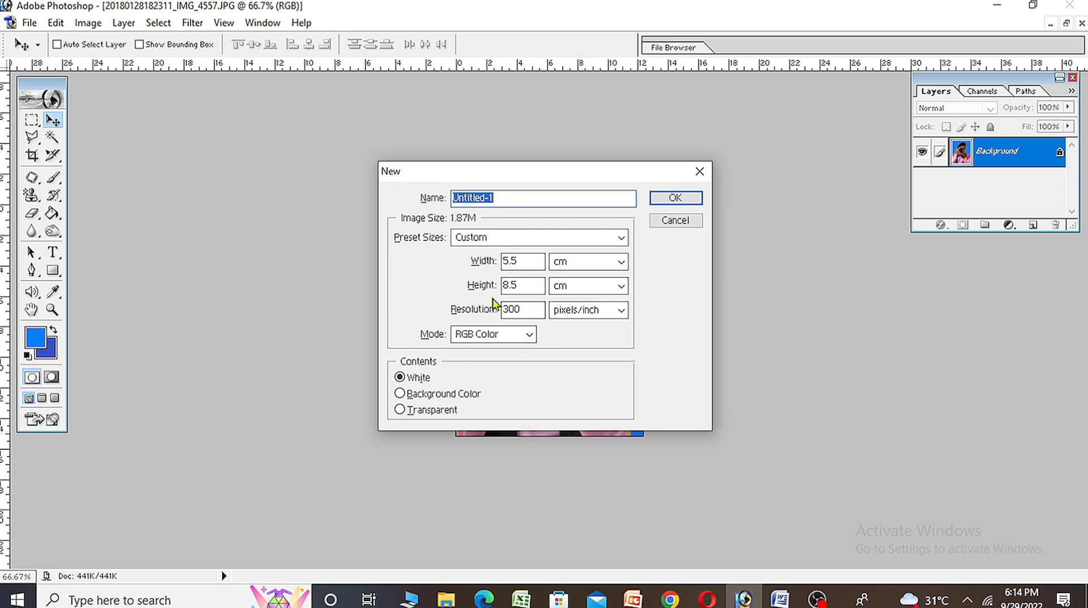
click(28, 22)
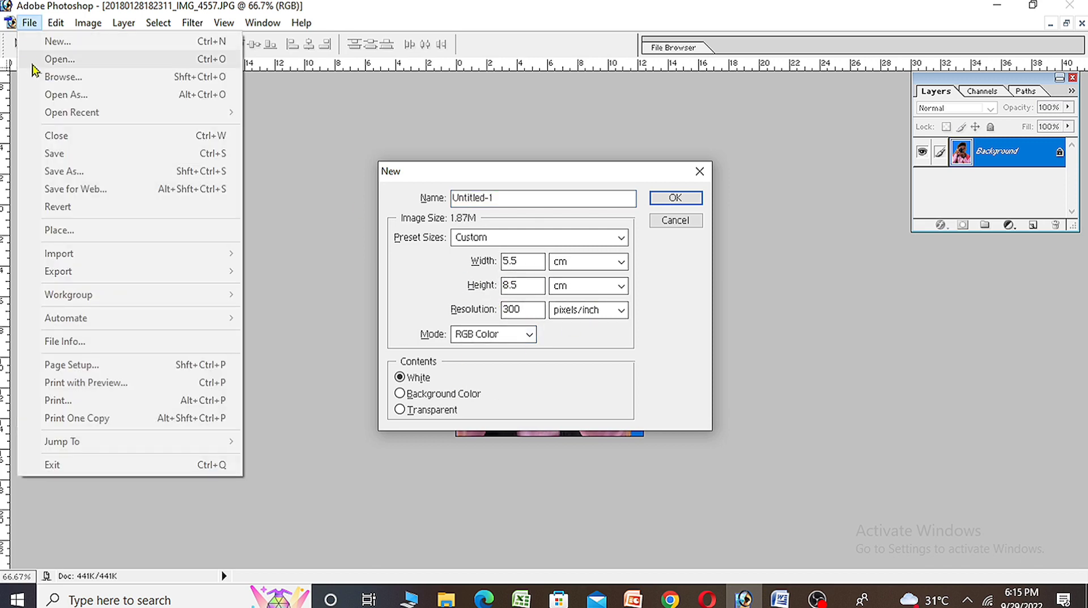
click(701, 172)
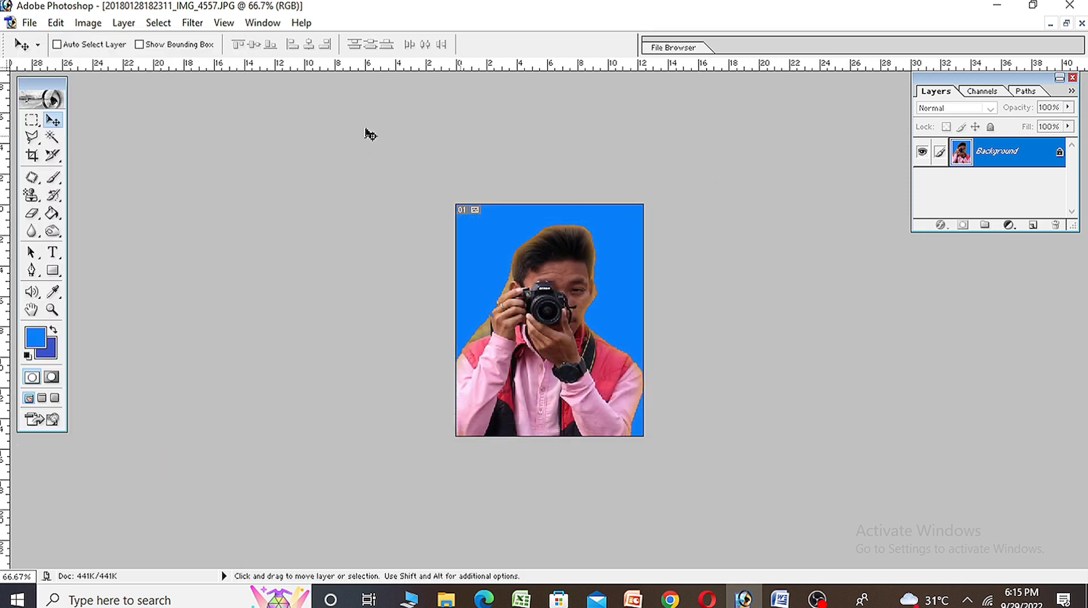
click(31, 24)
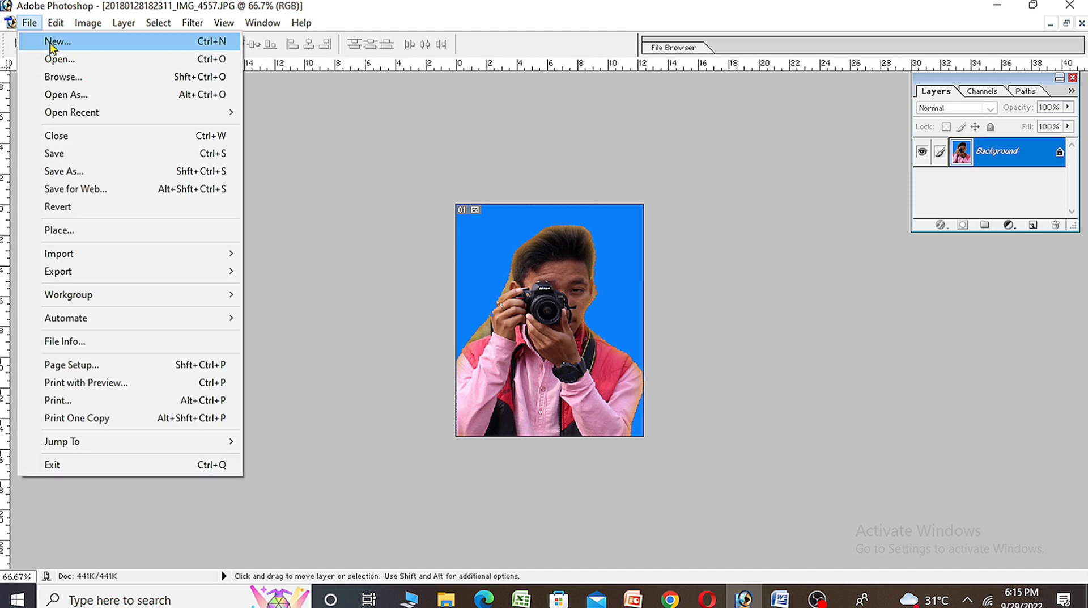
click(96, 46)
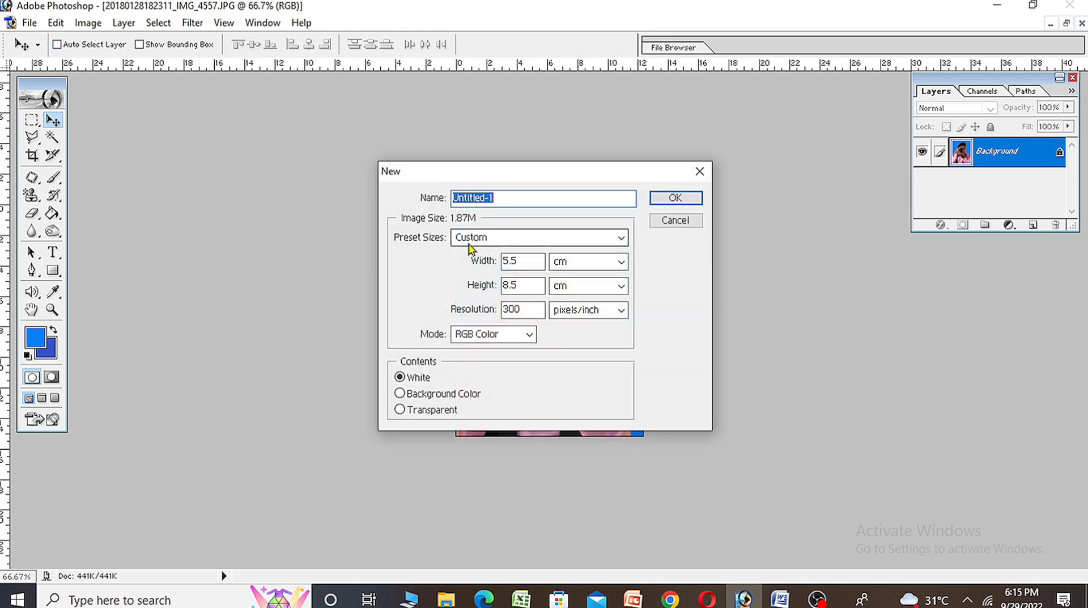
click(513, 238)
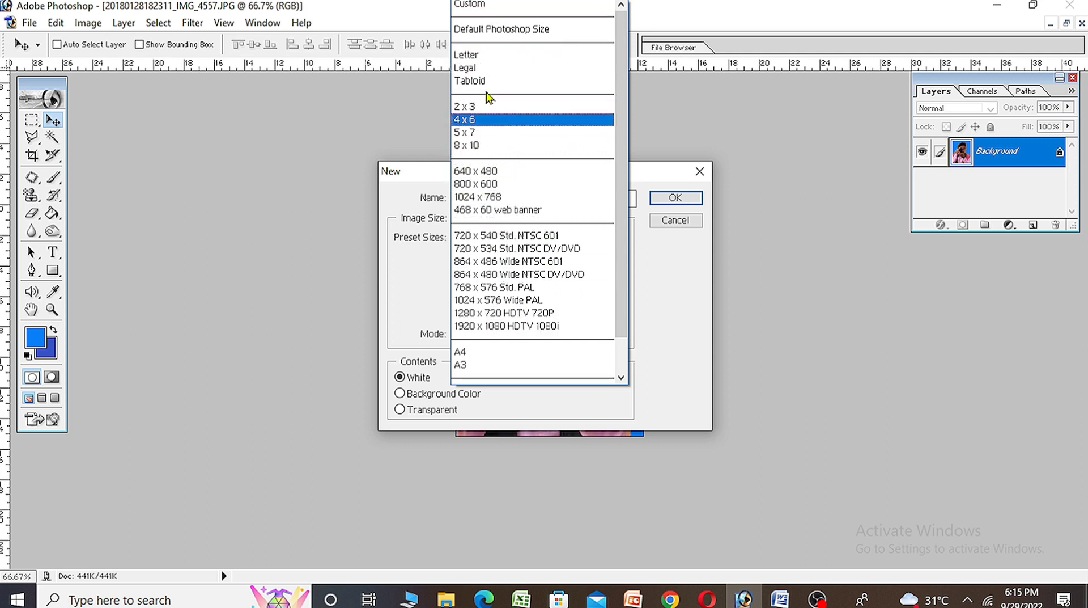
click(481, 353)
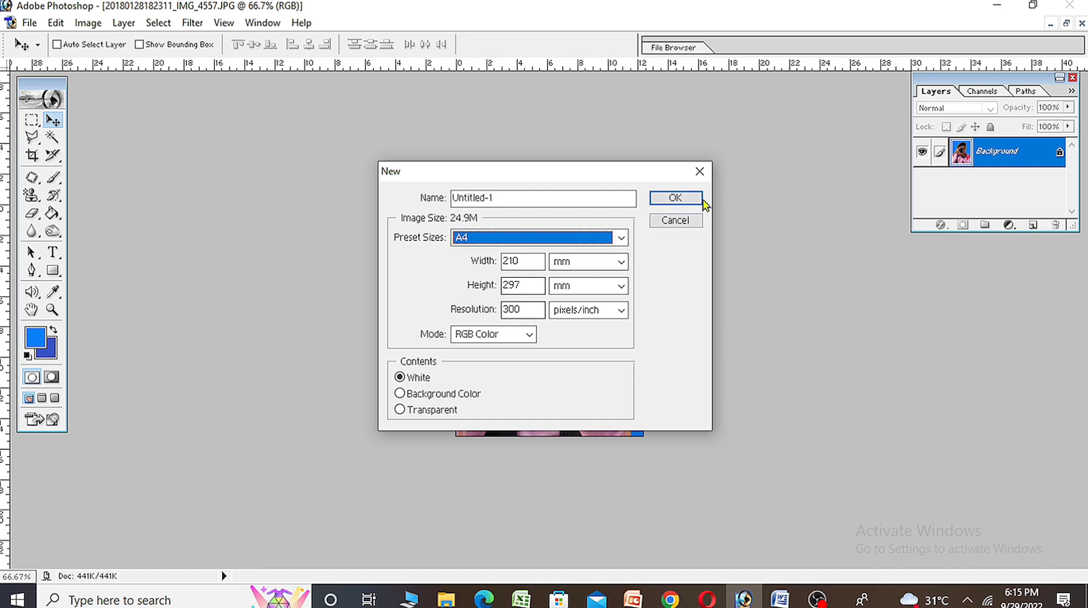
click(675, 198)
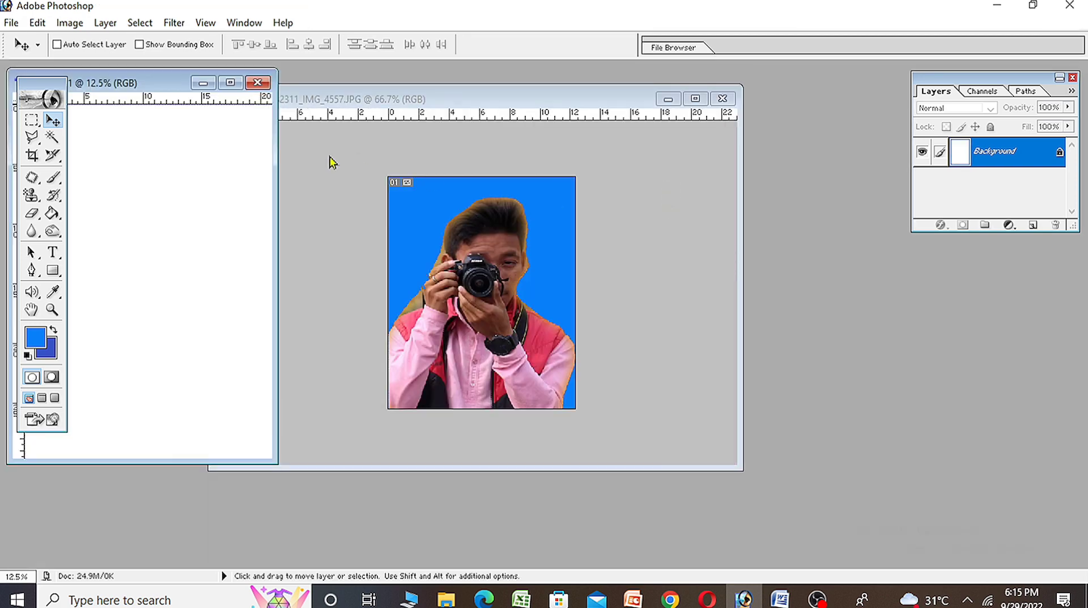
Step: Place Untitled-1 beside the photo, enlarge it to show the whole sheet, and reactivate the photo
mouse_move(161, 85)
mouse_down()
mouse_move(845, 227)
mouse_move(842, 126)
mouse_up()
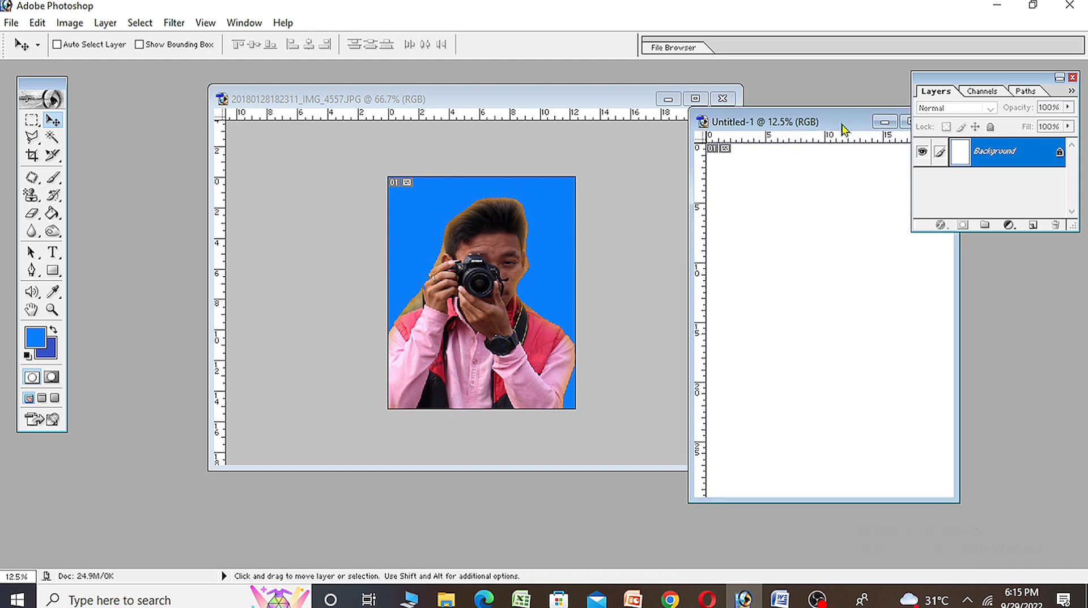
click(574, 116)
drag(554, 106, 172, 84)
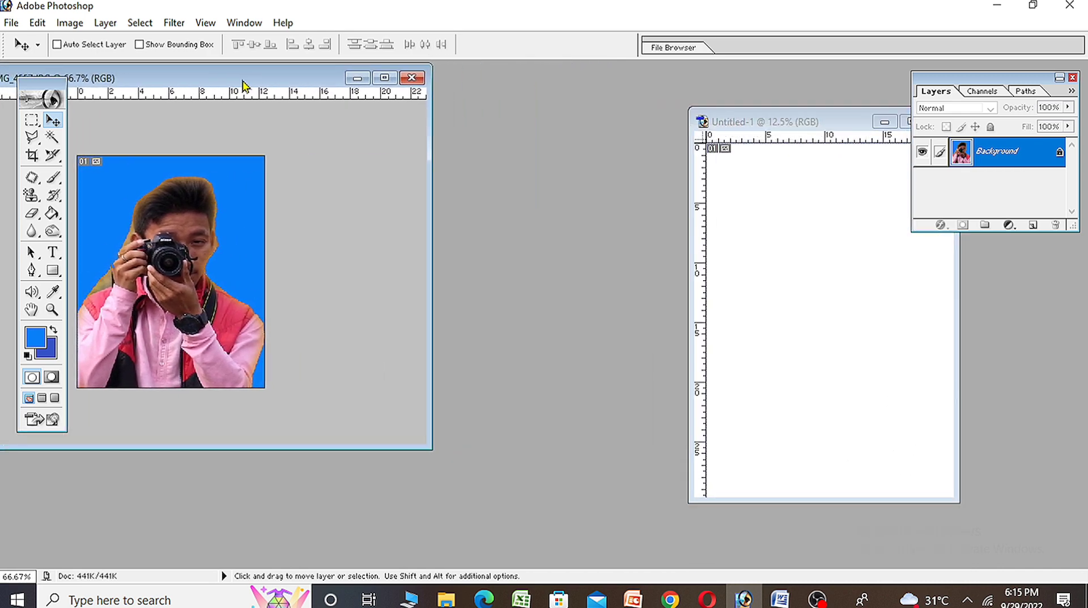
drag(843, 129, 674, 94)
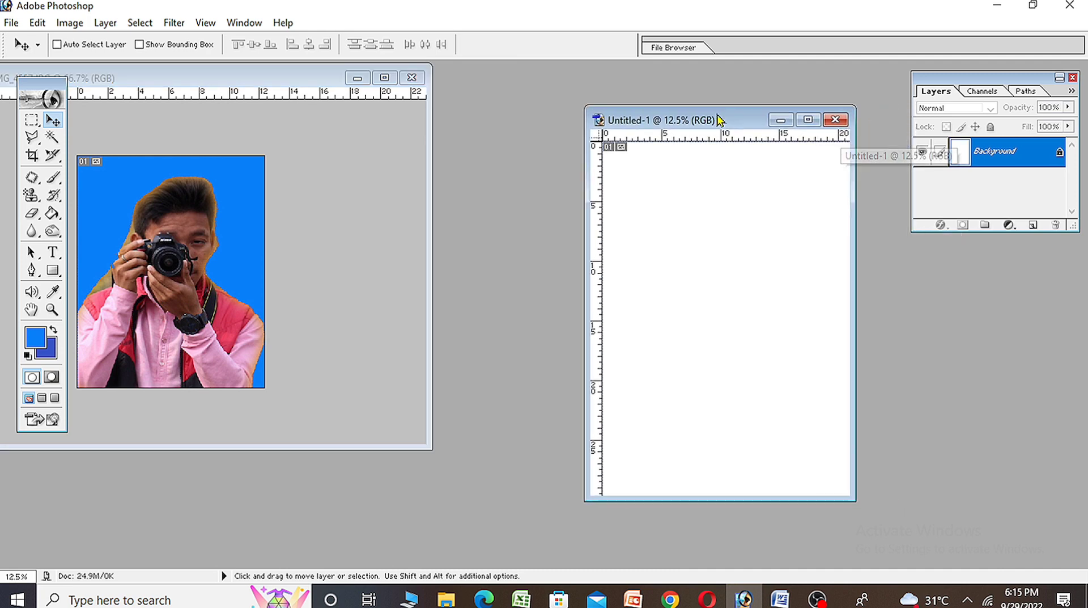
drag(778, 461, 840, 517)
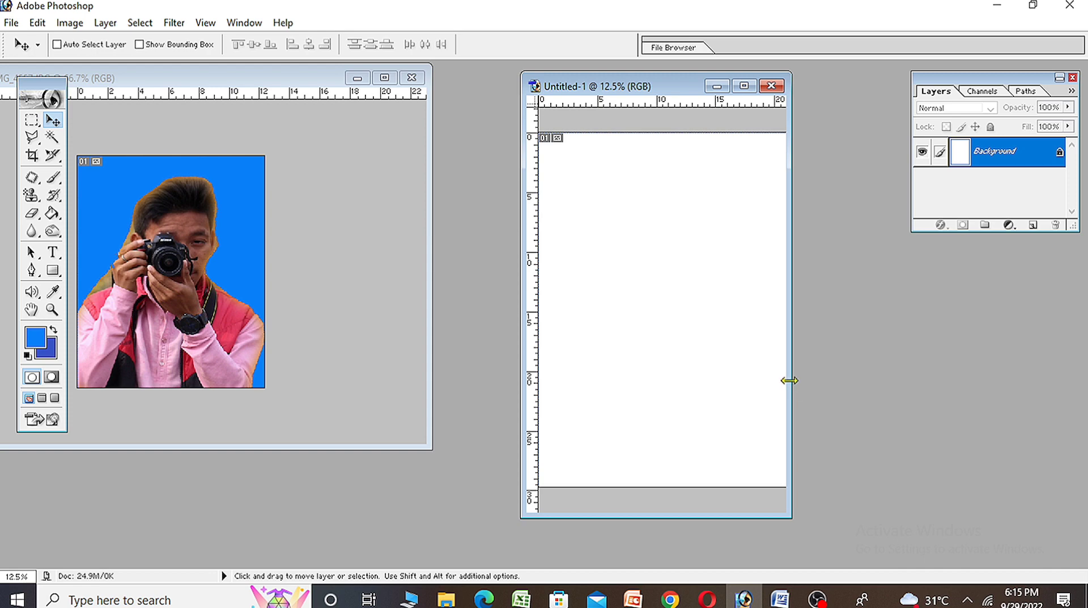
drag(789, 381, 906, 381)
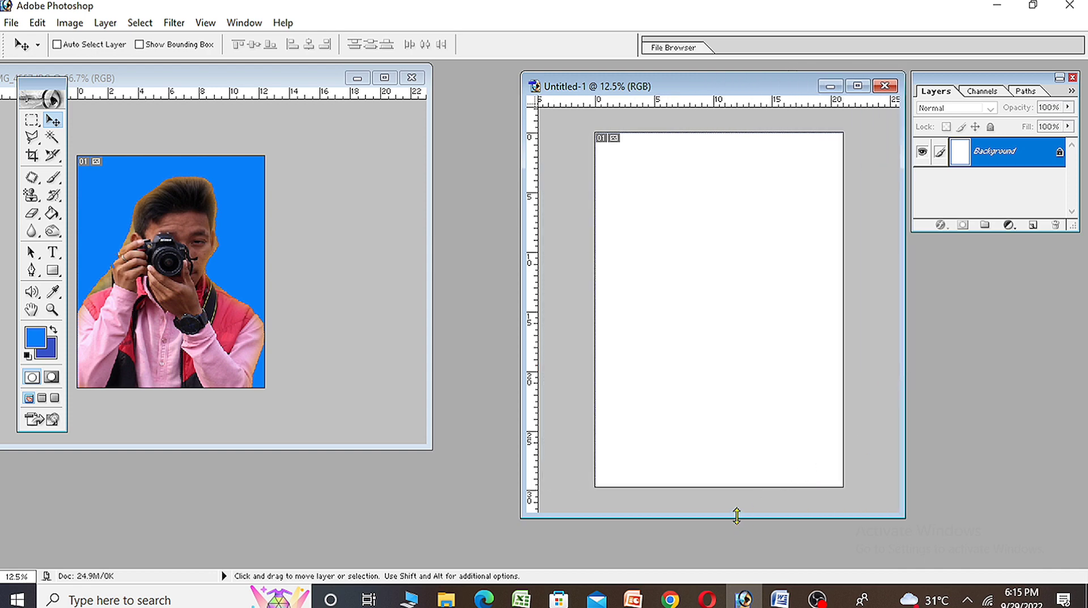
drag(737, 515, 737, 547)
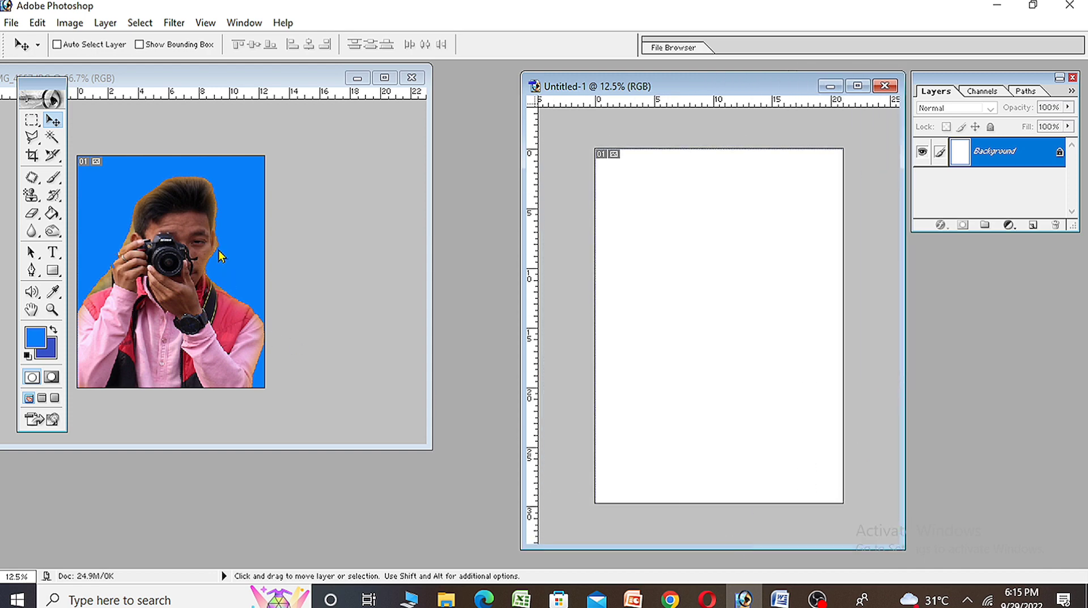
click(51, 120)
click(148, 243)
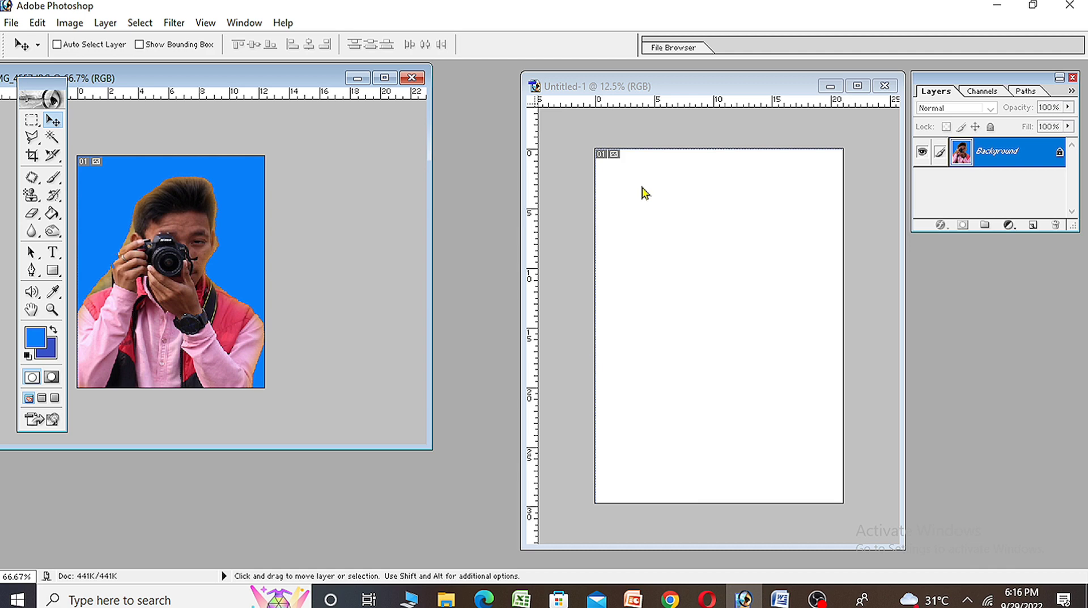
Step: Dismiss the locked-layer errors and drag the photo onto the A4 page as Layer 1
click(159, 286)
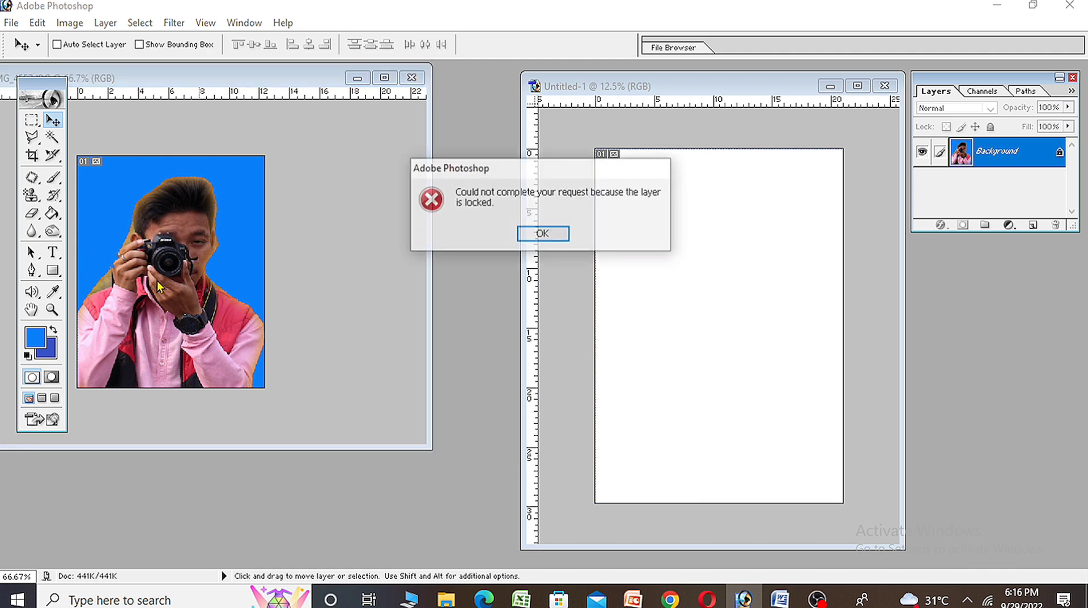
click(548, 237)
click(180, 207)
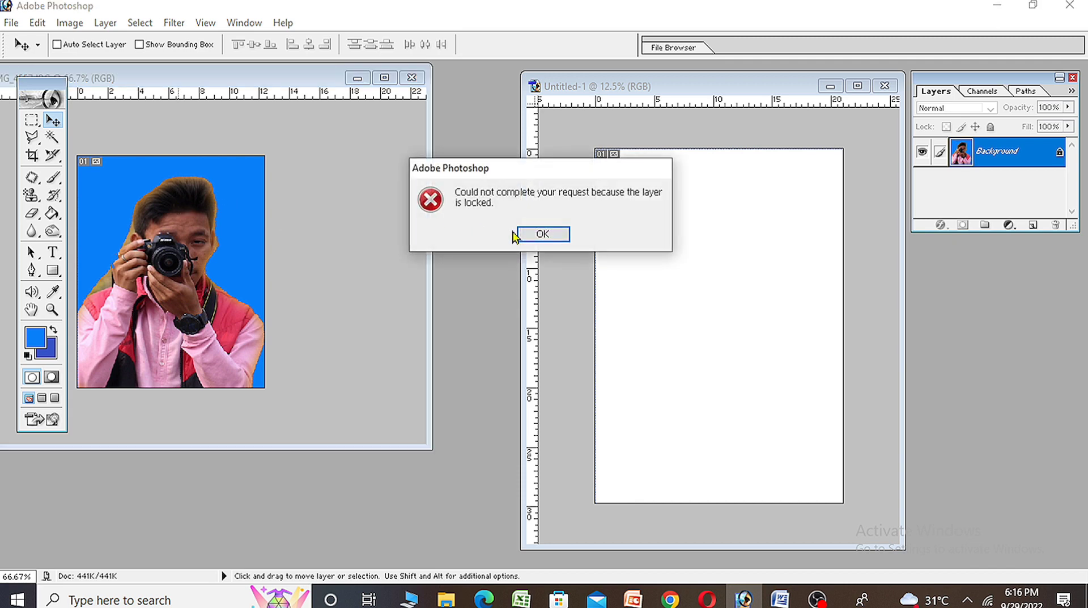
click(546, 235)
drag(251, 259, 651, 217)
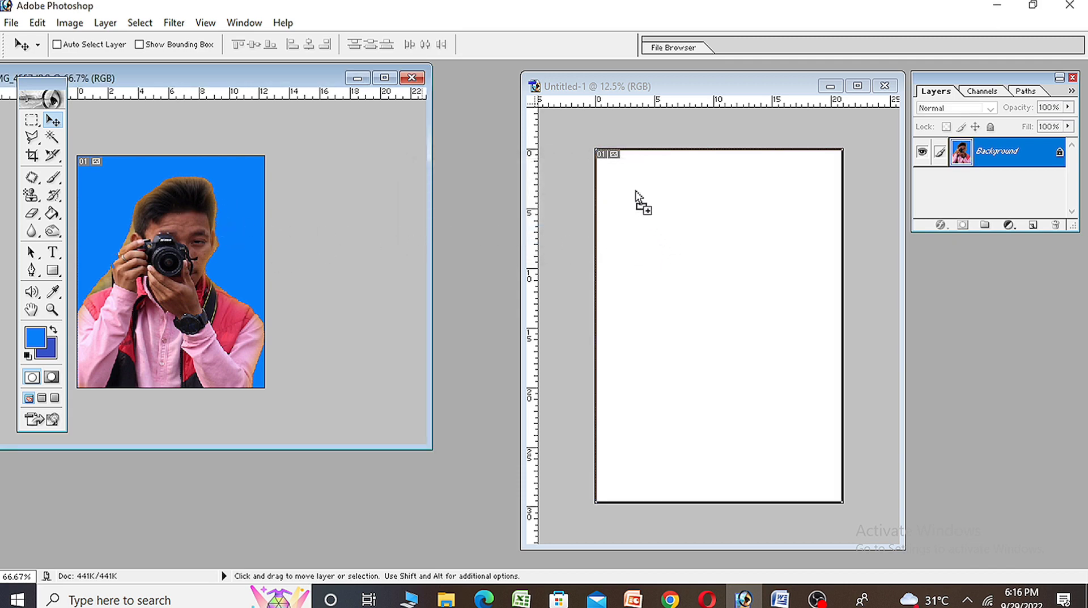
drag(650, 217, 634, 201)
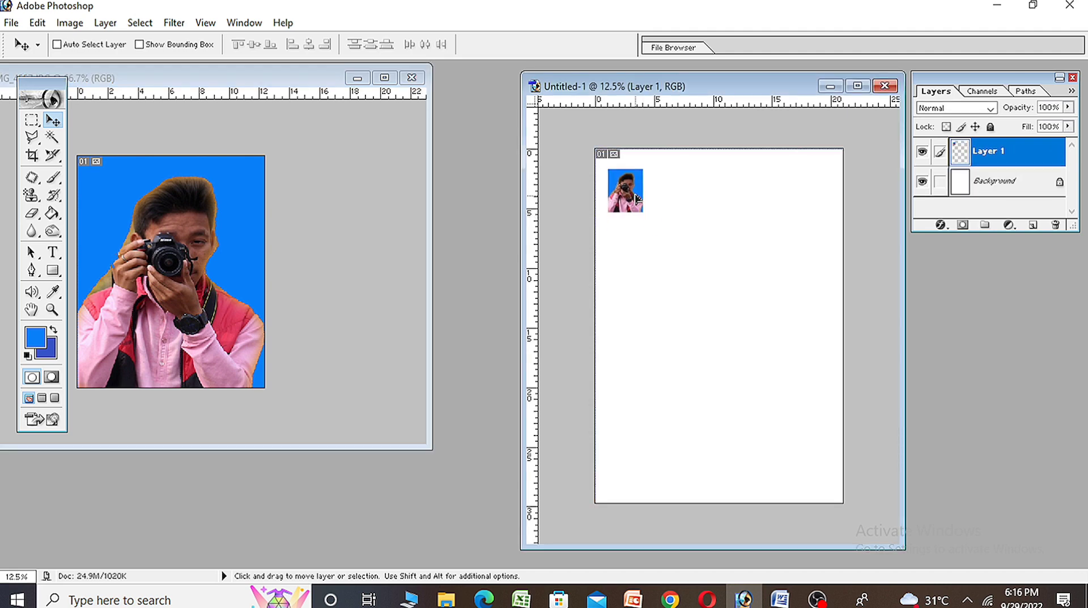
Step: Maximize the A4 window, fit it on screen, and position the photo top-left
click(858, 86)
key(ctrl+plus)
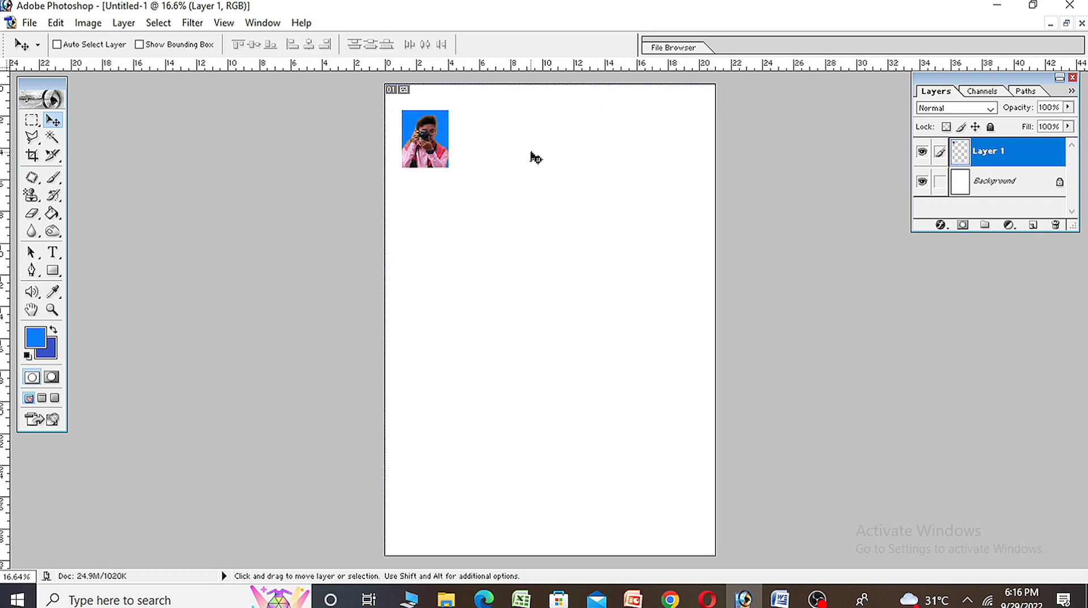
key(ctrl+0)
drag(426, 162, 421, 145)
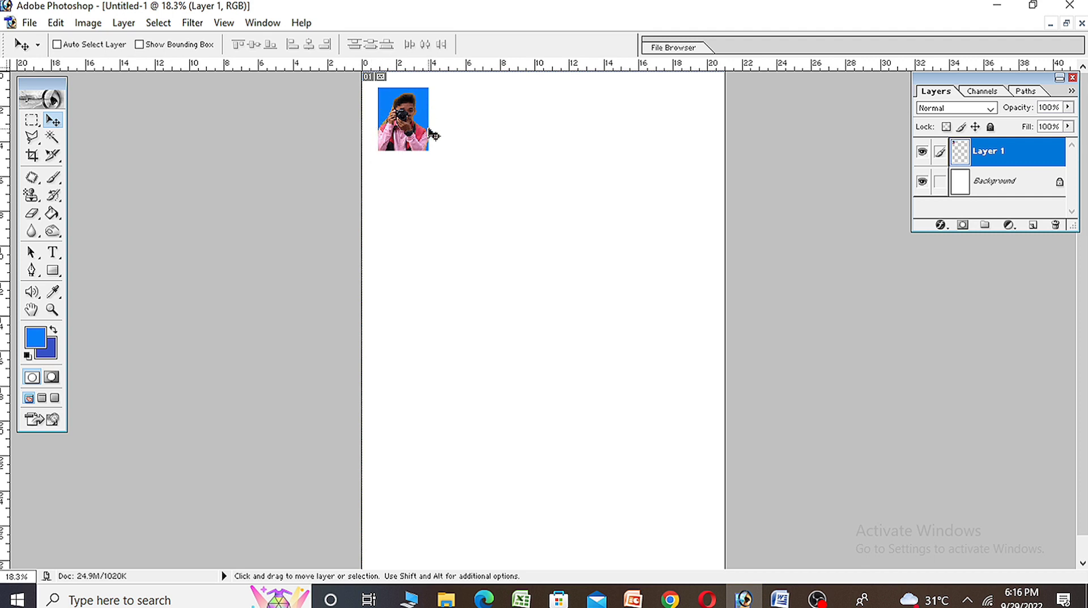
drag(412, 130, 408, 135)
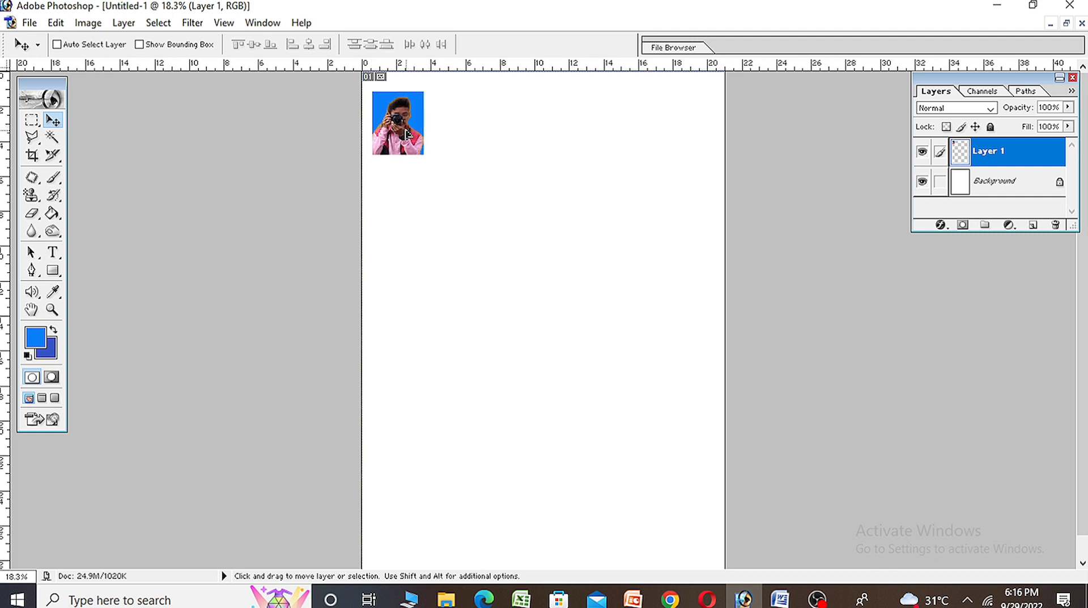
Step: Apply a 5 px red F90A20 stroke around the photo with Edit > Stroke
click(59, 25)
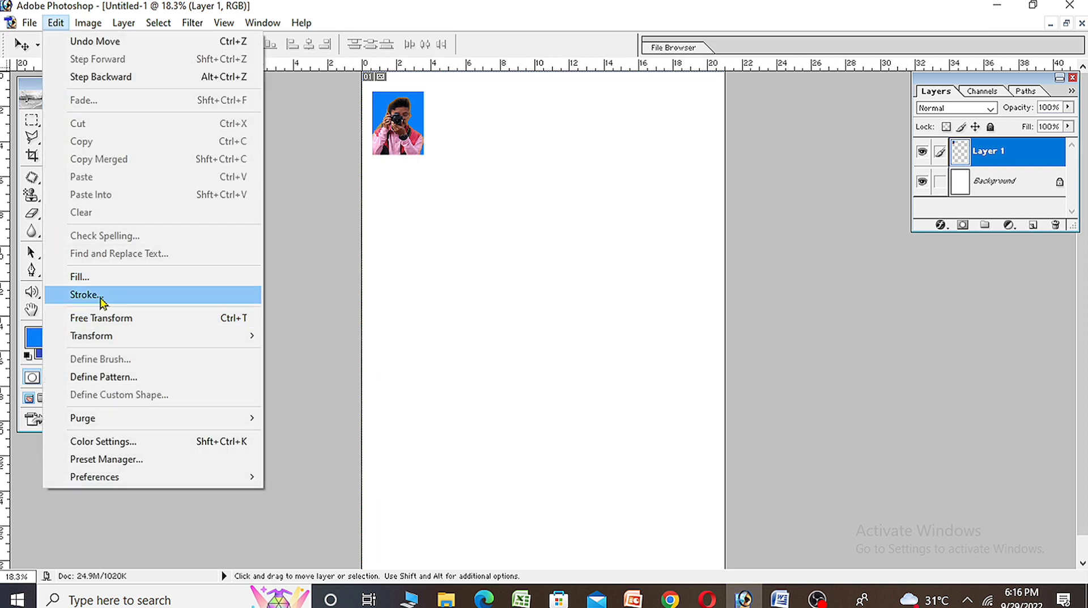
click(102, 296)
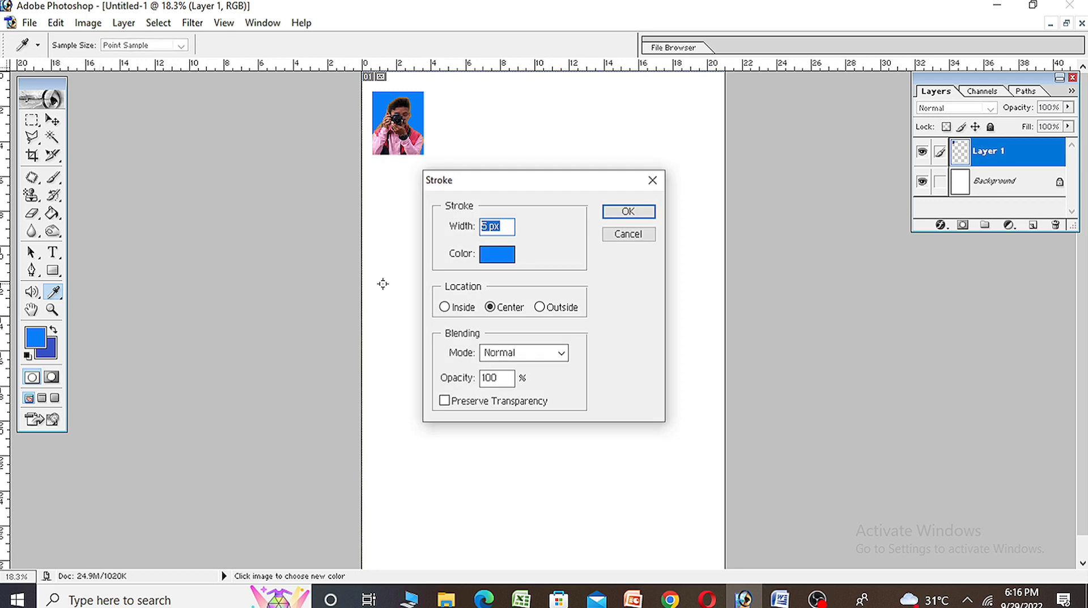
click(501, 256)
mouse_move(582, 222)
mouse_down()
mouse_move(603, 247)
mouse_move(587, 207)
mouse_up()
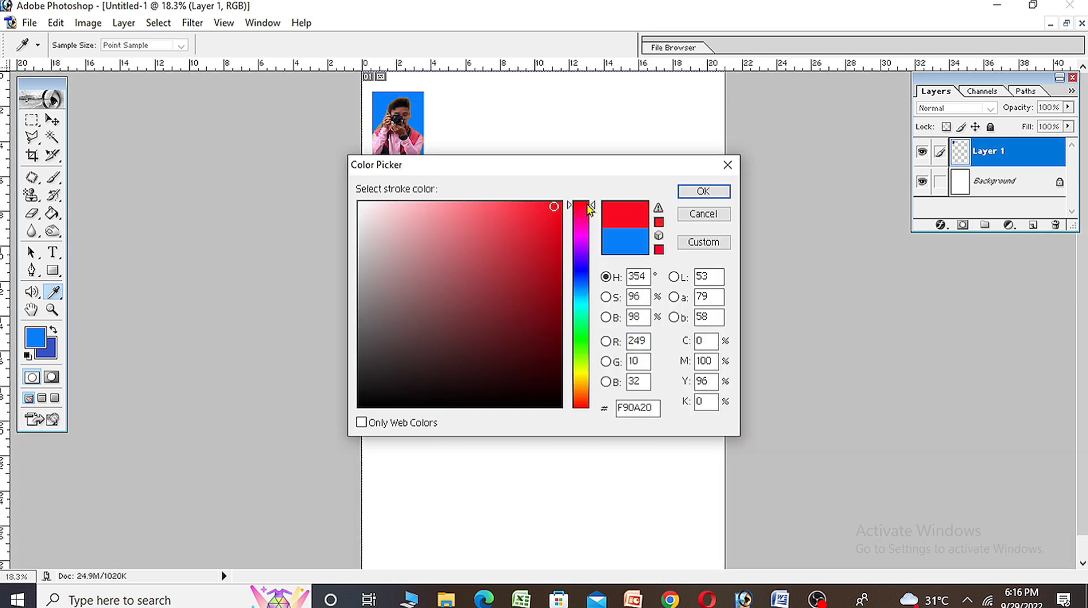
click(703, 193)
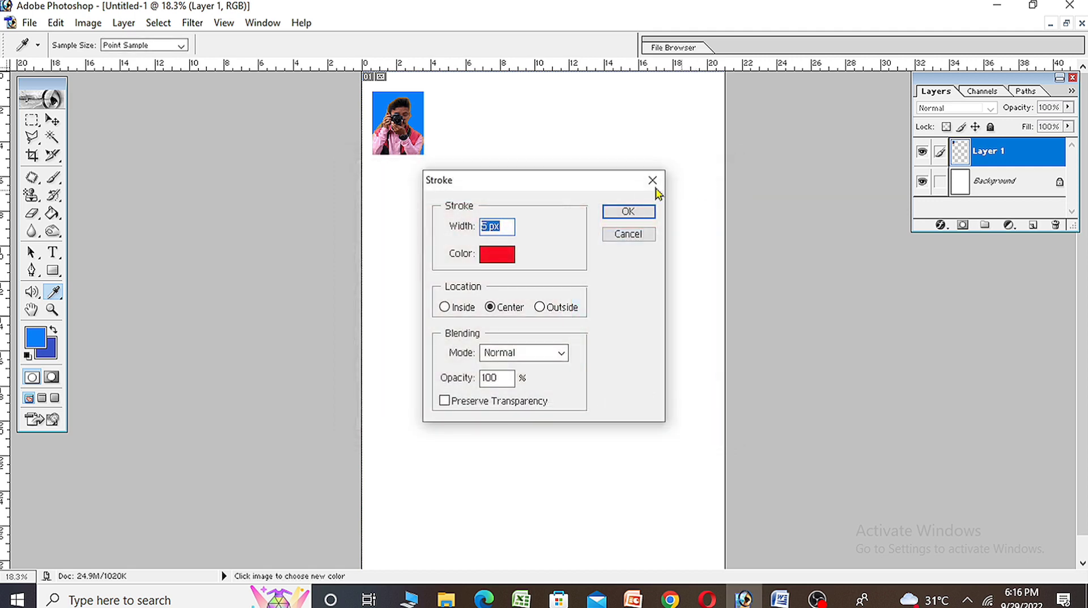
click(628, 212)
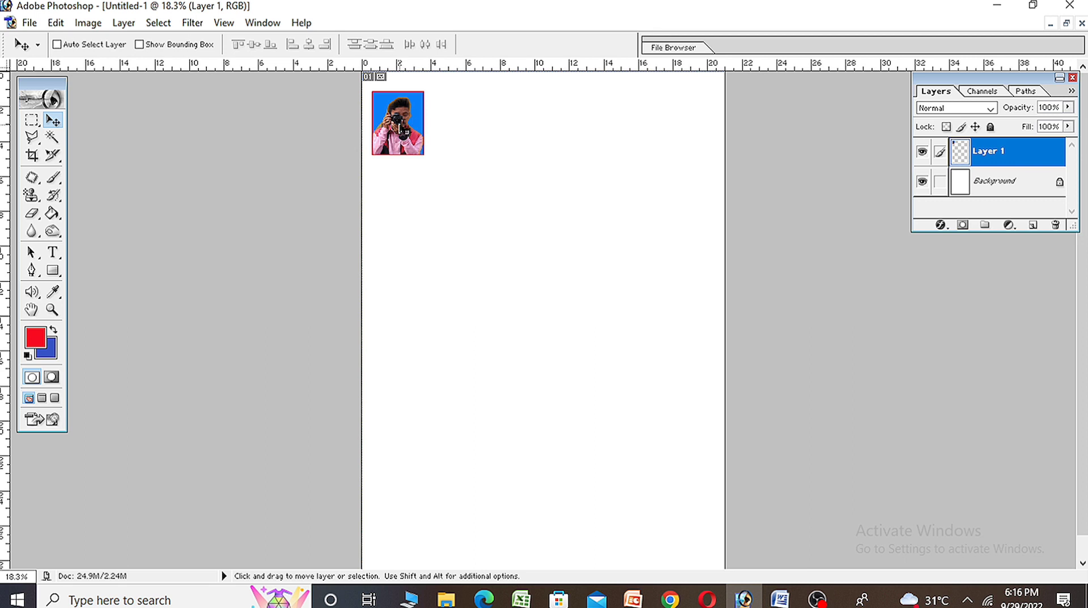
Step: Nudge the red-bordered photo into place, then Alt-drag duplicates up to Layer 1 copy 11
drag(400, 130, 399, 128)
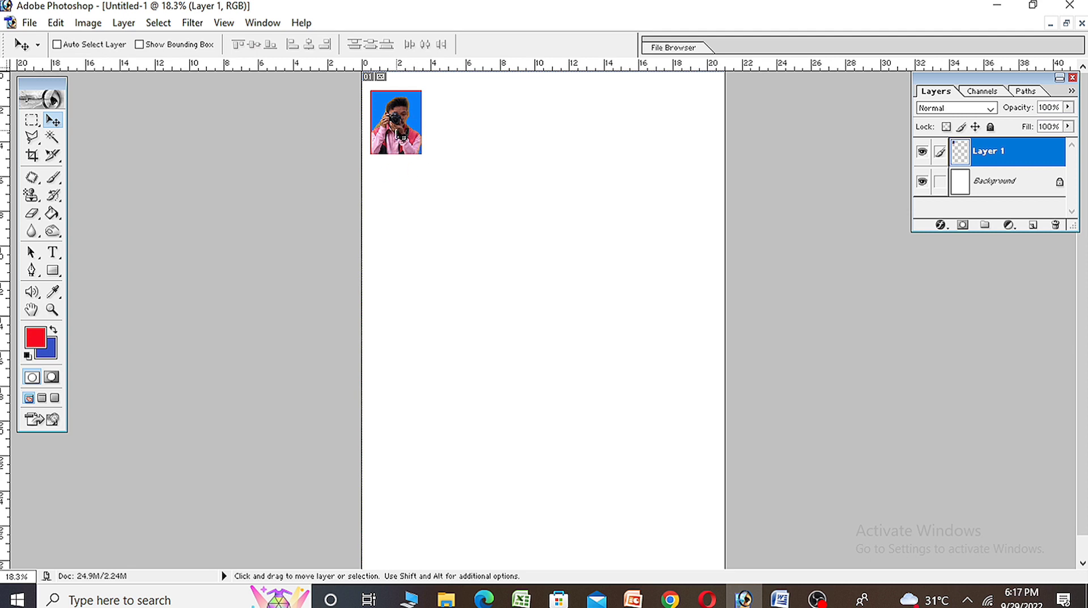
key(alt)
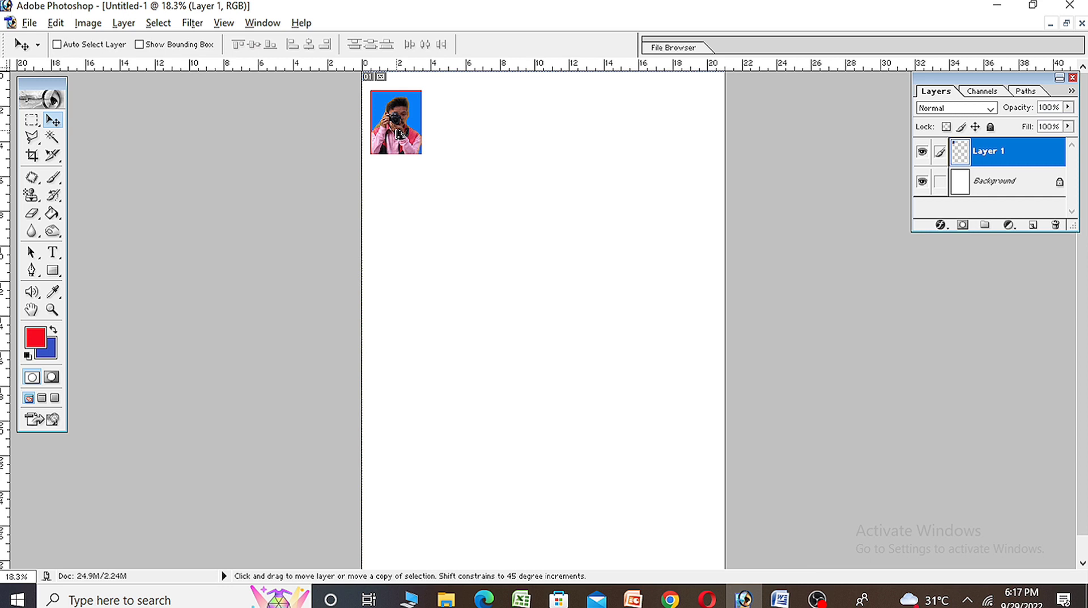
mouse_move(399, 134)
alt+mouse_down()
mouse_move(470, 135)
mouse_move(455, 135)
alt+mouse_up()
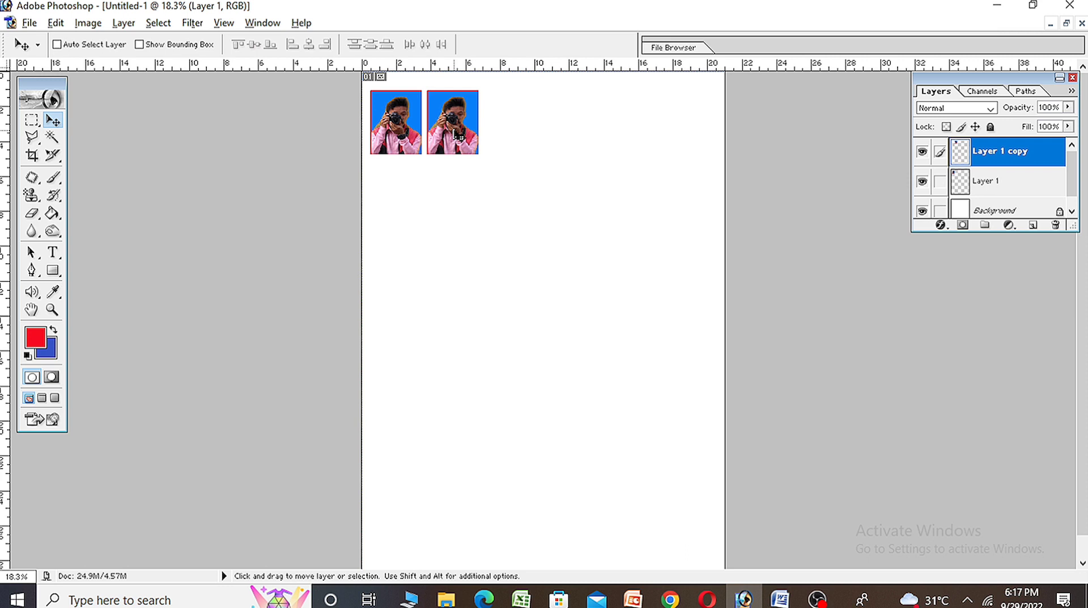
key(alt)
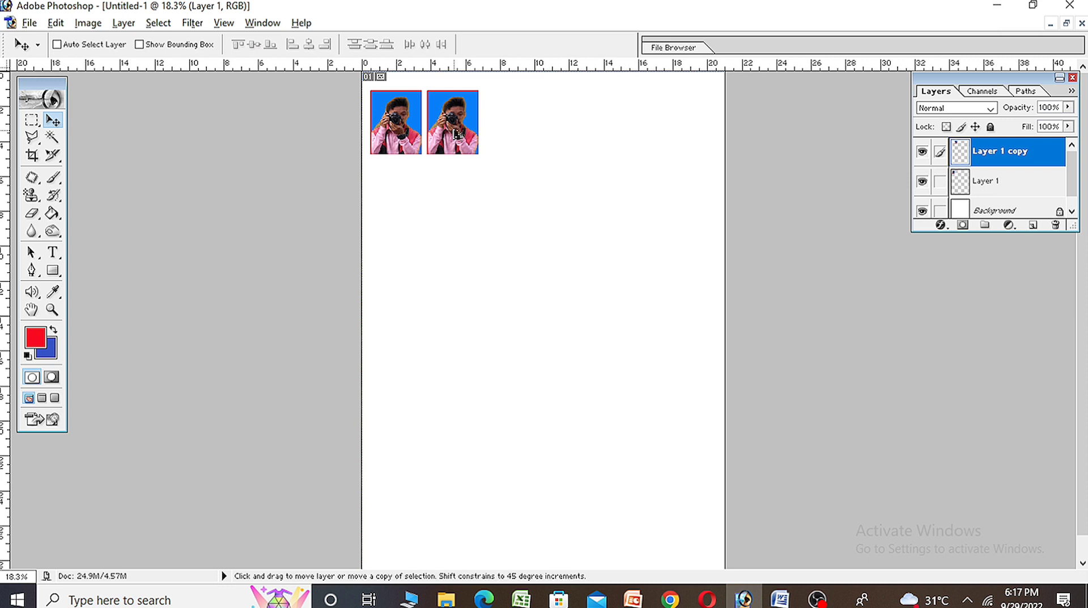
mouse_move(457, 134)
mouse_down()
mouse_move(666, 126)
mouse_move(667, 207)
mouse_move(498, 200)
mouse_move(479, 187)
mouse_move(375, 198)
mouse_move(406, 186)
mouse_up()
alt+click(502, 200)
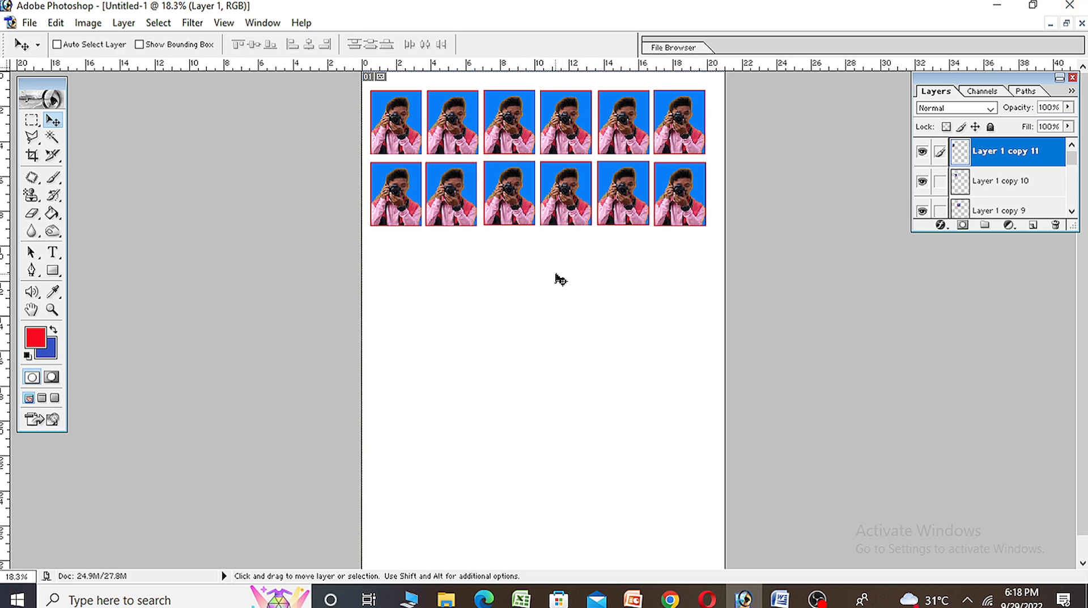
Step: Print the twelve-photo A4 sheet from Print with Preview
key(ctrl+alt+p)
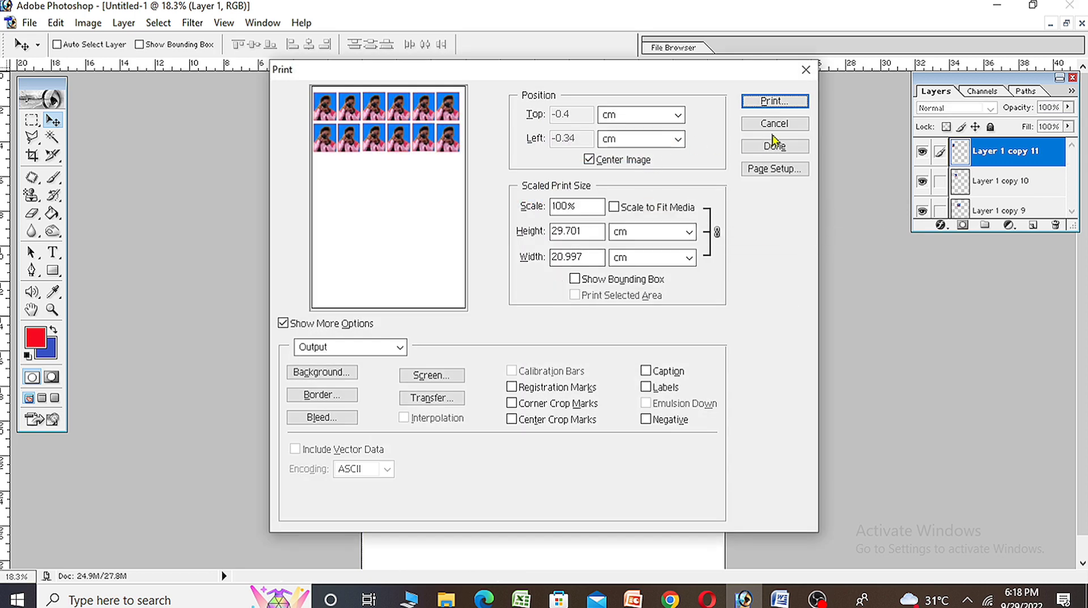
click(772, 102)
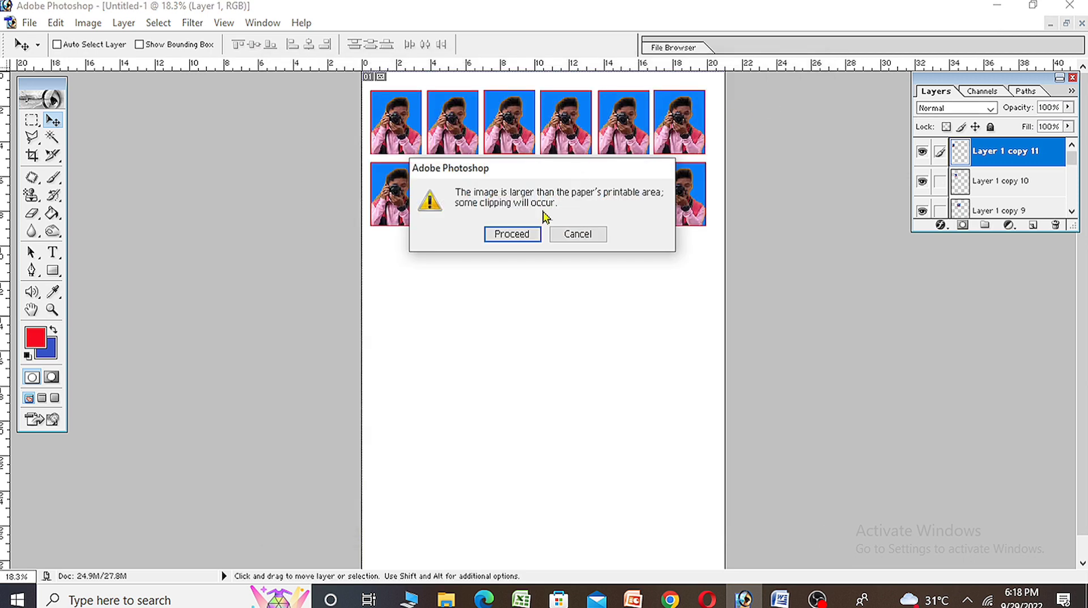